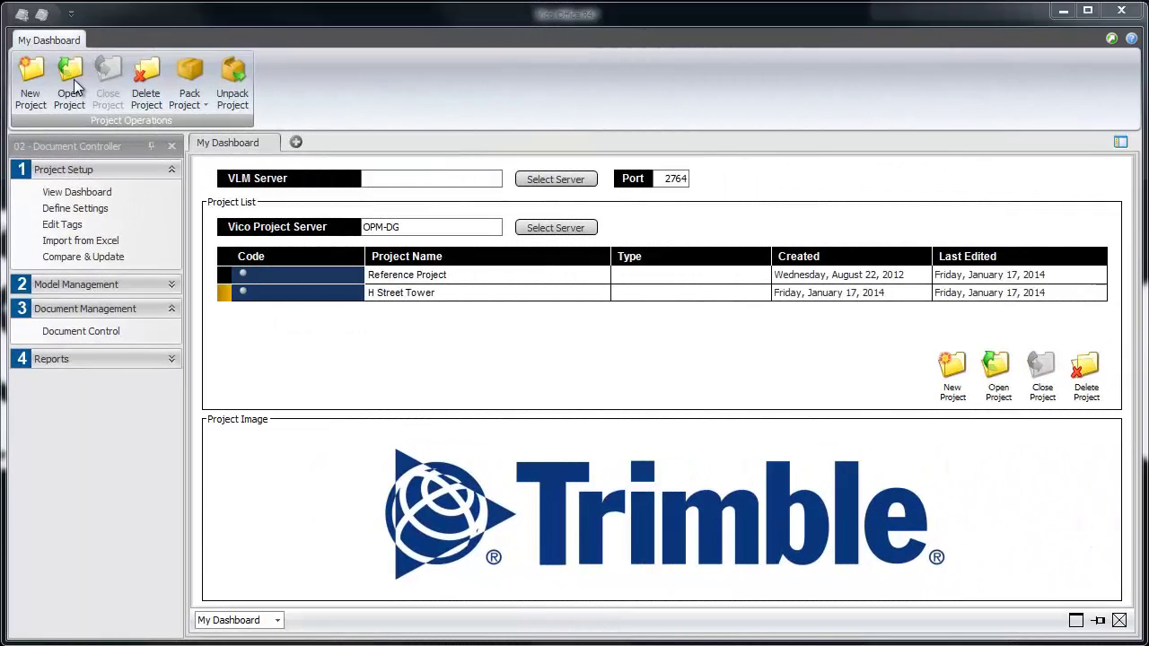
- Open Document Control, expand the 2D DRAWINGS folder and its ARC subfolder, and select ARC
left_click(116, 334)
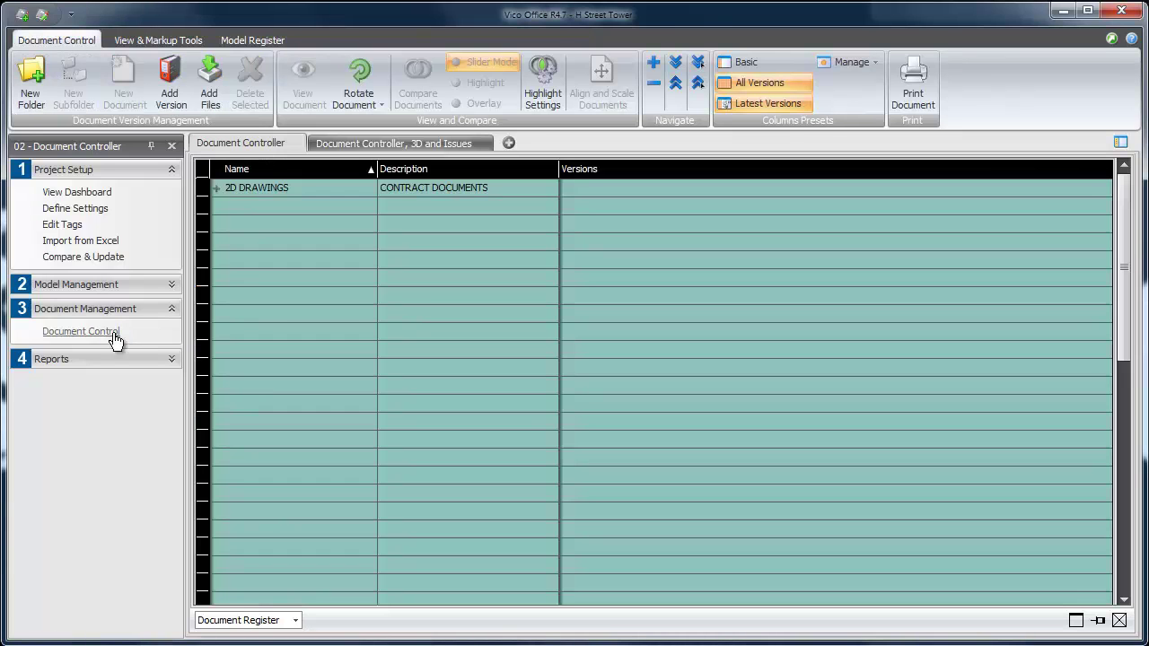
left_click(217, 189)
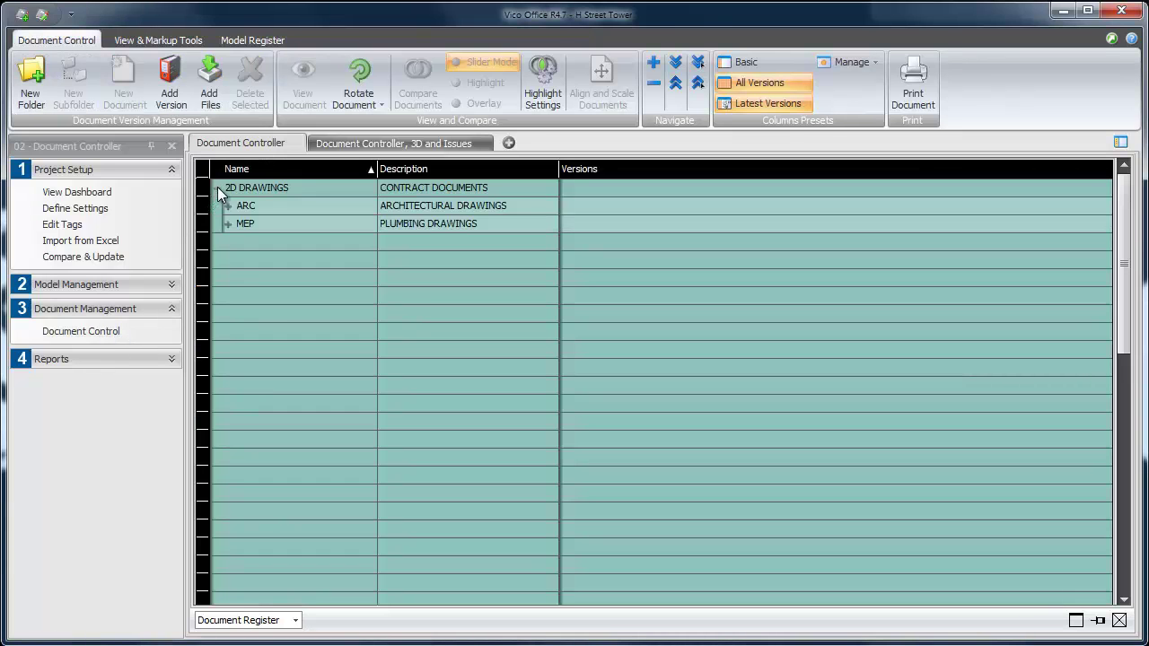
left_click(227, 206)
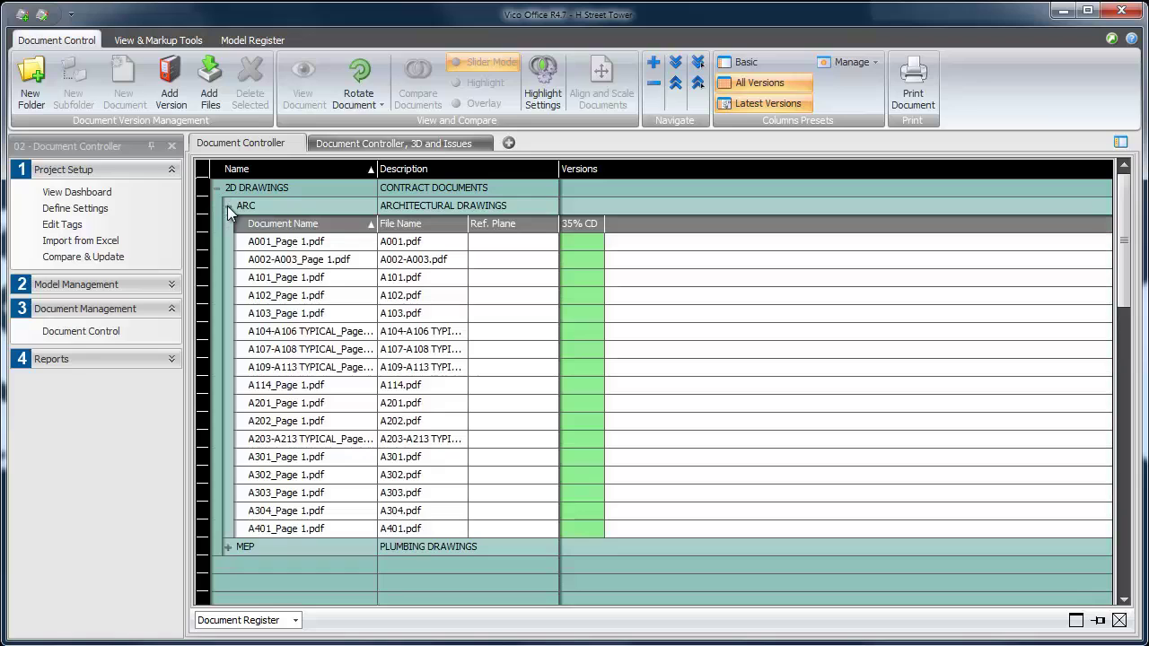
left_click(292, 206)
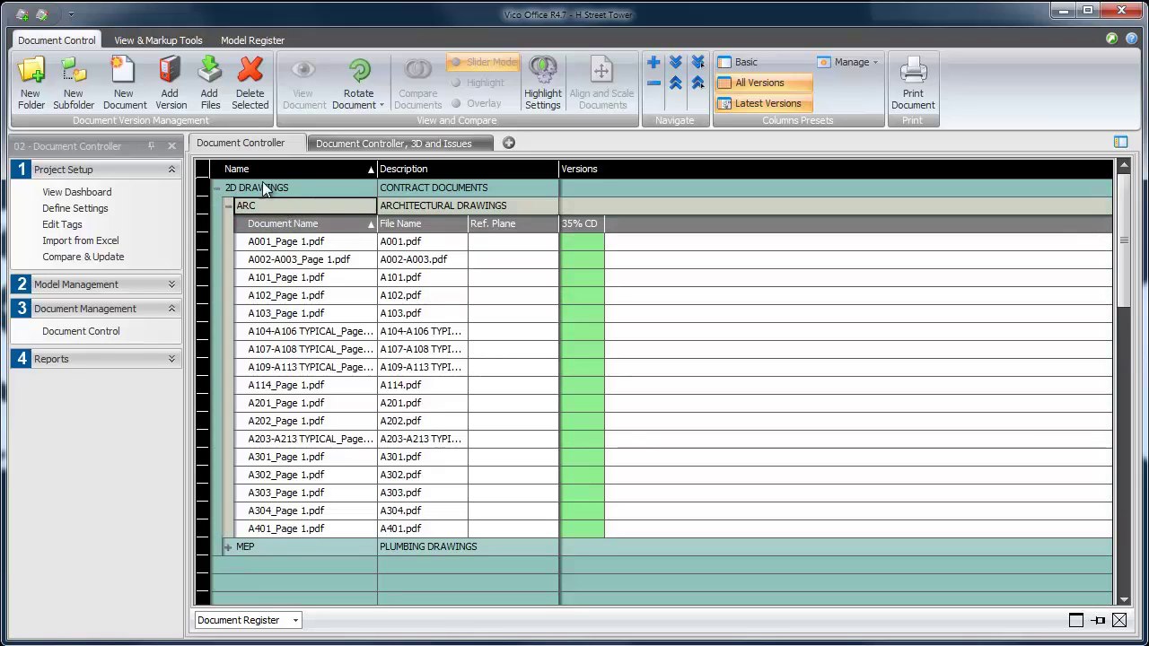
- Start a new version for the ARC folder named "75% SD" with the description "Received: 10/1/2013"
left_click(175, 97)
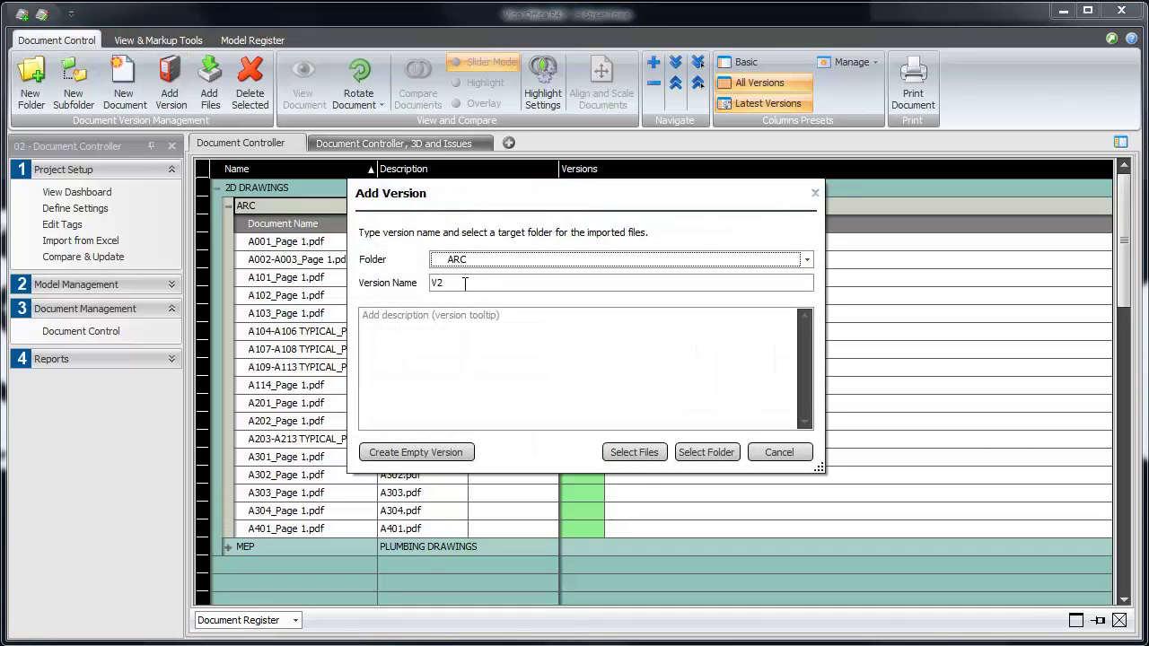
left_click_drag(465, 283, 406, 282)
type("75")
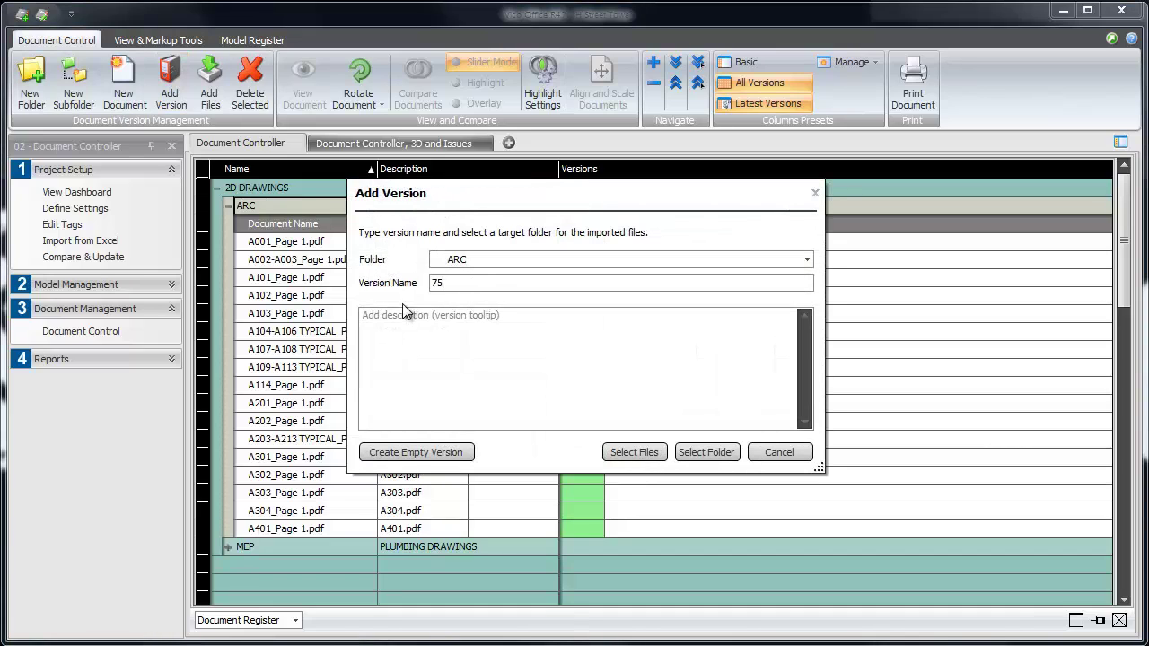
type("% SD")
left_click(402, 311)
type("R")
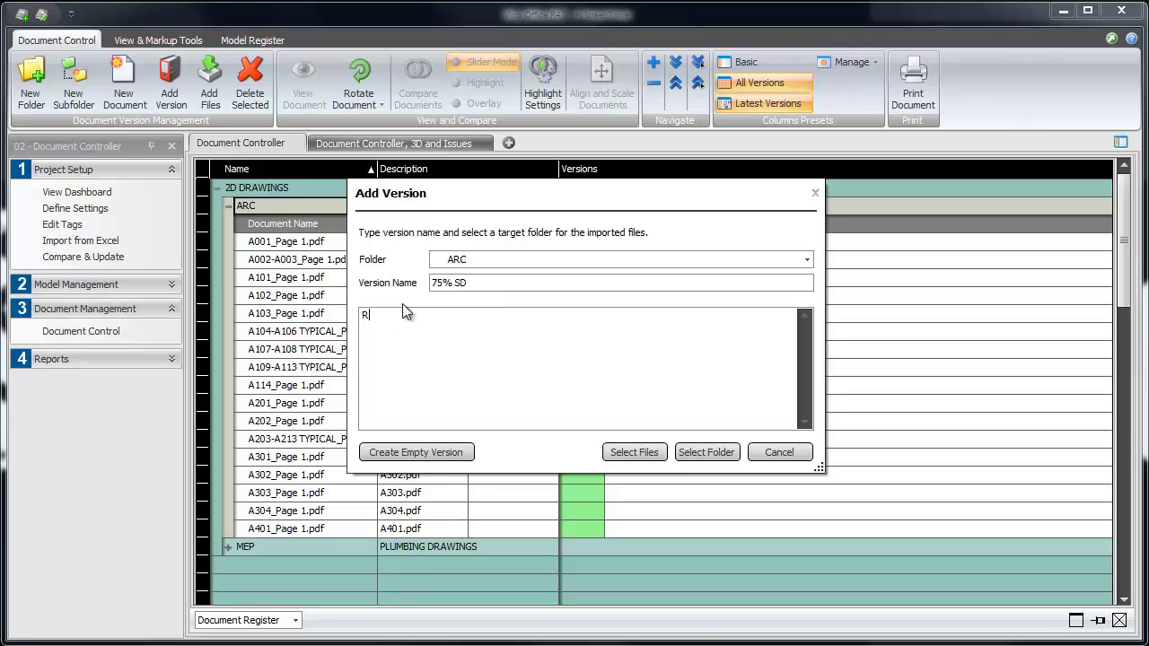
type("eceived: 10/1/2013")
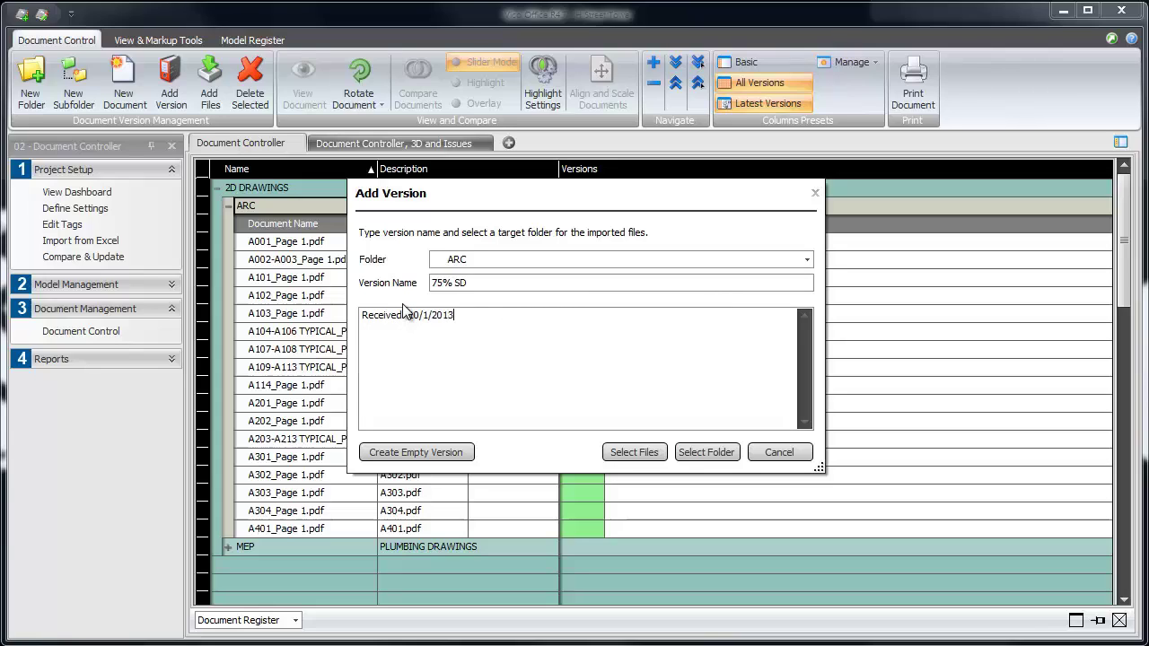
- Import the architectural PDFs A001 through A401 from the H Street Towers_70% SD Set folder into the 75% SD version
left_click(634, 452)
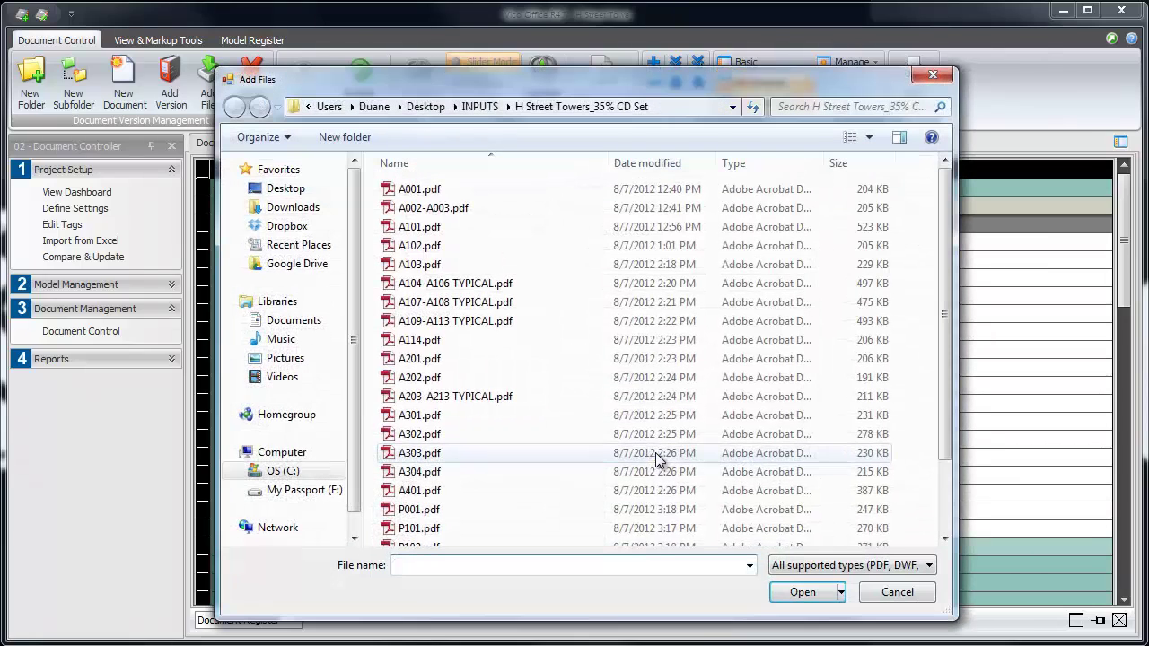
left_click(443, 107)
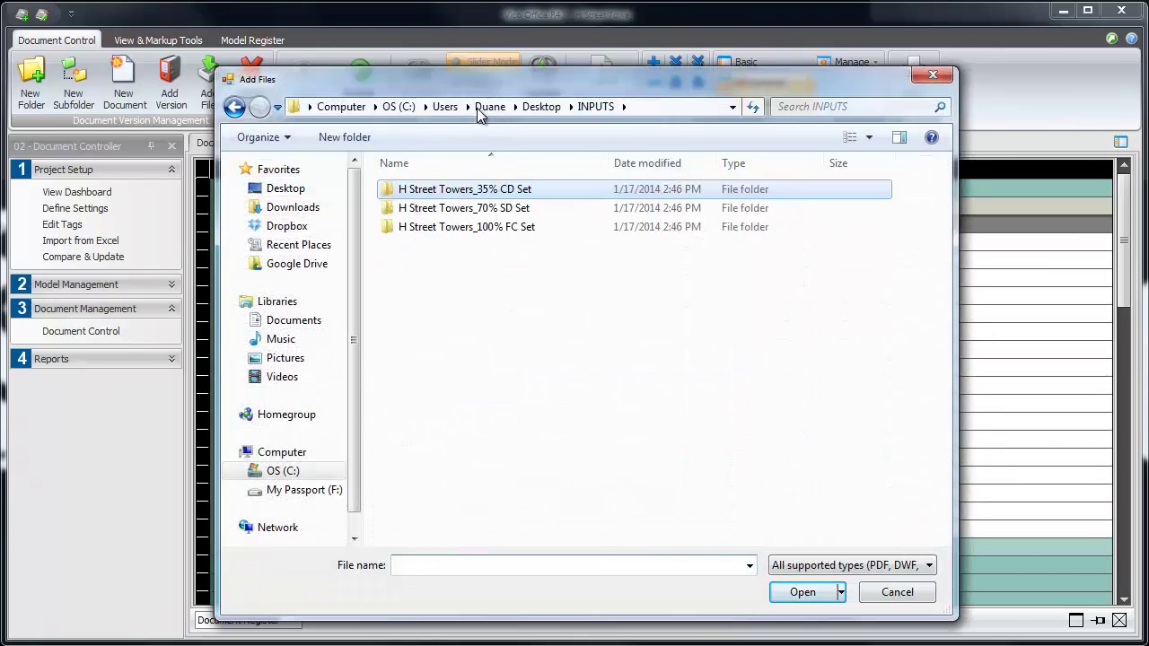
double_click(517, 207)
left_click(488, 189)
scroll(505, 347, "down", 2)
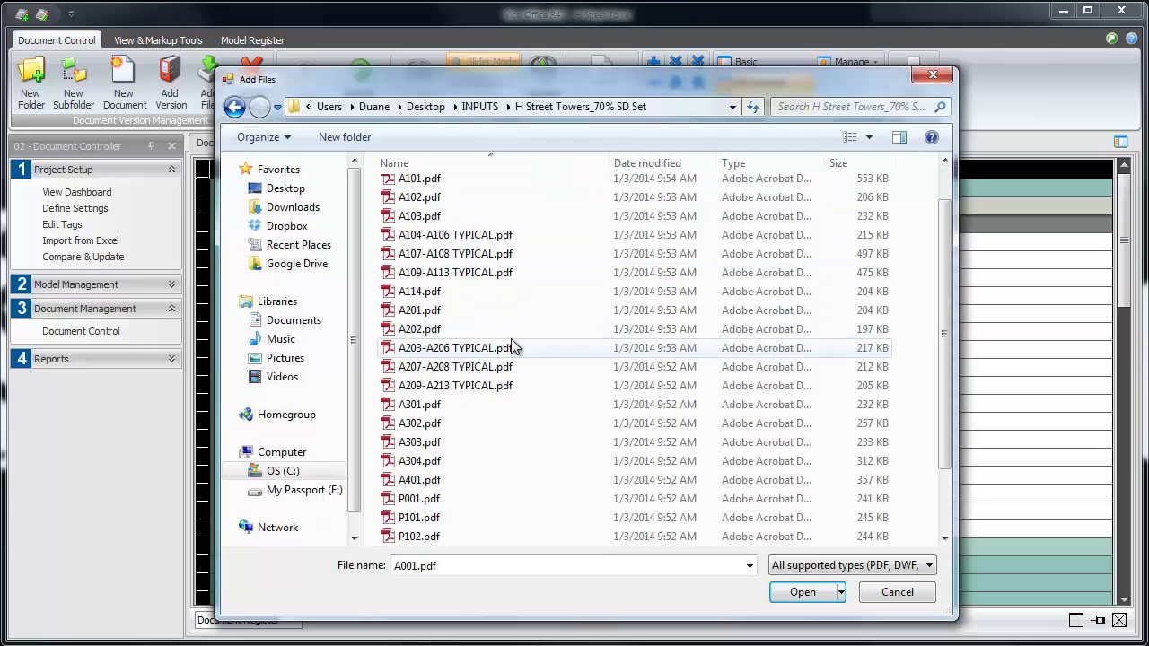
left_click(495, 460, "shift")
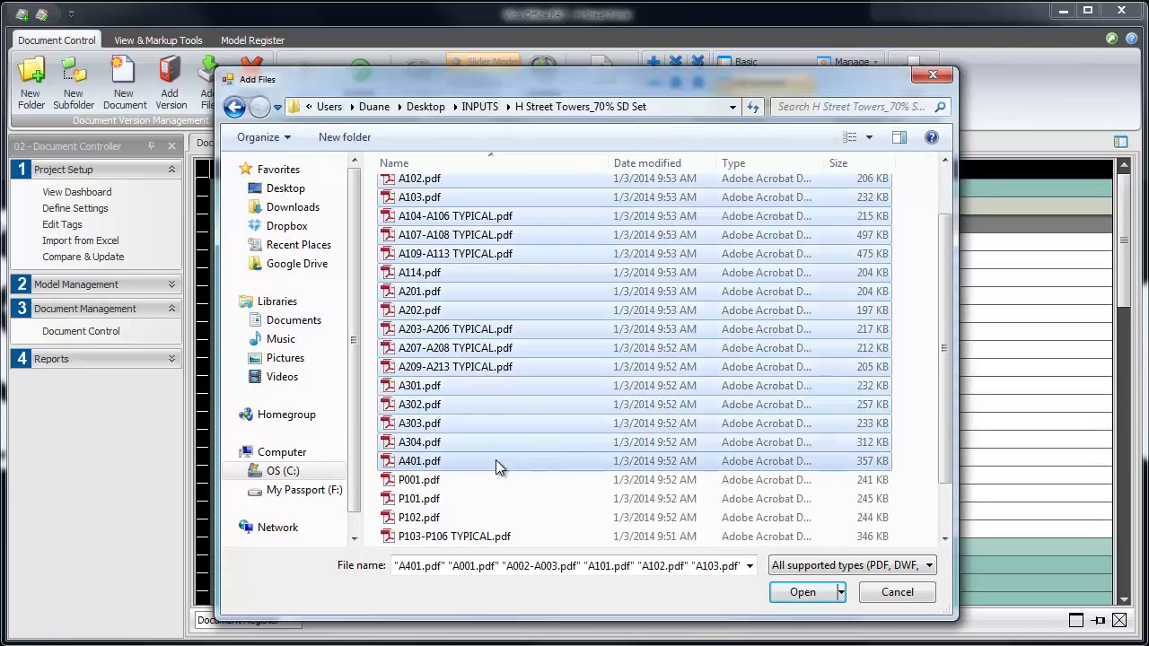
left_click(823, 592)
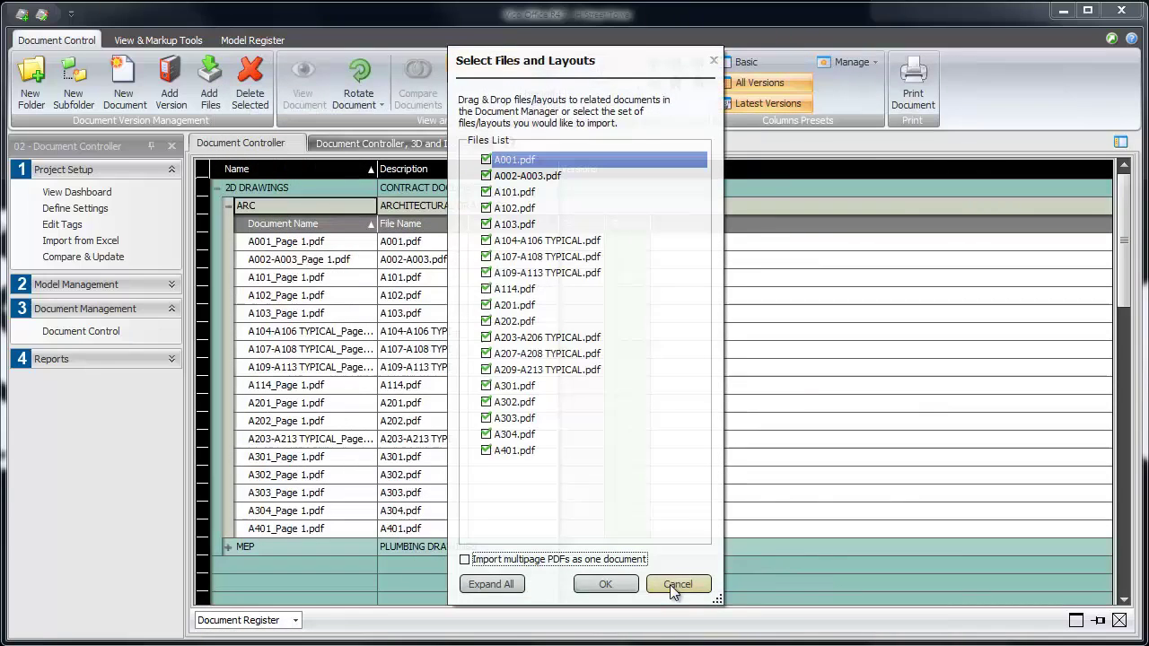
left_click(618, 582)
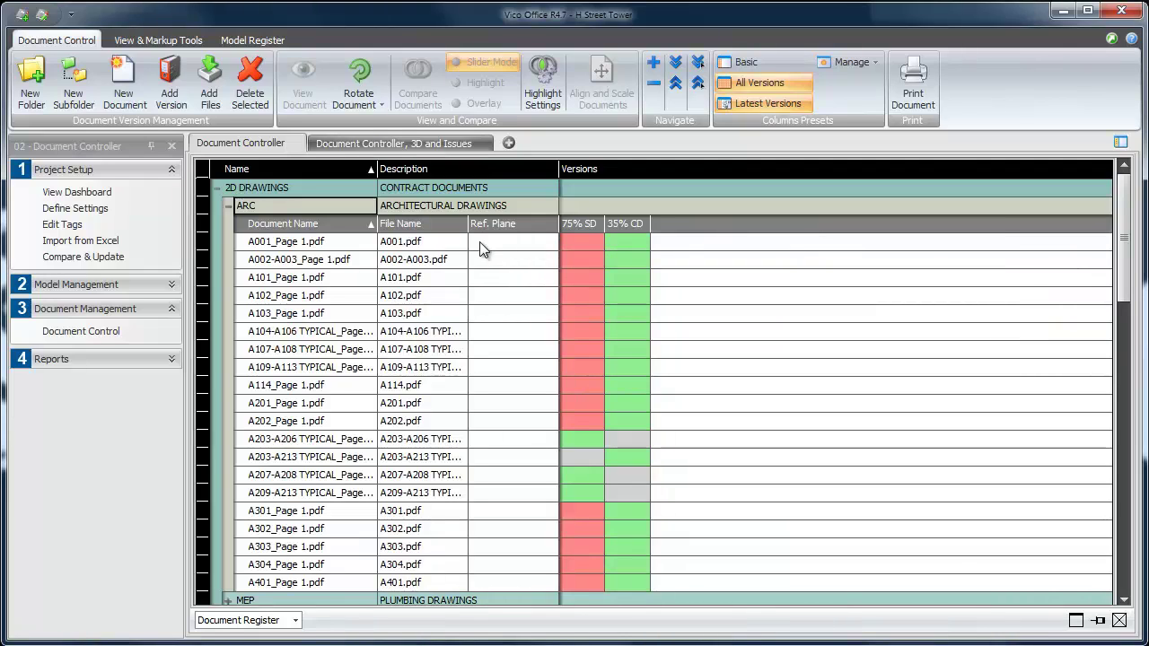
- Start another version for the ARC folder named "100% FC" with the description "Received: 1/1/2014"
left_click(170, 88)
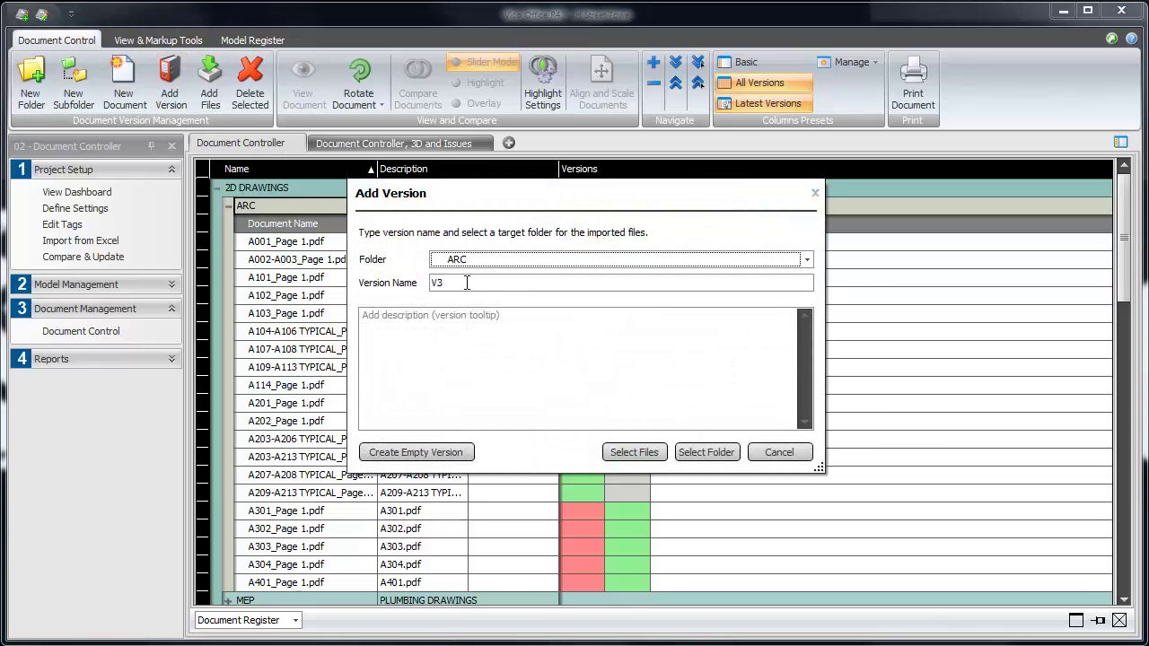
left_click(465, 283)
type("100% FC")
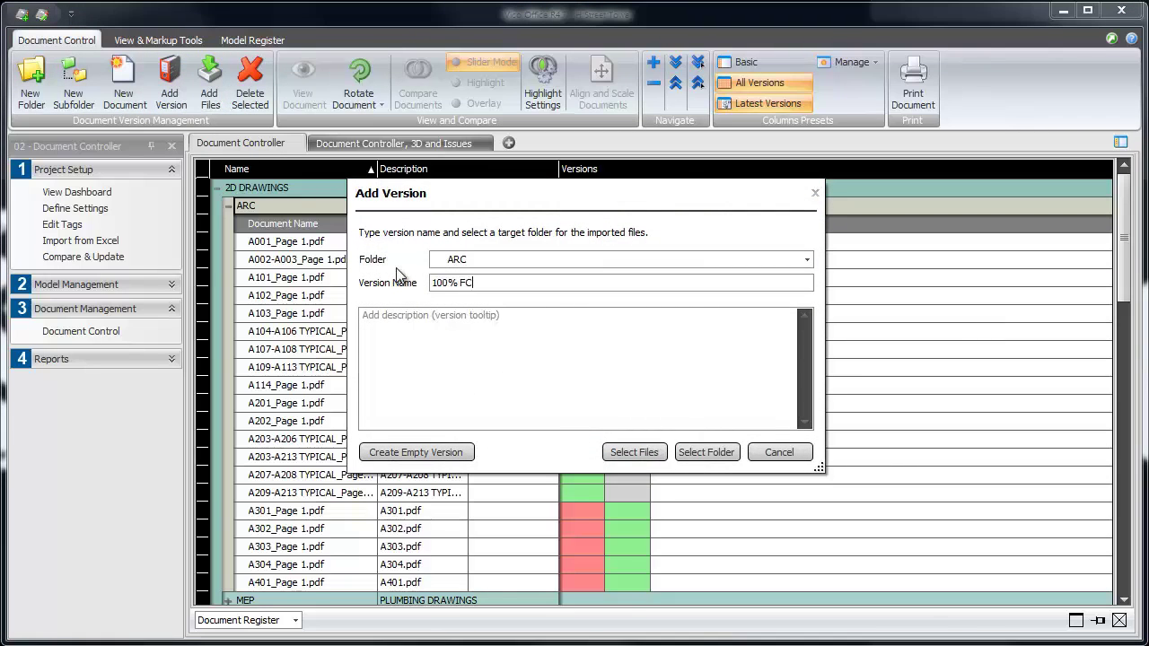
key("Tab")
type("Recei")
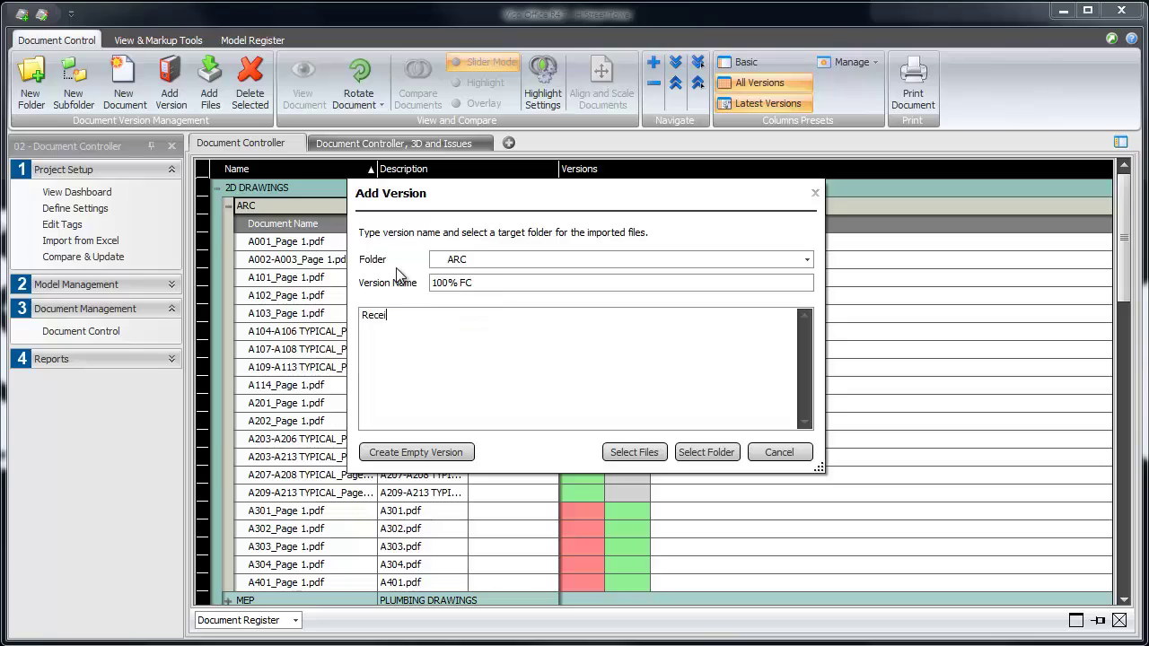
type("ved: 1/1/2014")
- Import the architectural PDFs A001 through A401 from the H Street Towers_100% FC Set folder into the 100% FC version
left_click(648, 449)
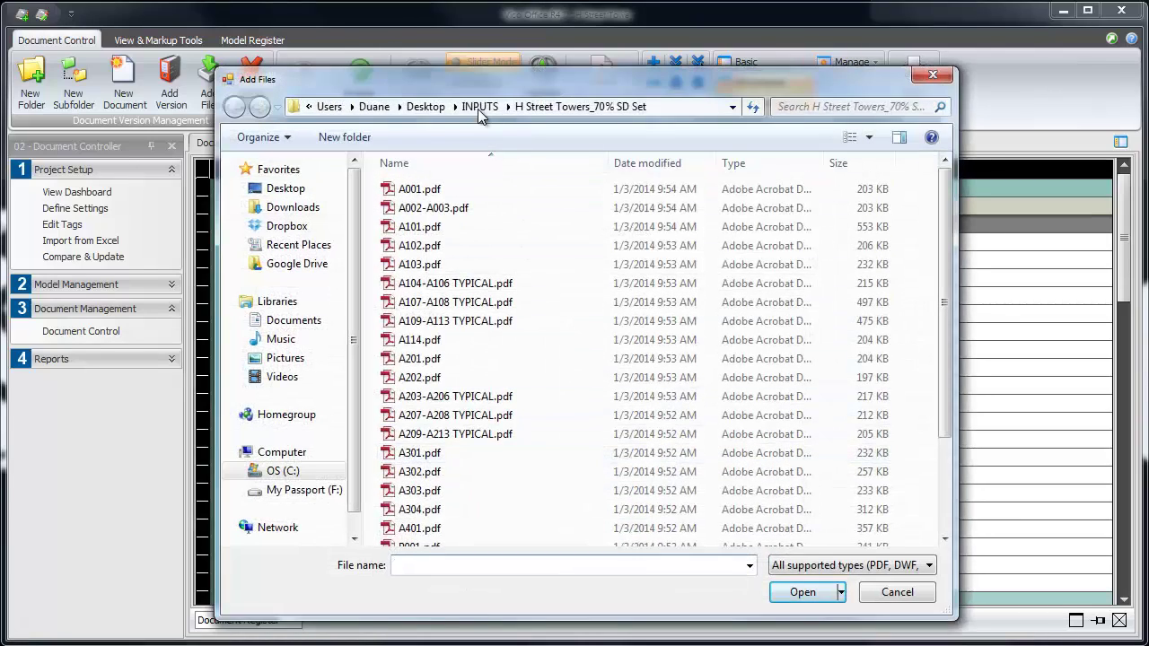
left_click(477, 108)
double_click(504, 228)
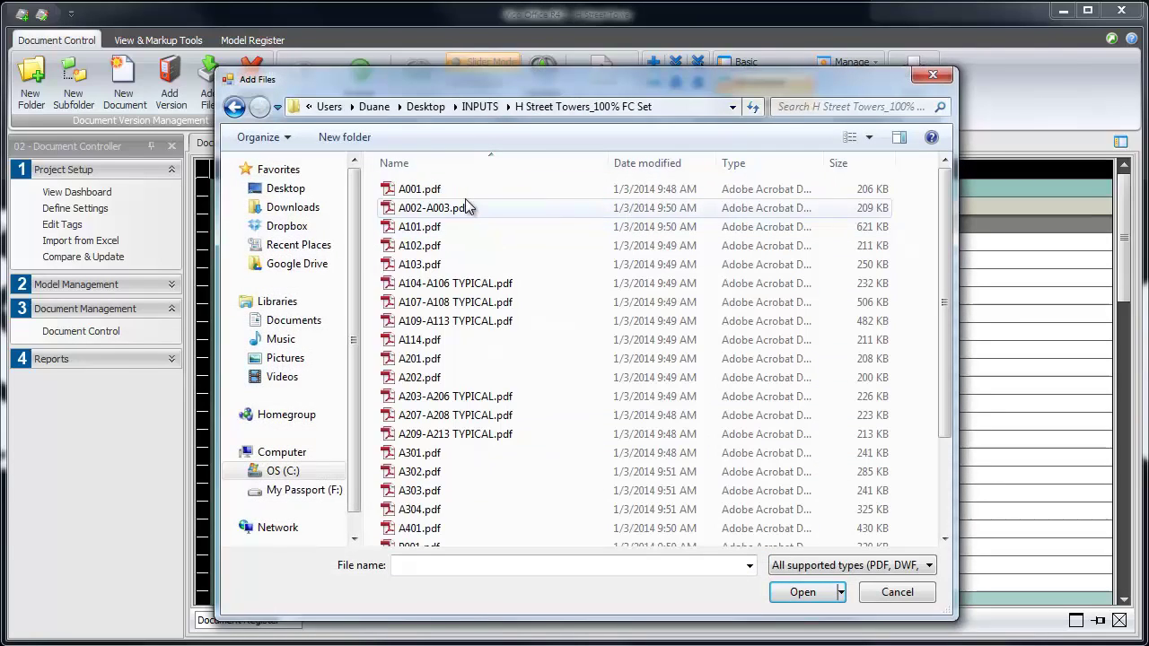
left_click(453, 191)
scroll(496, 404, "down", 2)
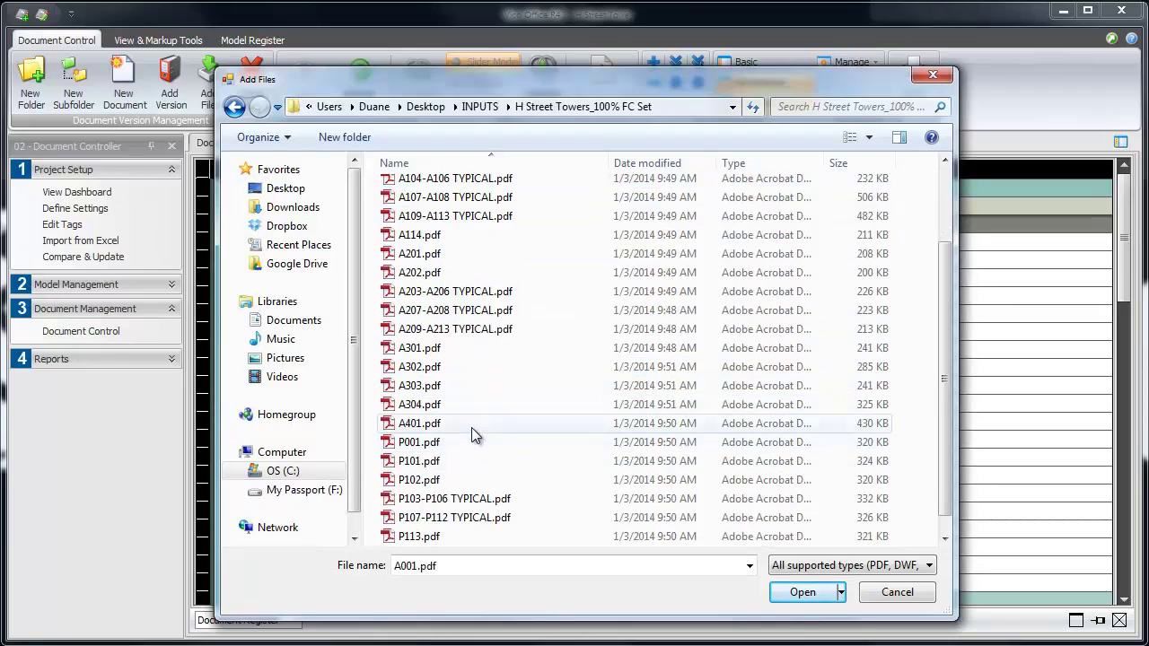
left_click(471, 423, "shift")
left_click(811, 596)
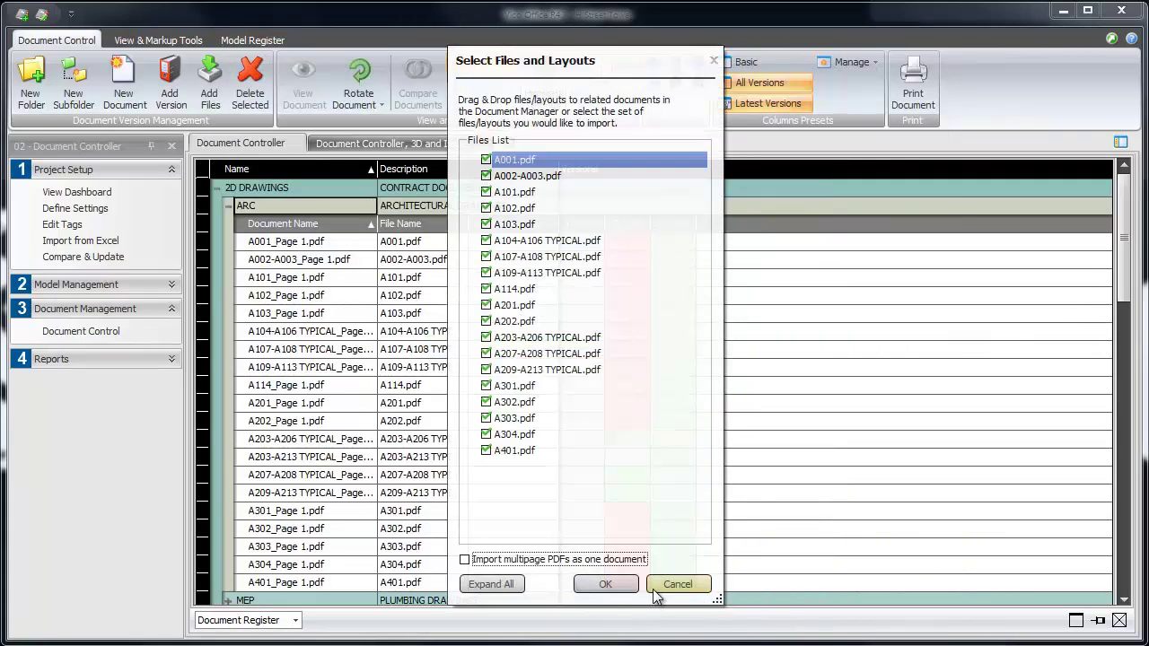
left_click(616, 583)
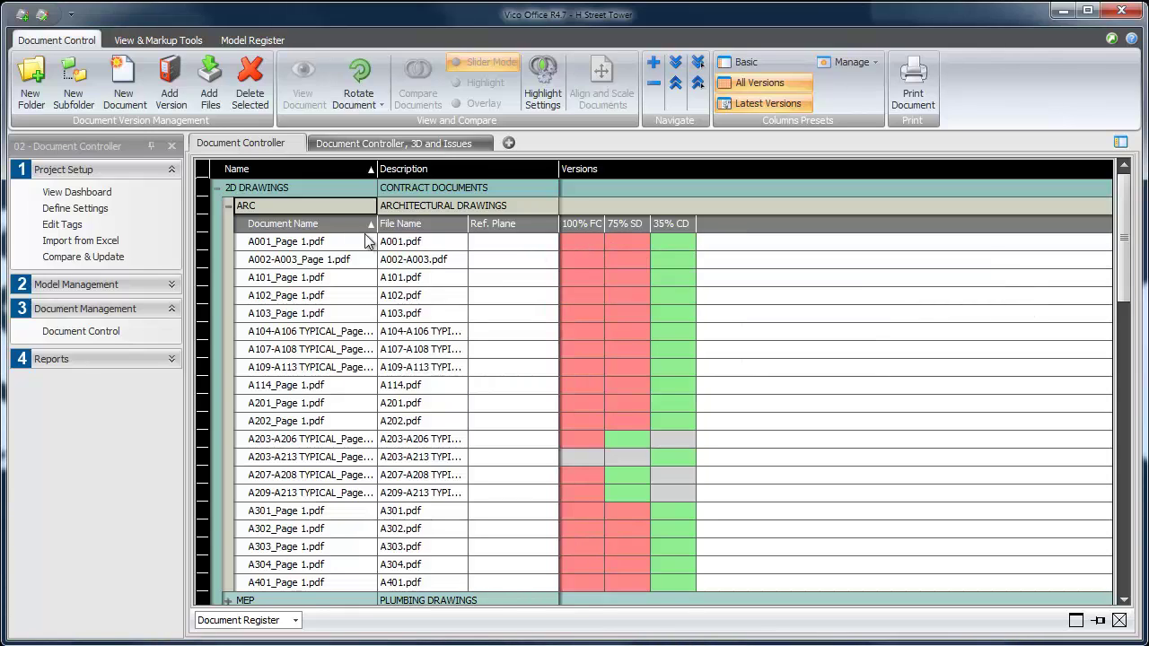
- Collapse the whole document register, then expand 2D DRAWINGS and its MEP plumbing drawings folder
left_click(309, 206)
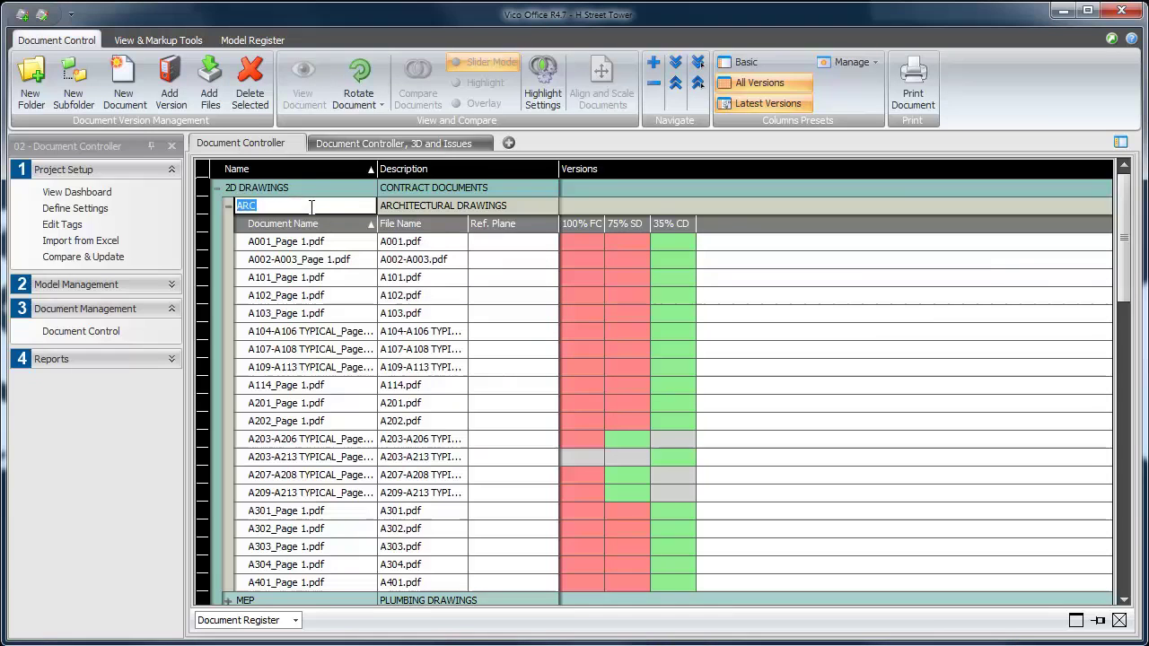
left_click(675, 83)
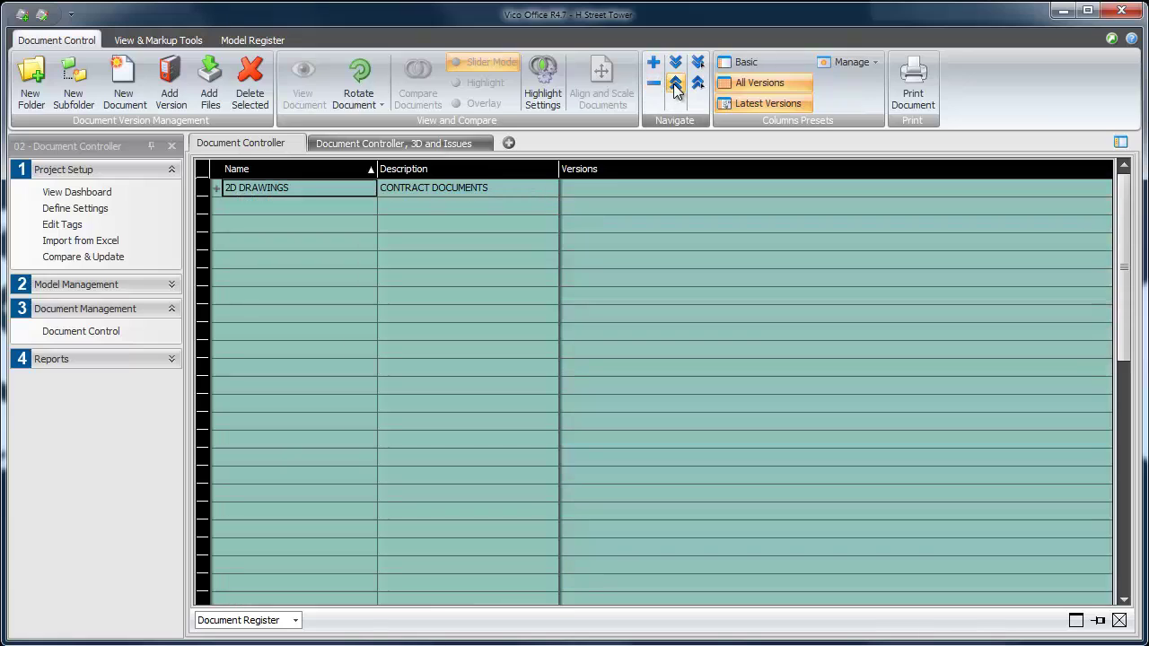
left_click(217, 188)
left_click(229, 224)
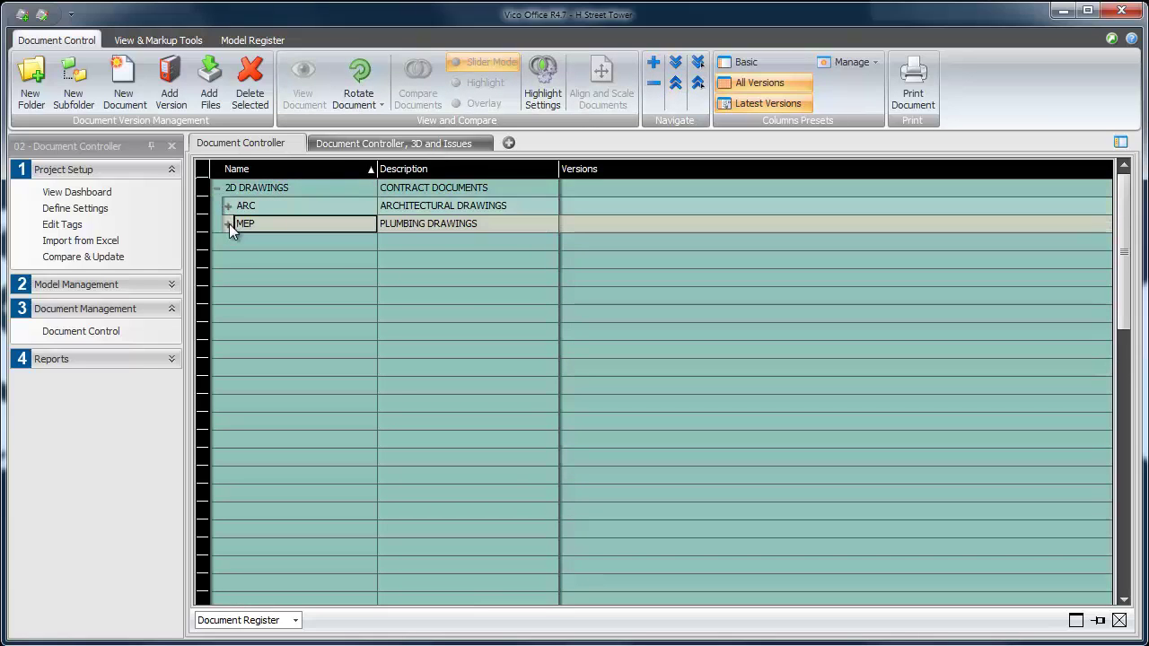
left_click(229, 223)
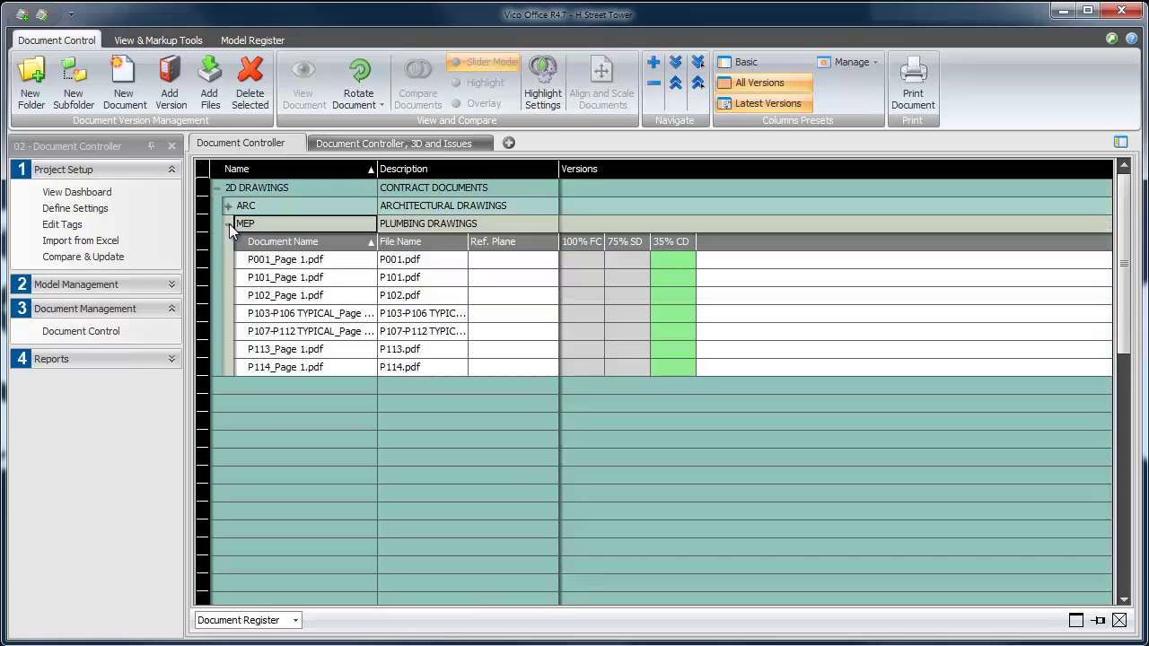
- Start adding files to the MEP folder with 75% SD as the target version
left_click(209, 86)
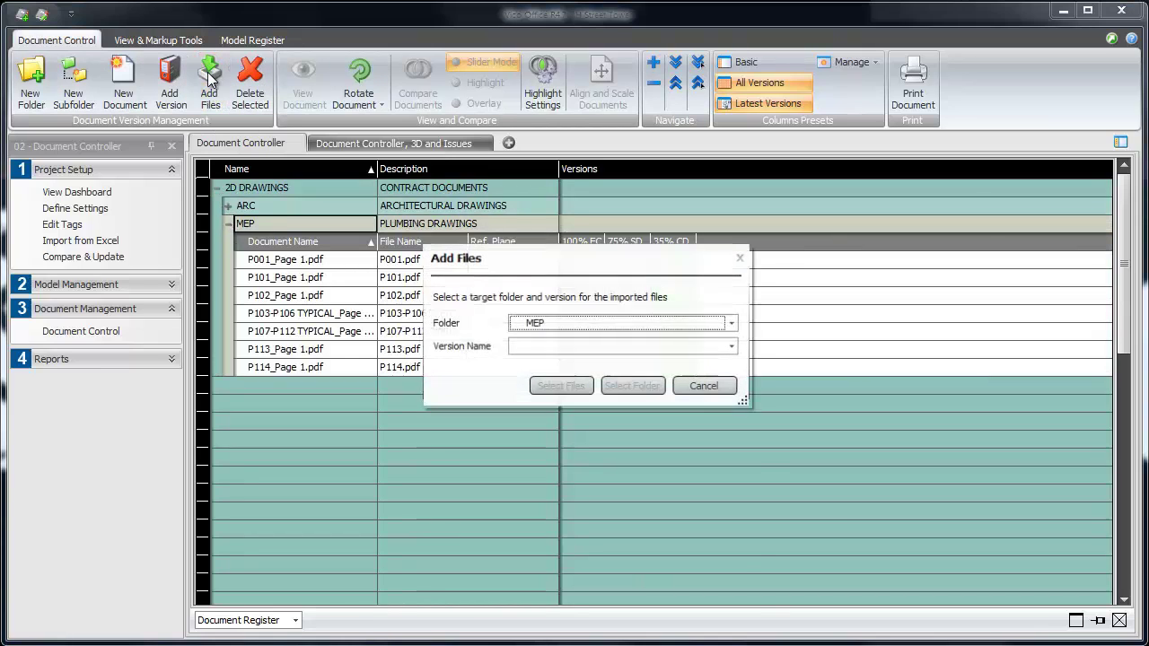
left_click(734, 346)
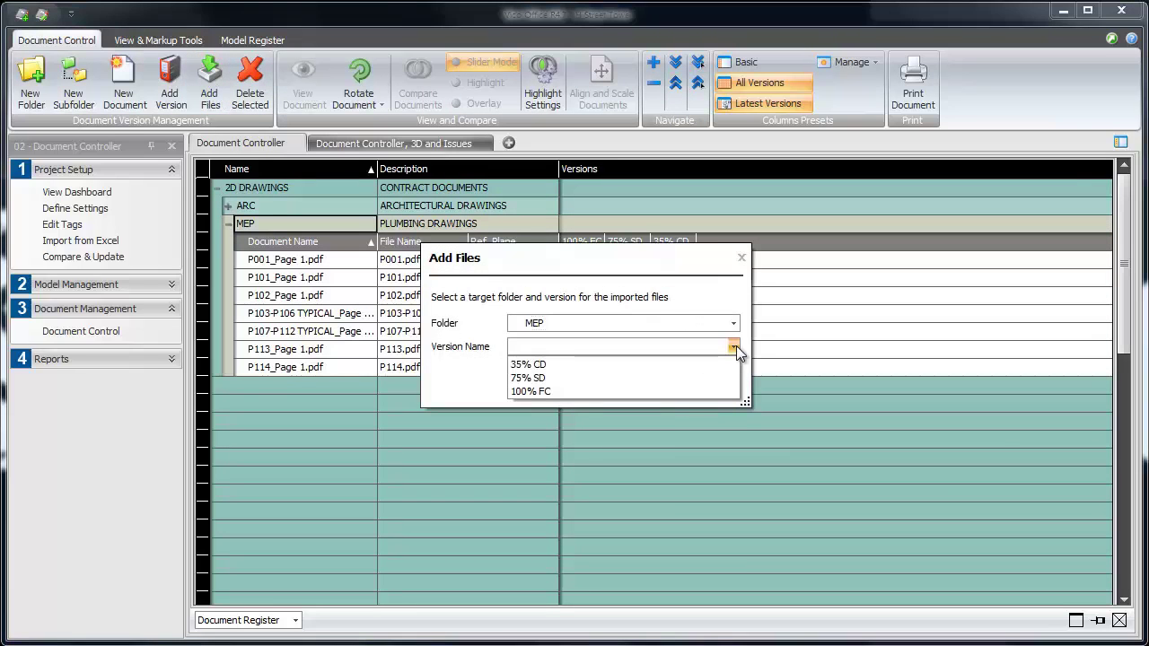
left_click(572, 378)
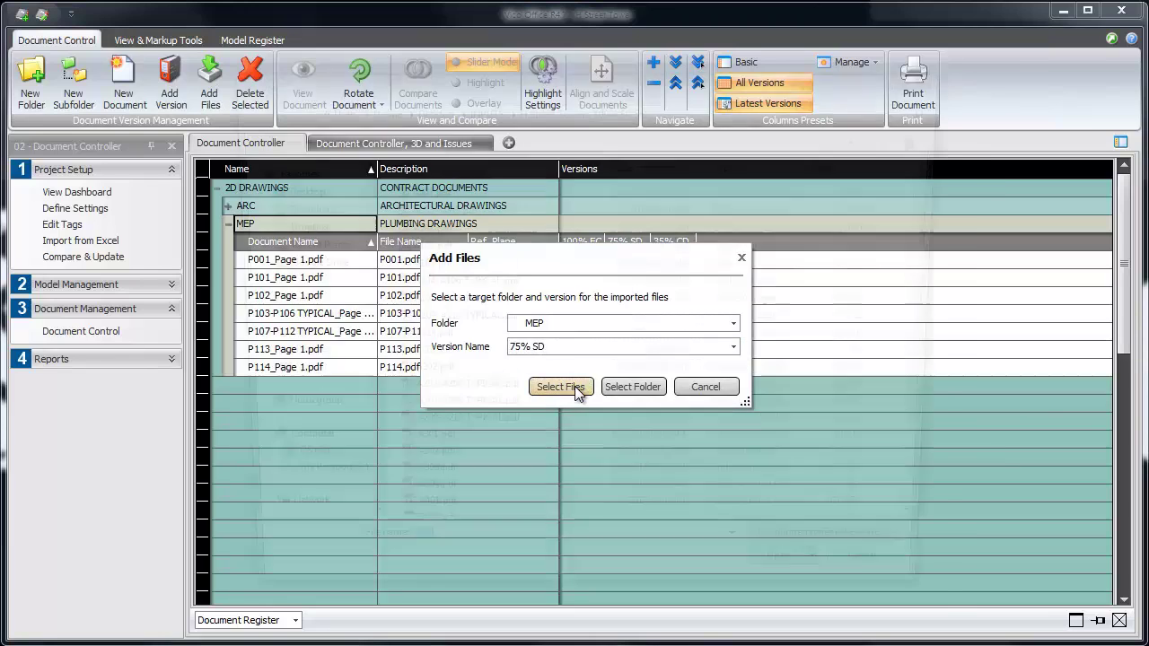
- Import the plumbing PDFs P001 through P114 from the H Street Towers_70% SD Set folder into MEP's 75% SD version
left_click(560, 387)
left_click(474, 108)
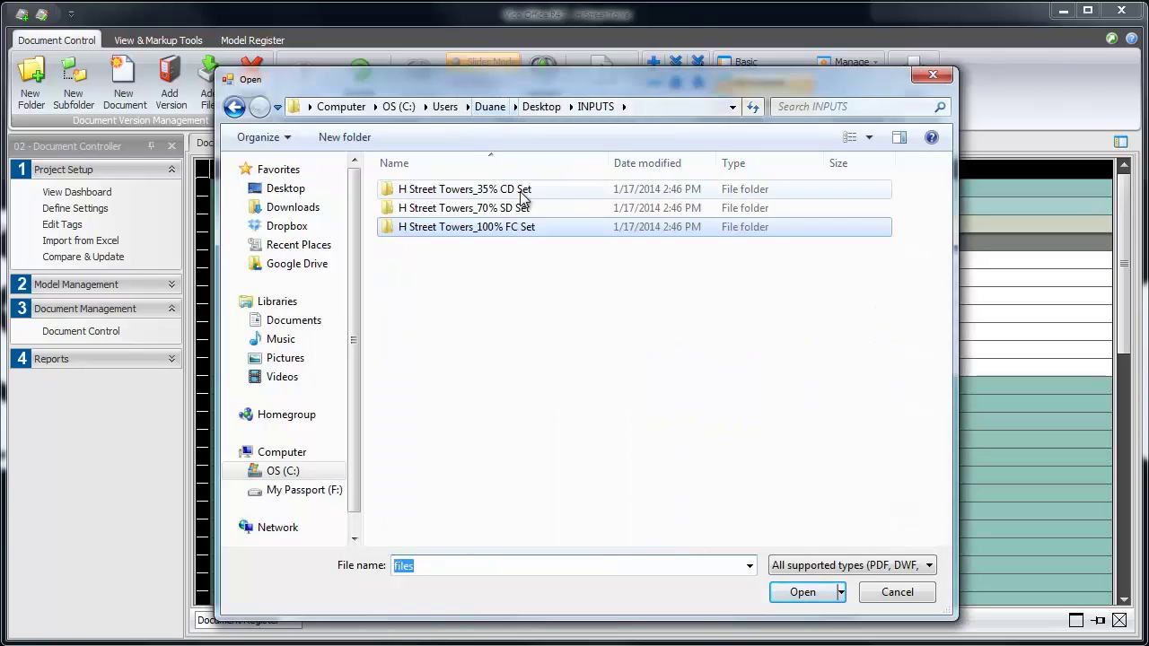
double_click(522, 207)
left_click(502, 415)
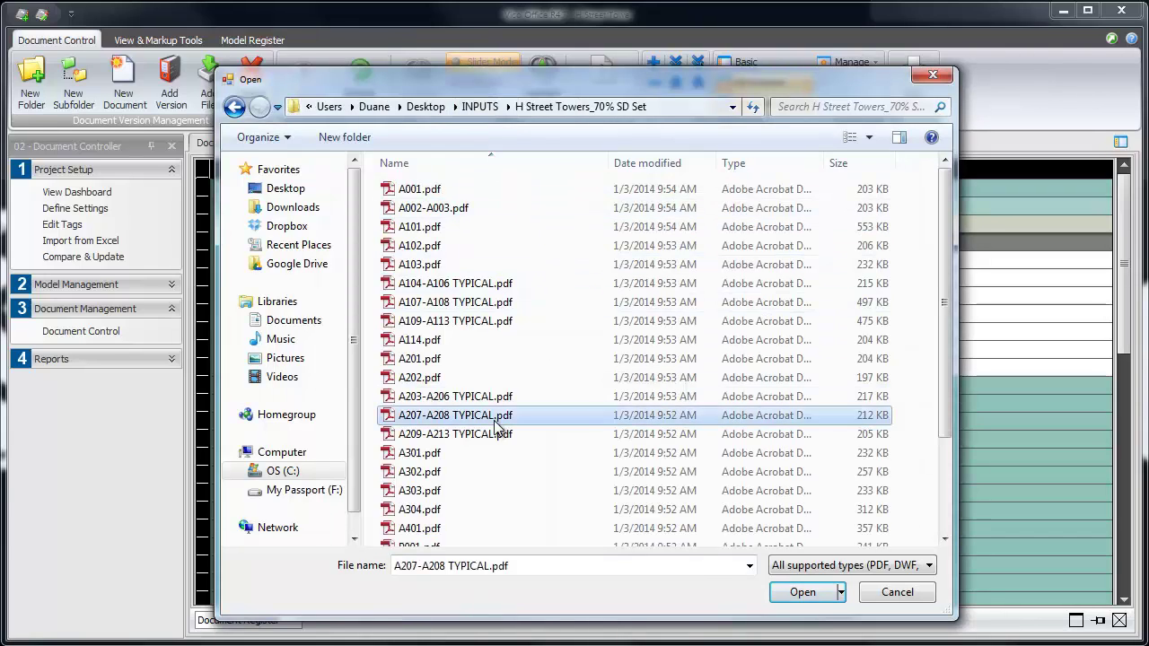
scroll(494, 420, "down", 2)
left_click(460, 421)
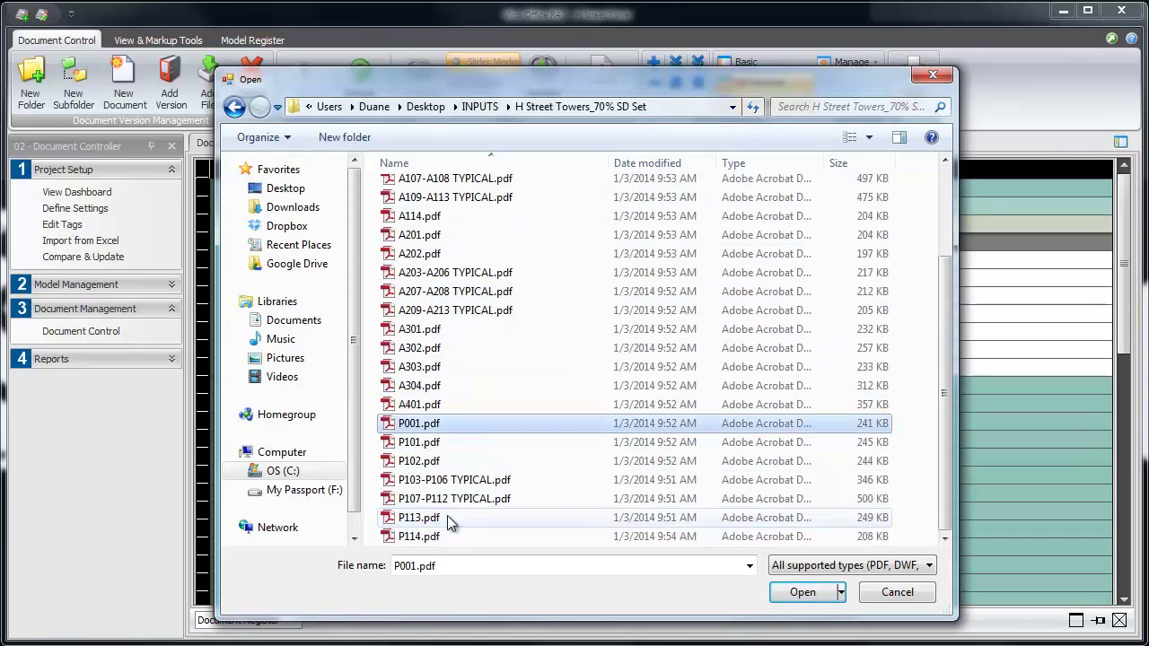
left_click(440, 537, "shift")
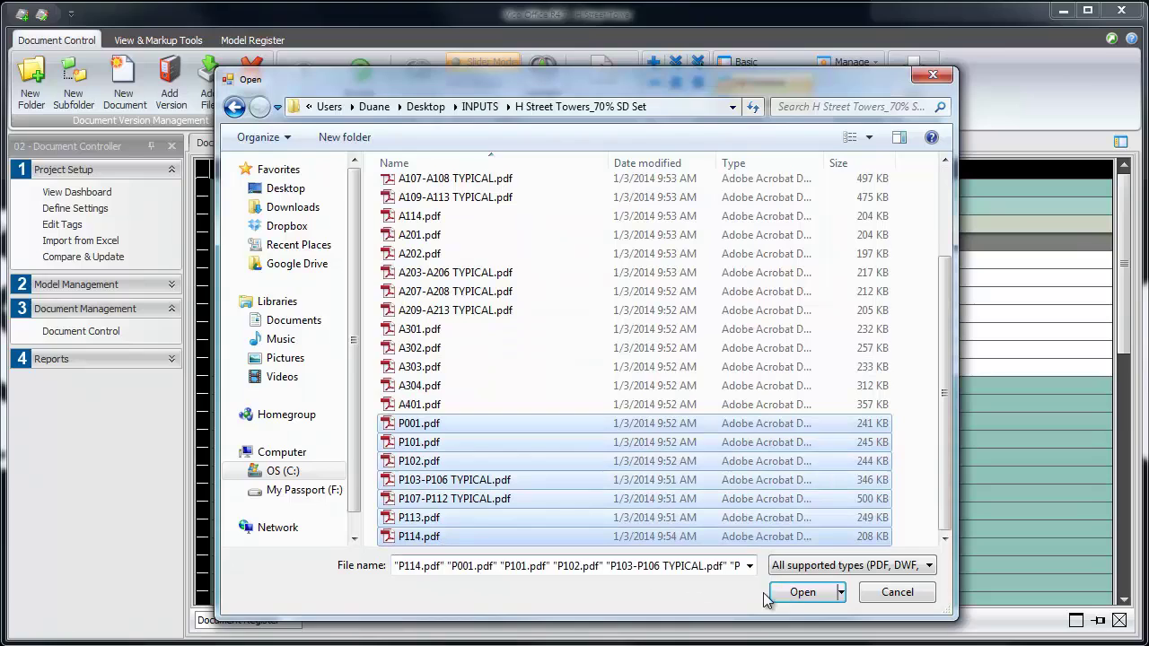
left_click(802, 593)
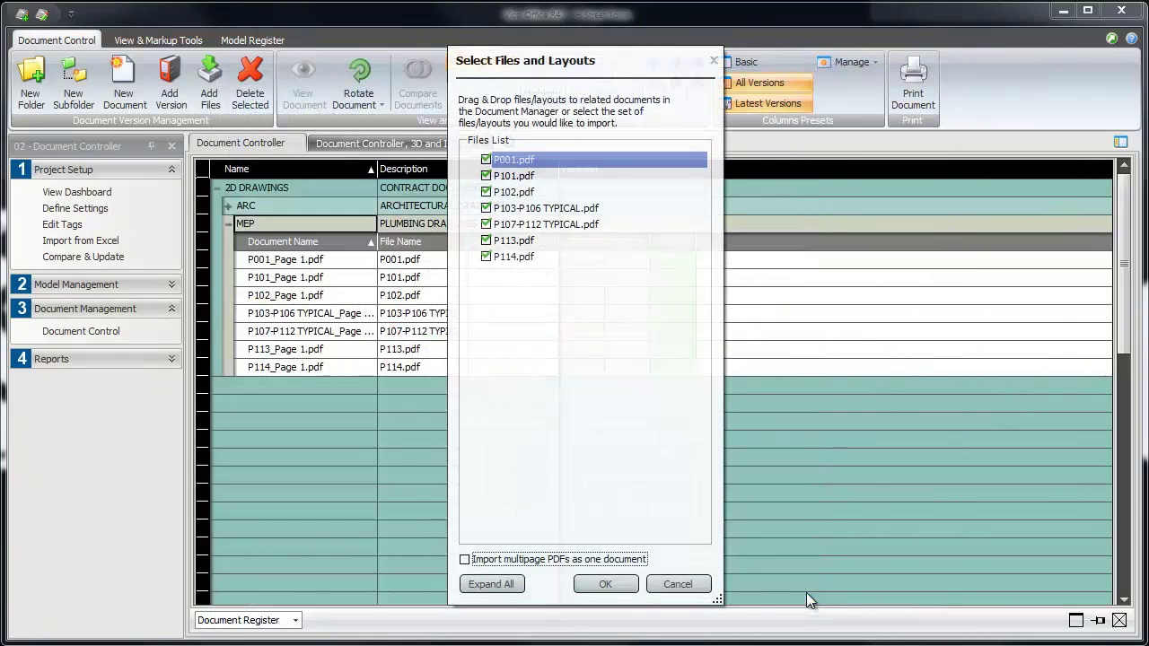
left_click(617, 583)
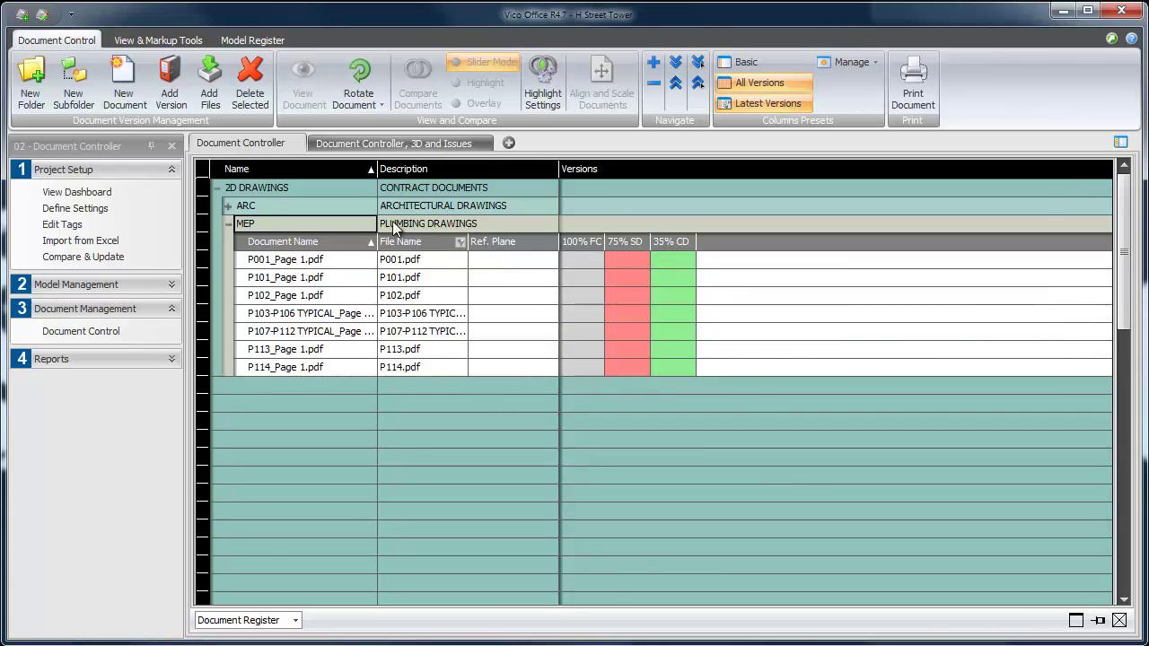
- Start adding files to the MEP folder with 100% FC as the target version
left_click(215, 97)
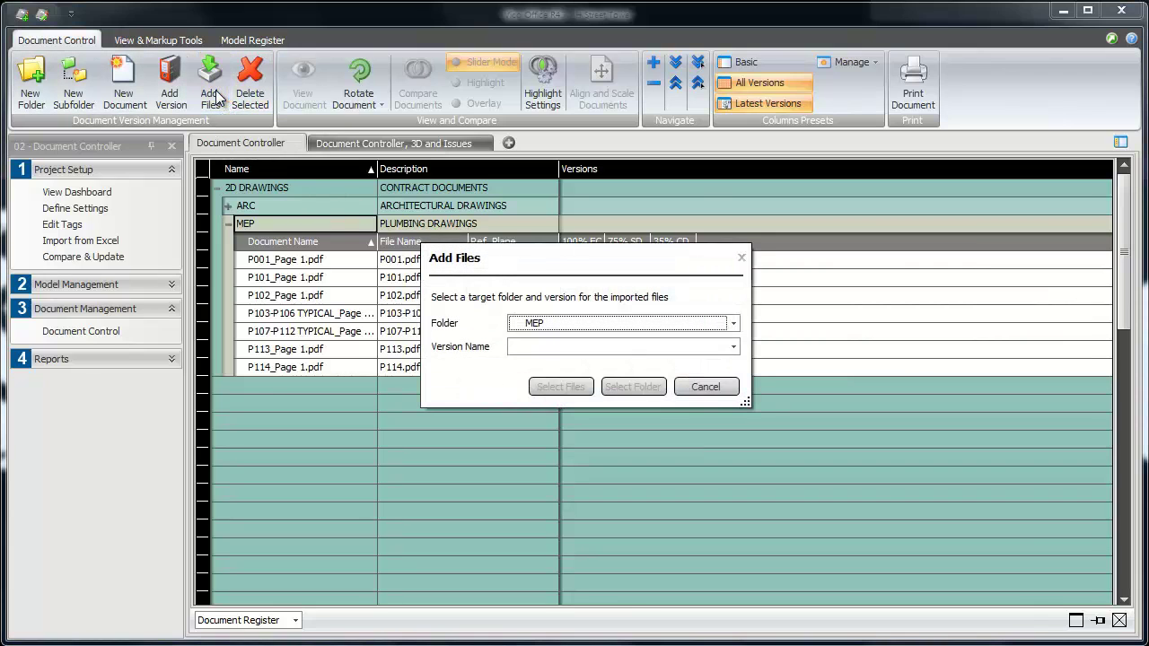
left_click(735, 345)
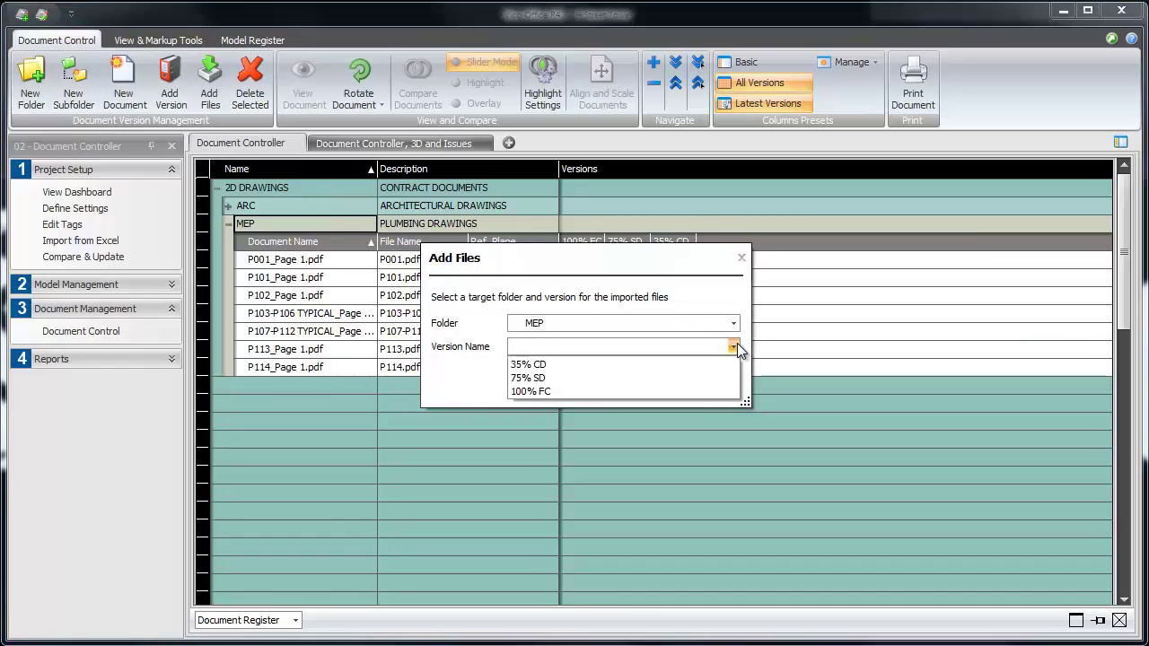
left_click(553, 392)
left_click(554, 391)
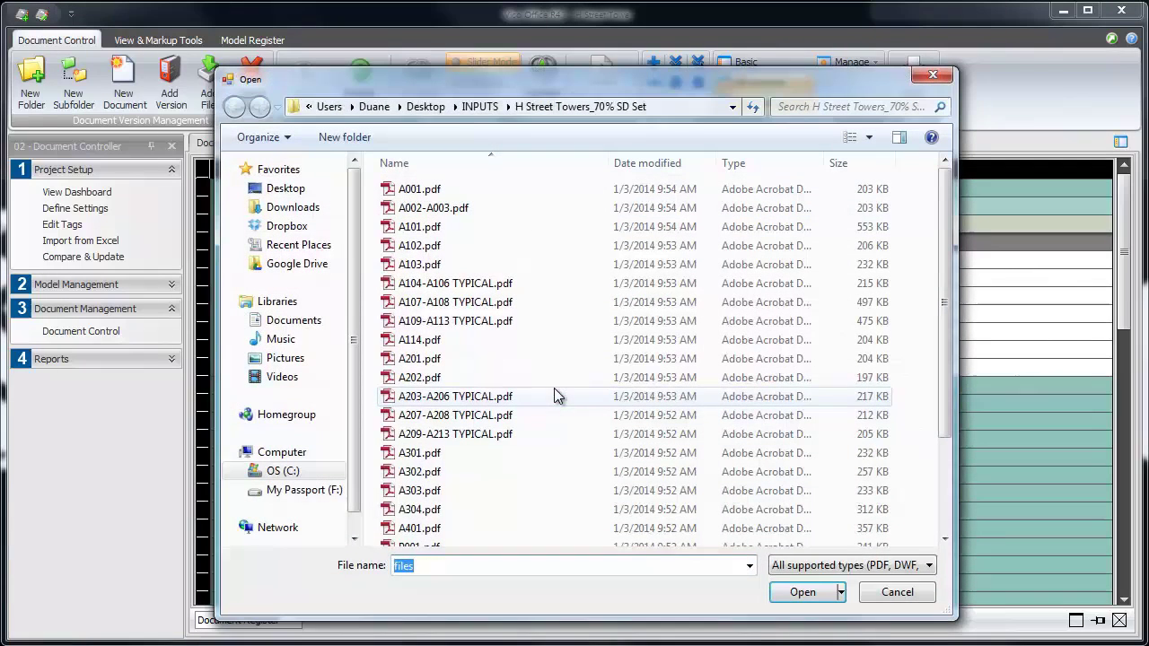
- Import the plumbing PDFs P001 through P114 from the H Street Towers_100% FC Set folder into MEP's 100% FC version
left_click(475, 109)
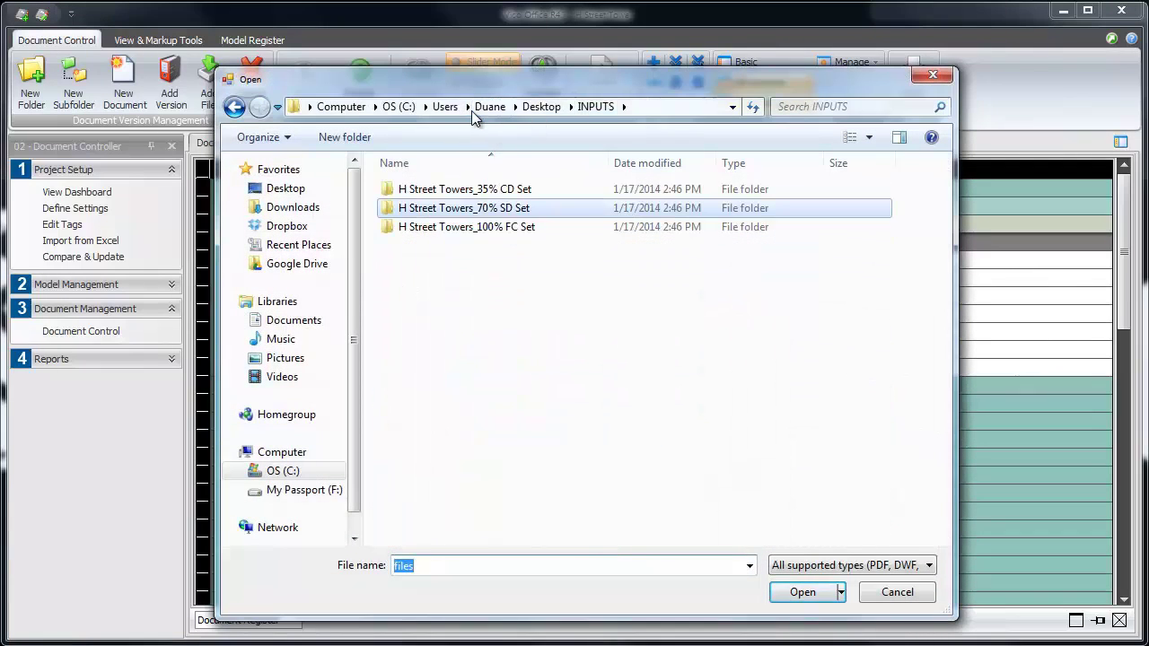
double_click(503, 227)
scroll(521, 420, "down", 3)
left_click(477, 423)
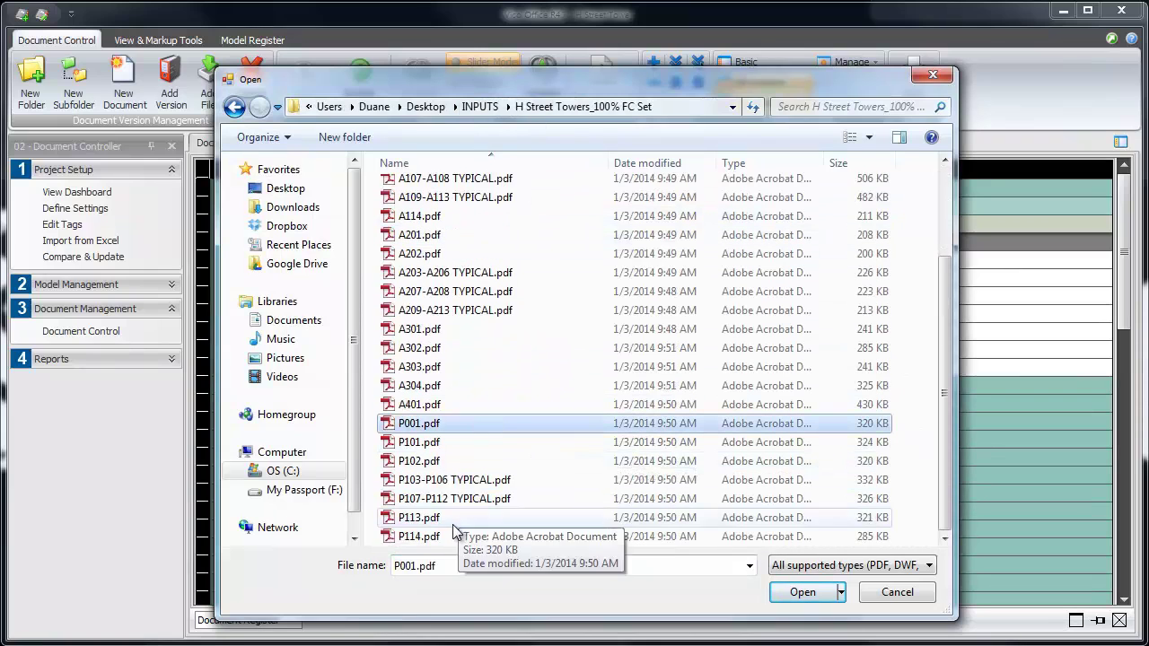
left_click(448, 537, "shift")
left_click(803, 592)
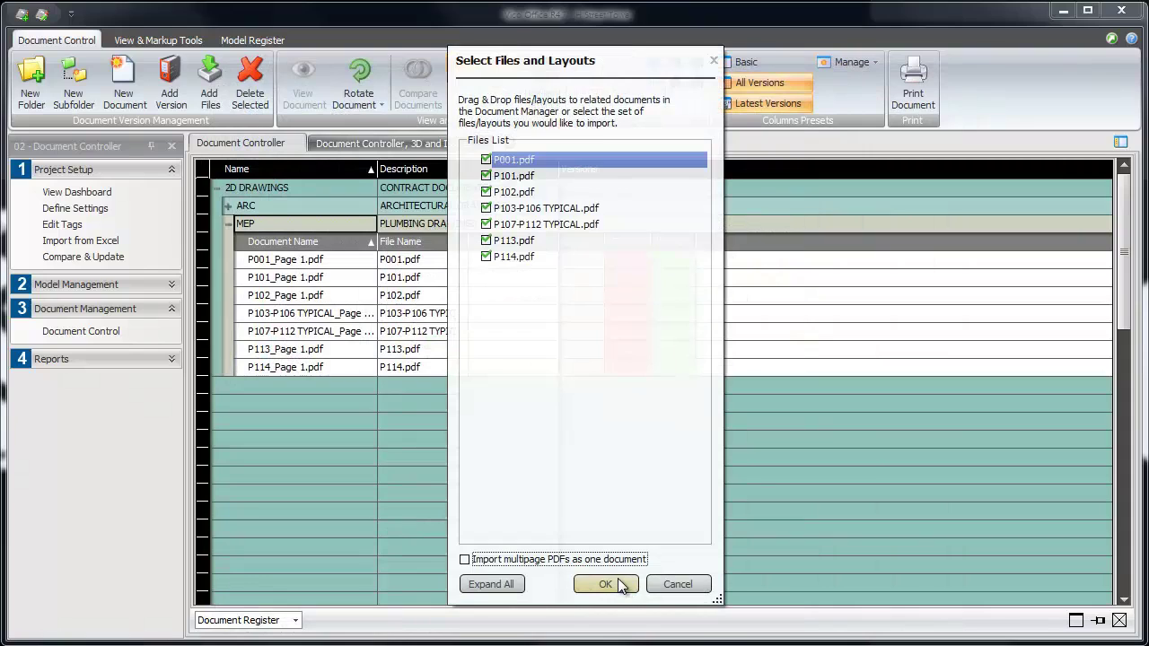
left_click(618, 580)
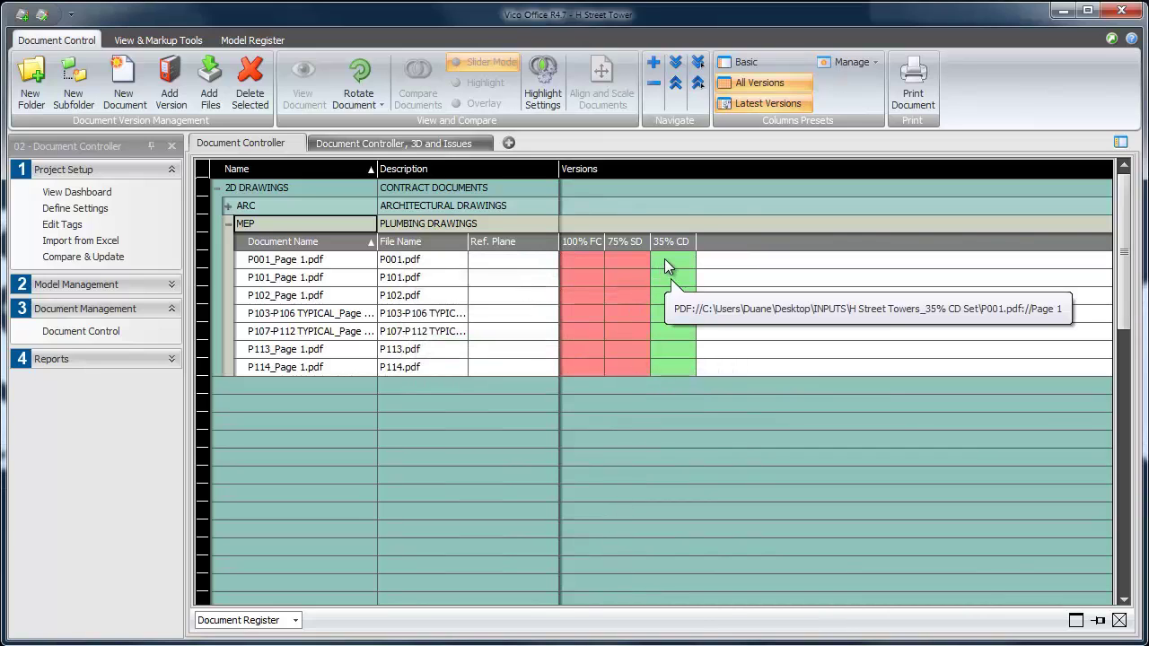
- View the 100% FC version of plumbing drawing P001 and examine its piping layout up close
mouse_move(634, 262)
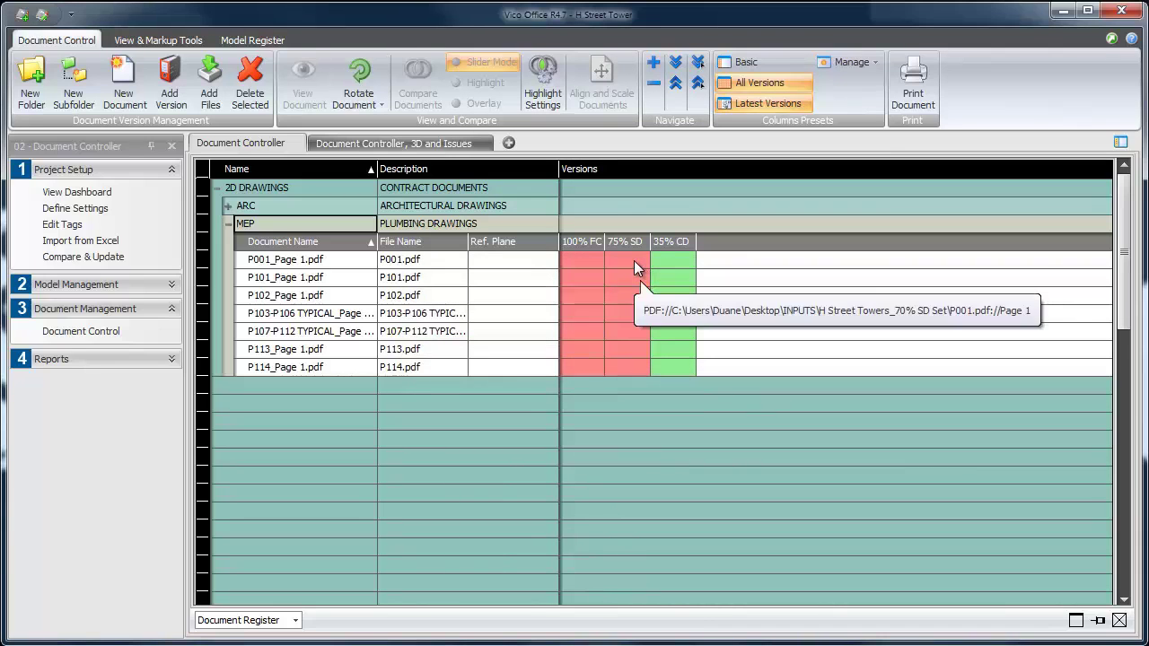
left_click(586, 262)
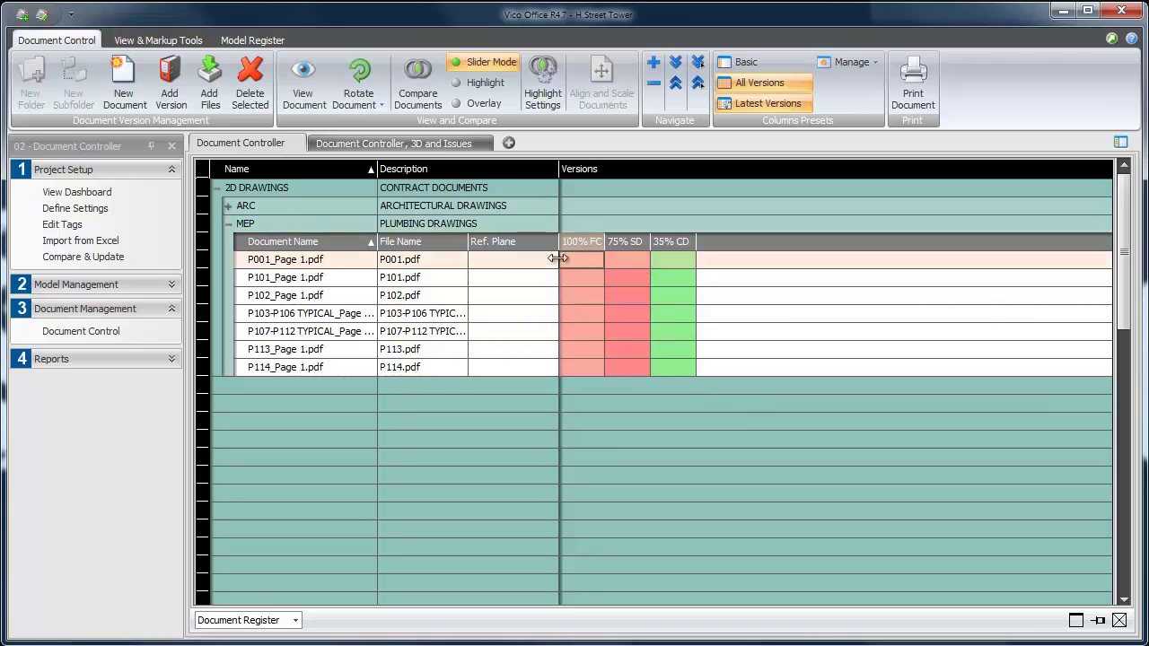
left_click(305, 72)
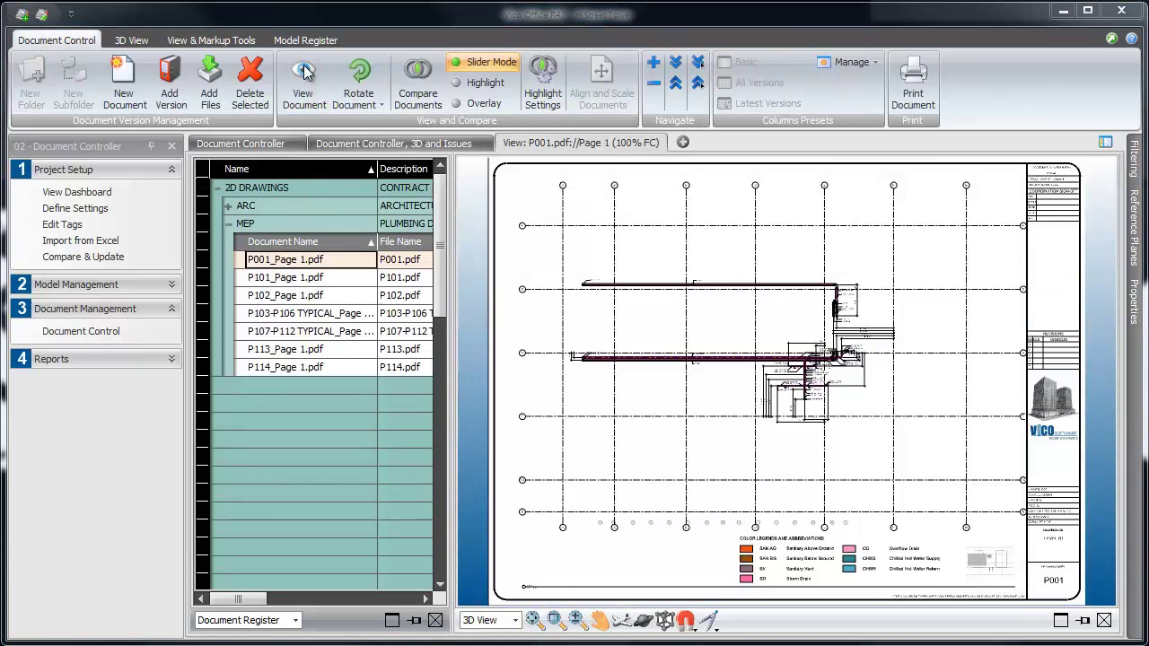
left_click(563, 617)
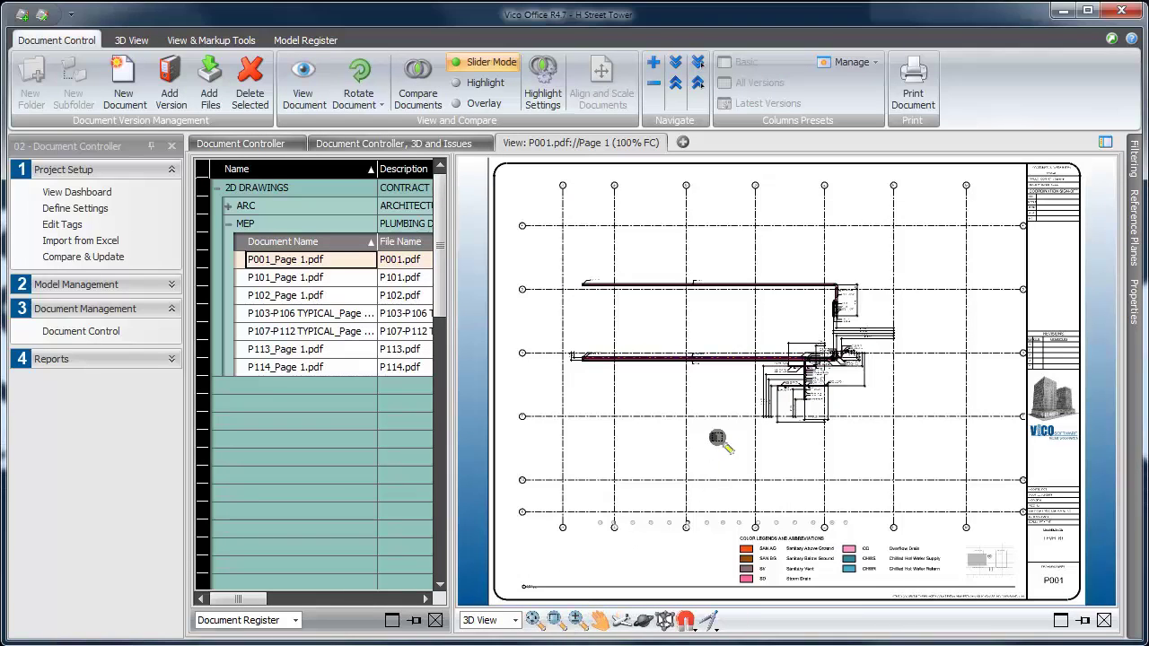
left_click_drag(722, 441, 900, 249)
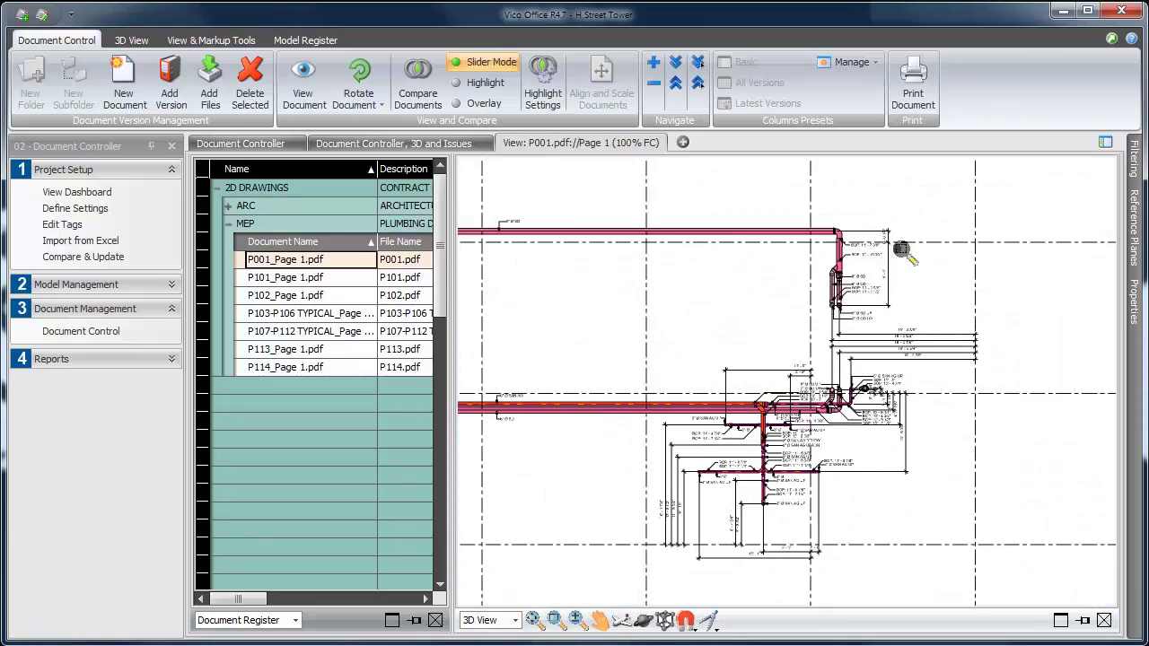
left_click(536, 618)
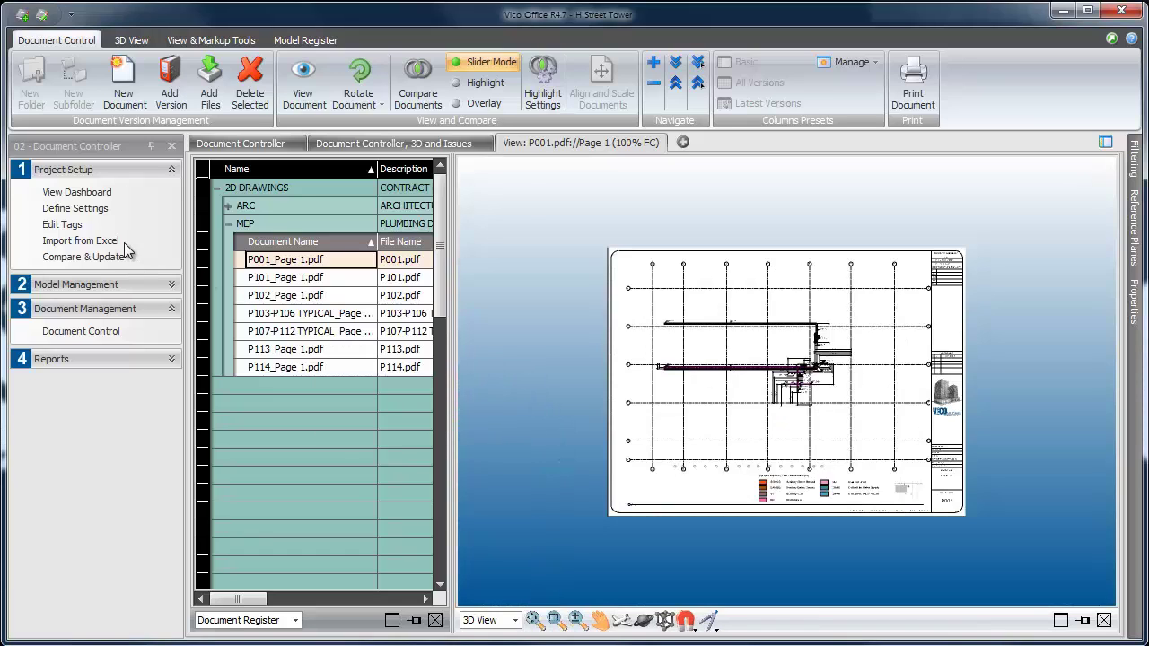
- Create a tag category named Document Tags in the project's tag settings
left_click(78, 227)
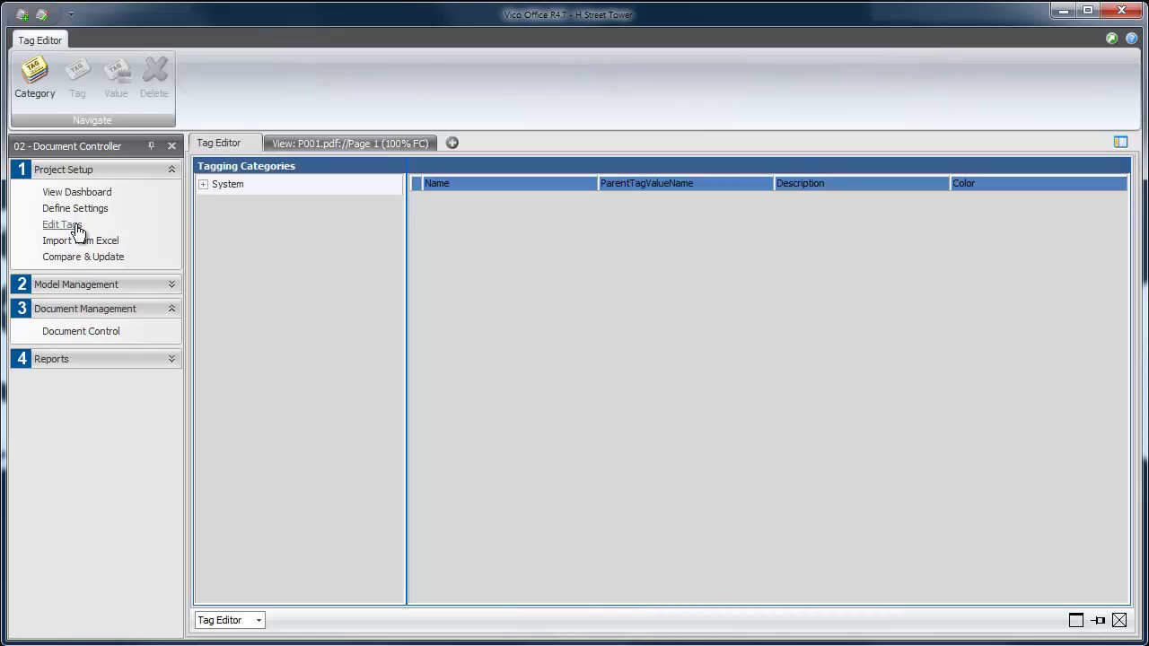
left_click(266, 186)
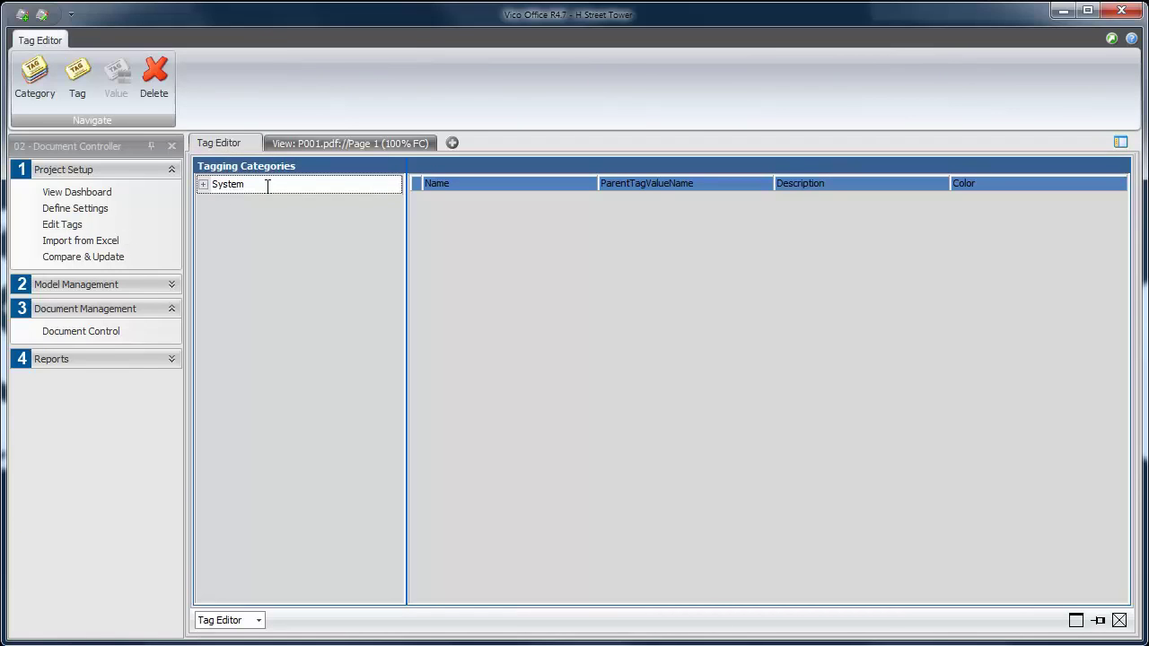
left_click(37, 80)
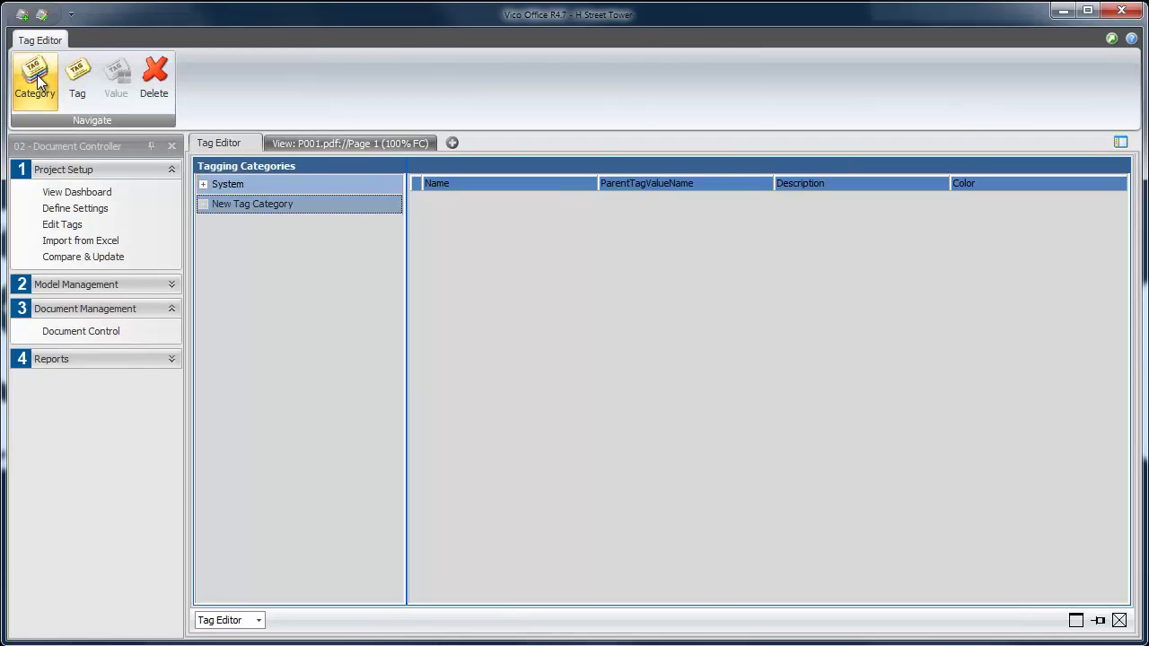
double_click(309, 209)
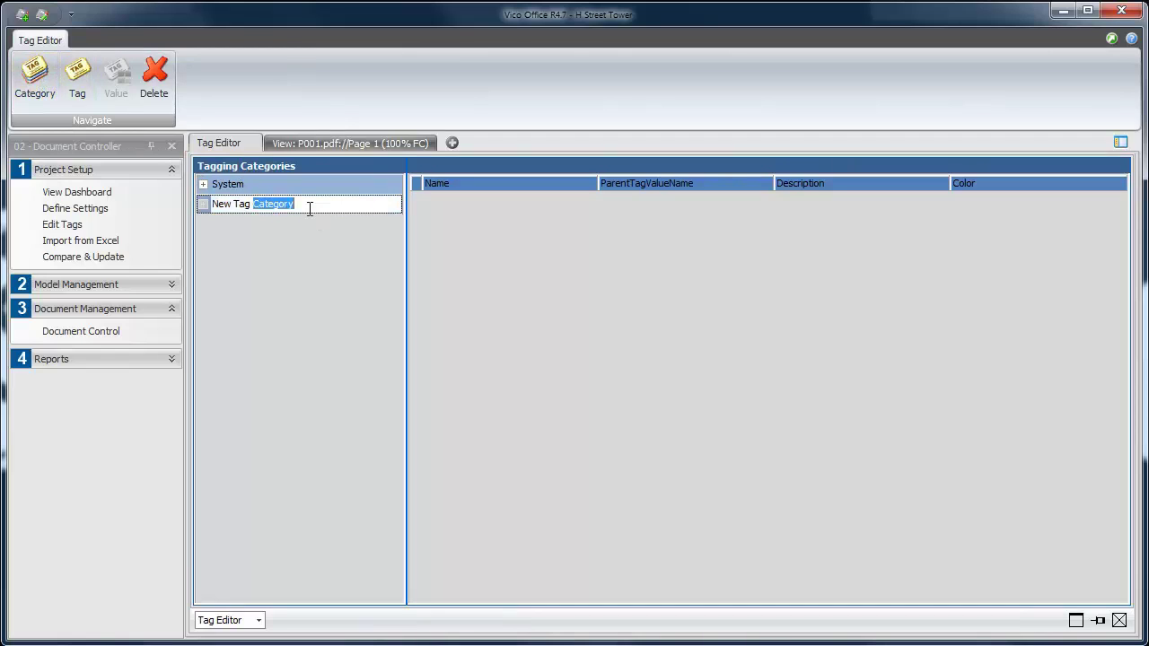
key("ctrl+a")
type("D")
key("Return")
- Add a tag named LOC to the Document Tags category
left_click(77, 77)
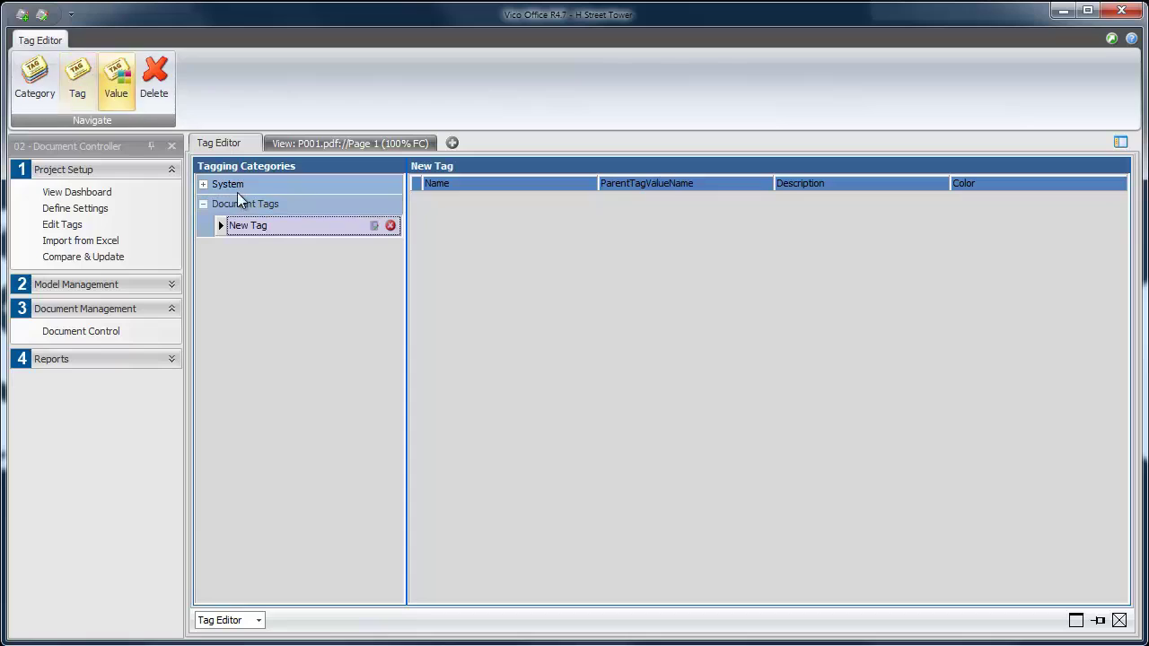
left_click(279, 226)
key("ctrl+a")
type("L")
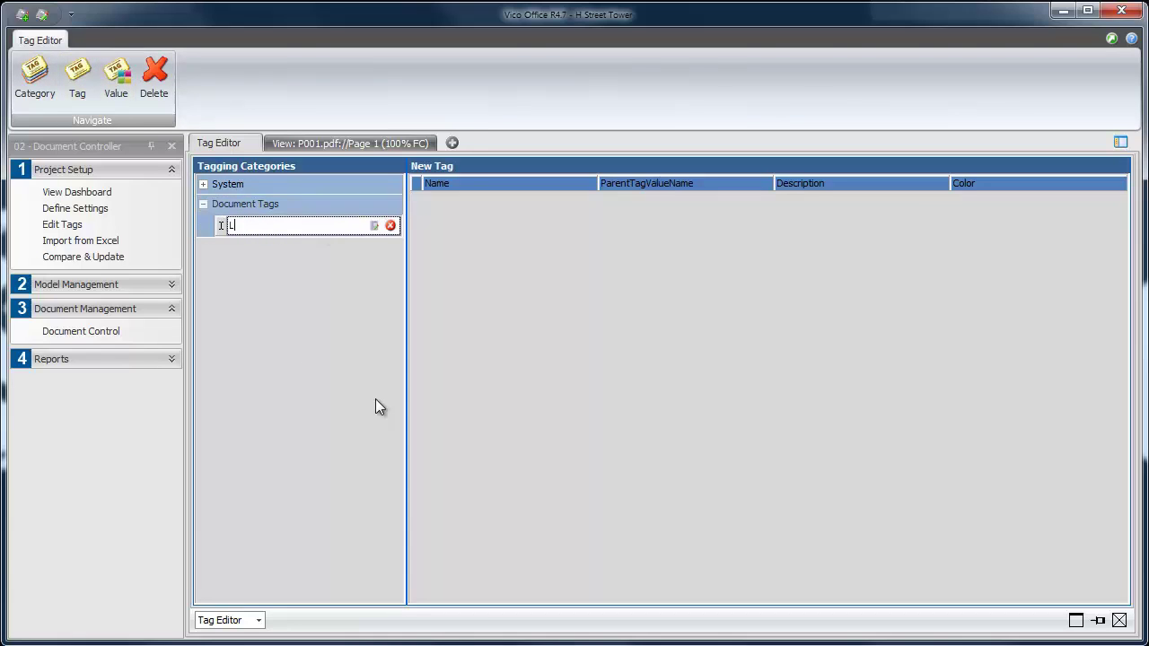
key("Return")
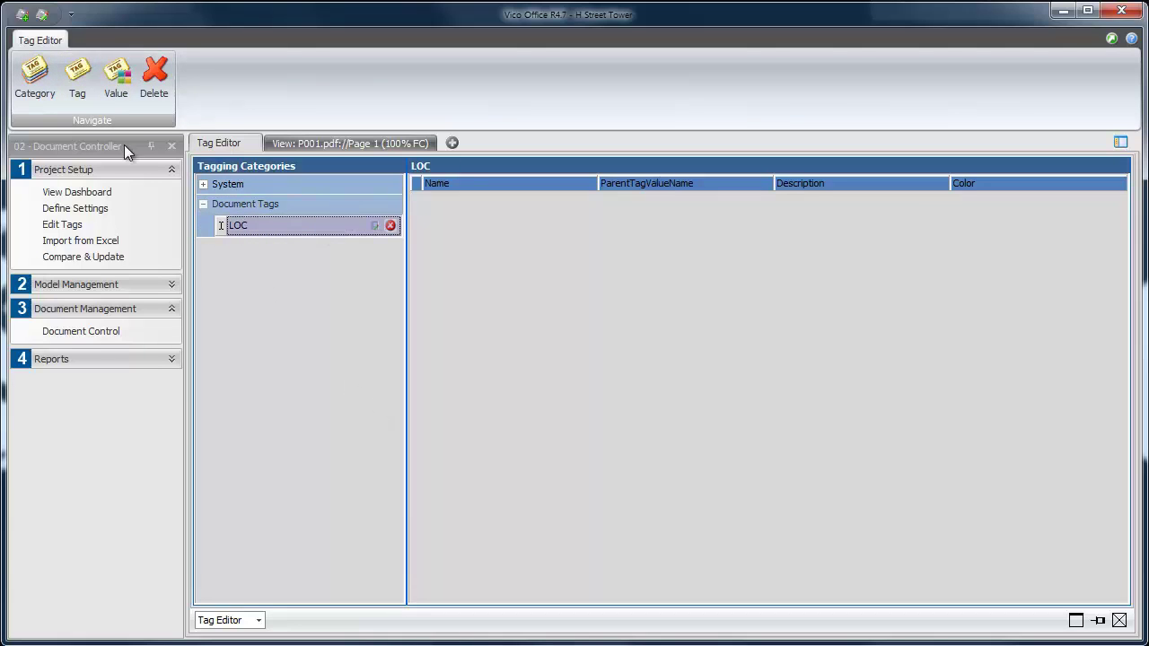
- Add a second tag named TYP FOR to the Document Tags category
left_click(77, 71)
left_click(267, 245)
left_click_drag(268, 245, 229, 245)
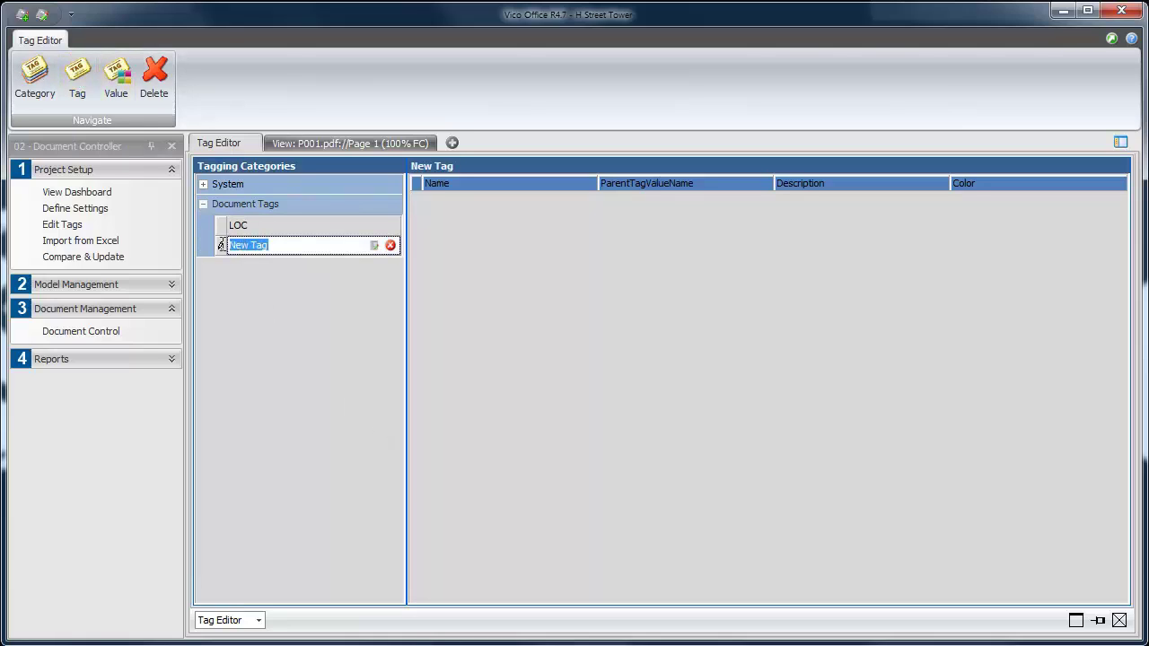
type("TYP FOR")
key("Return")
- Add a third tag named TYPE to the Document Tags category
left_click(77, 72)
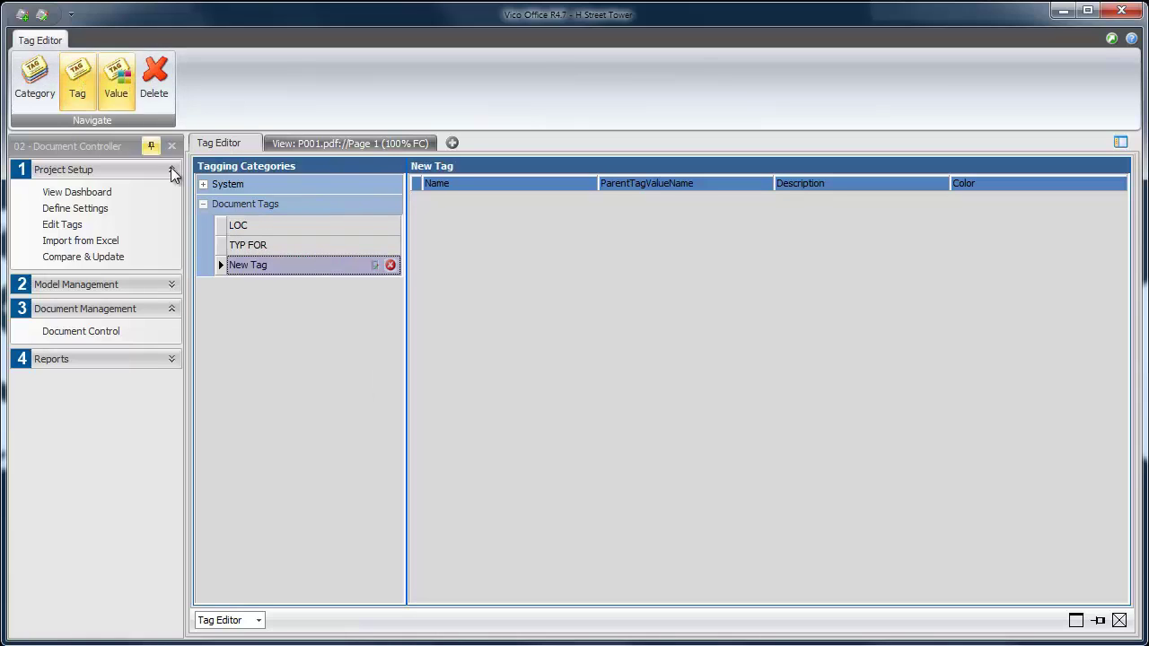
left_click(280, 265)
left_click_drag(282, 265, 230, 265)
type("TYPE")
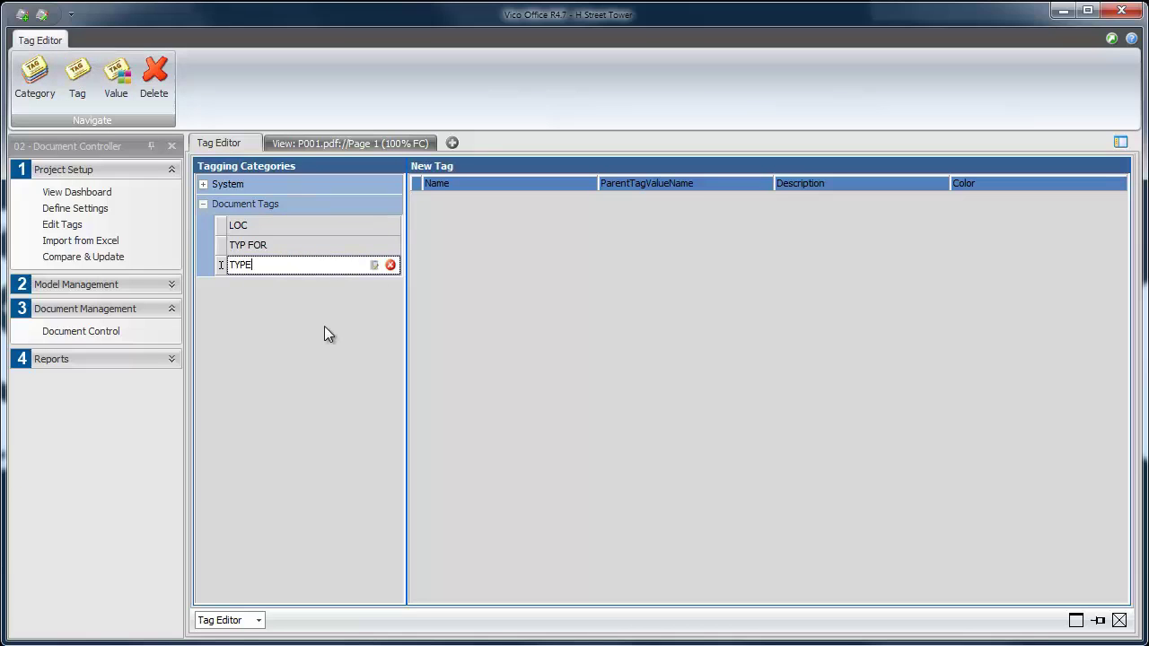
key("Return")
- Edit the LOC tag so that it applies to DM Documents
left_click(354, 225)
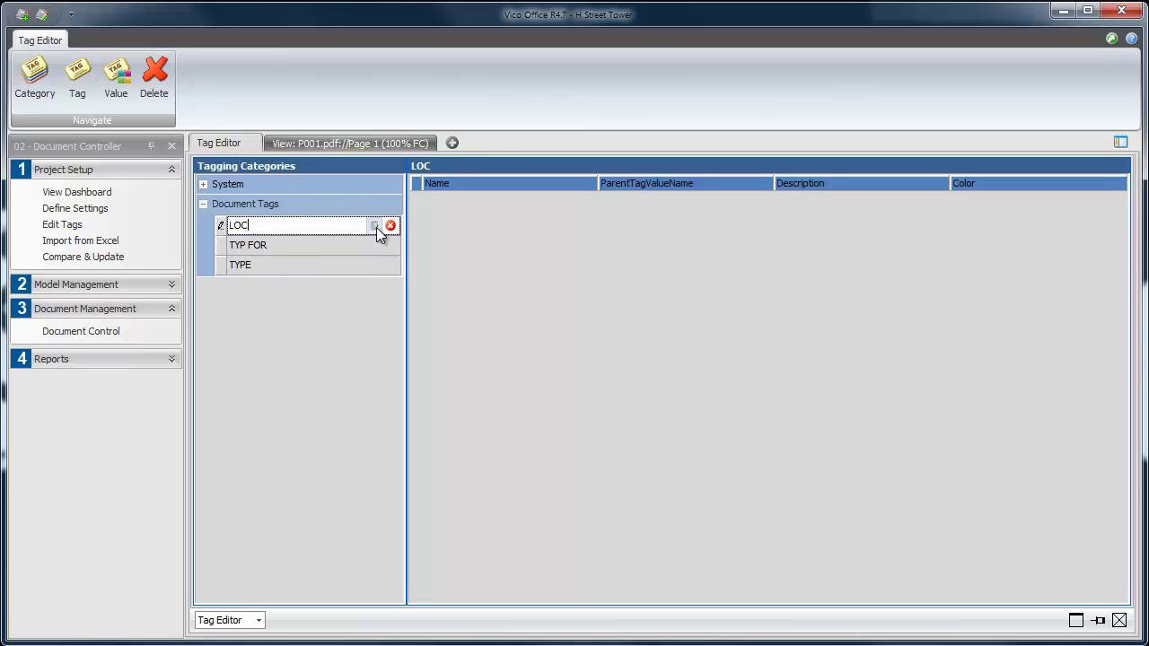
left_click(375, 227)
left_click(286, 454)
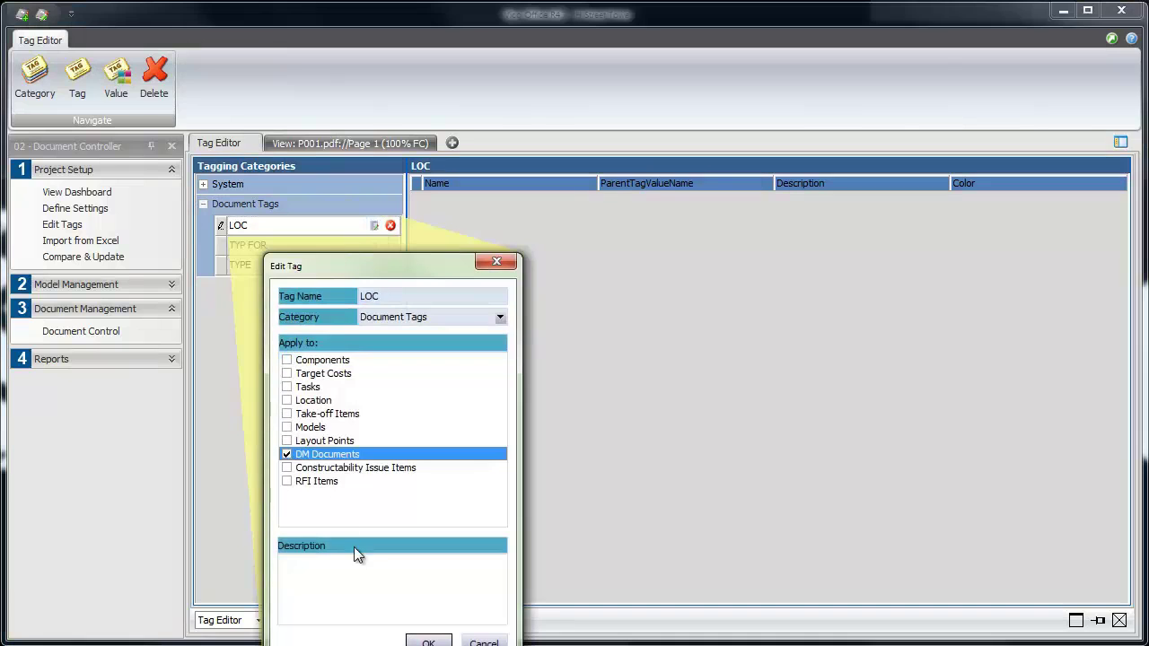
left_click(427, 639)
- Edit the TYP FOR and TYPE tags so that both apply to DM Documents
left_click(373, 245)
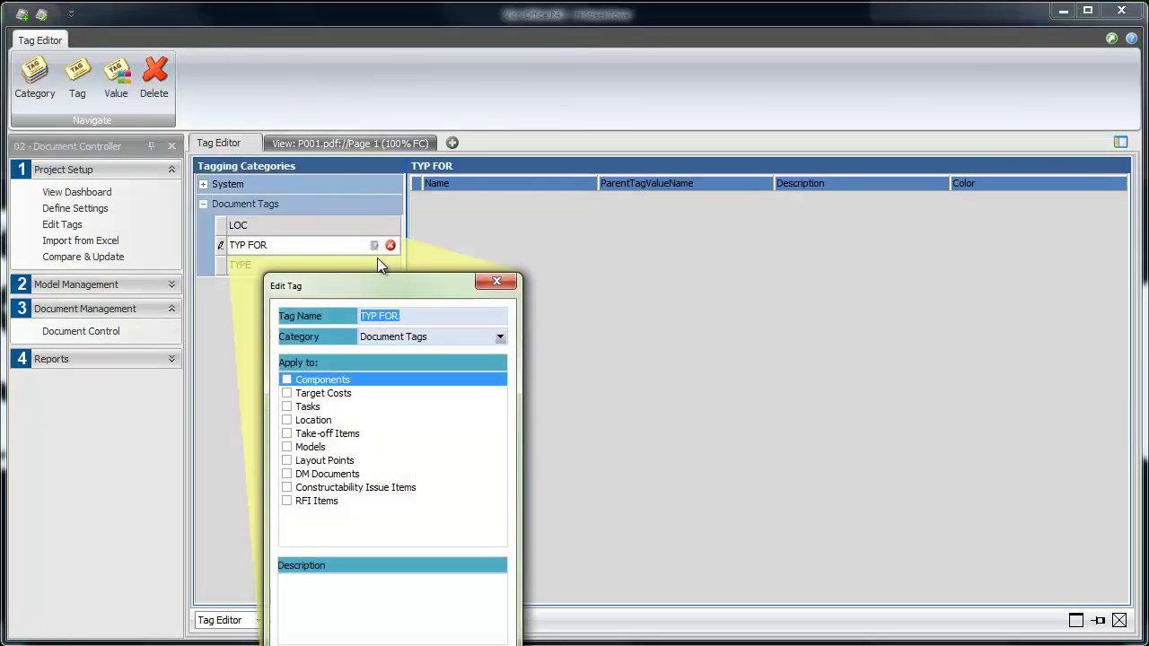
left_click(339, 383)
left_click(338, 382)
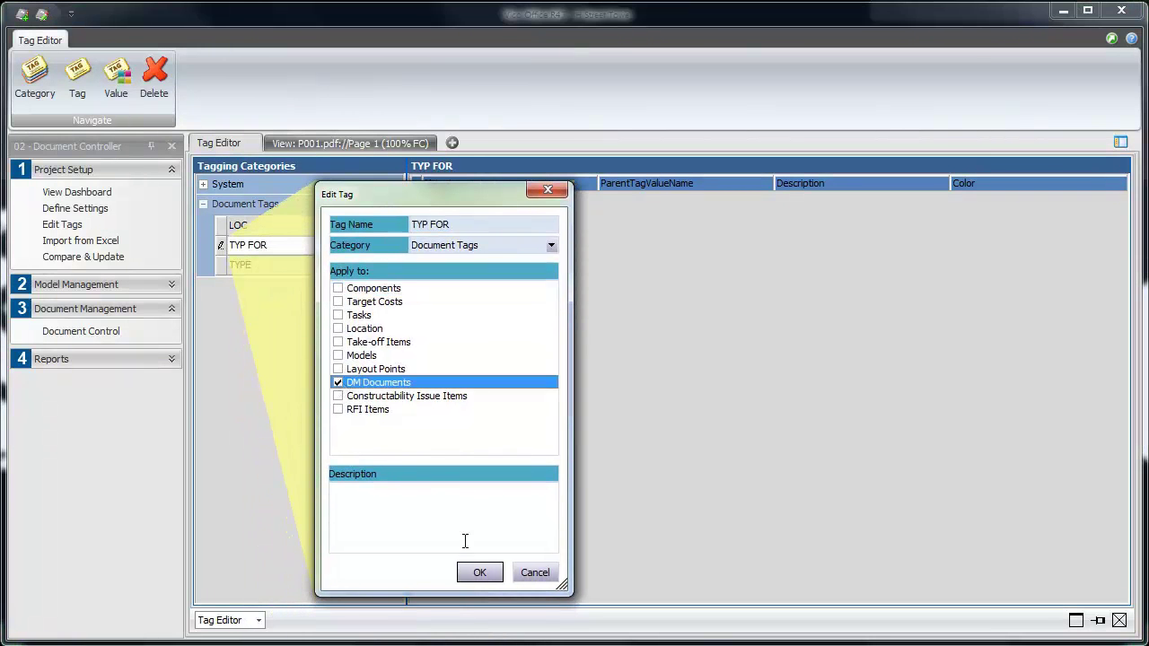
left_click(476, 569)
left_click(374, 266)
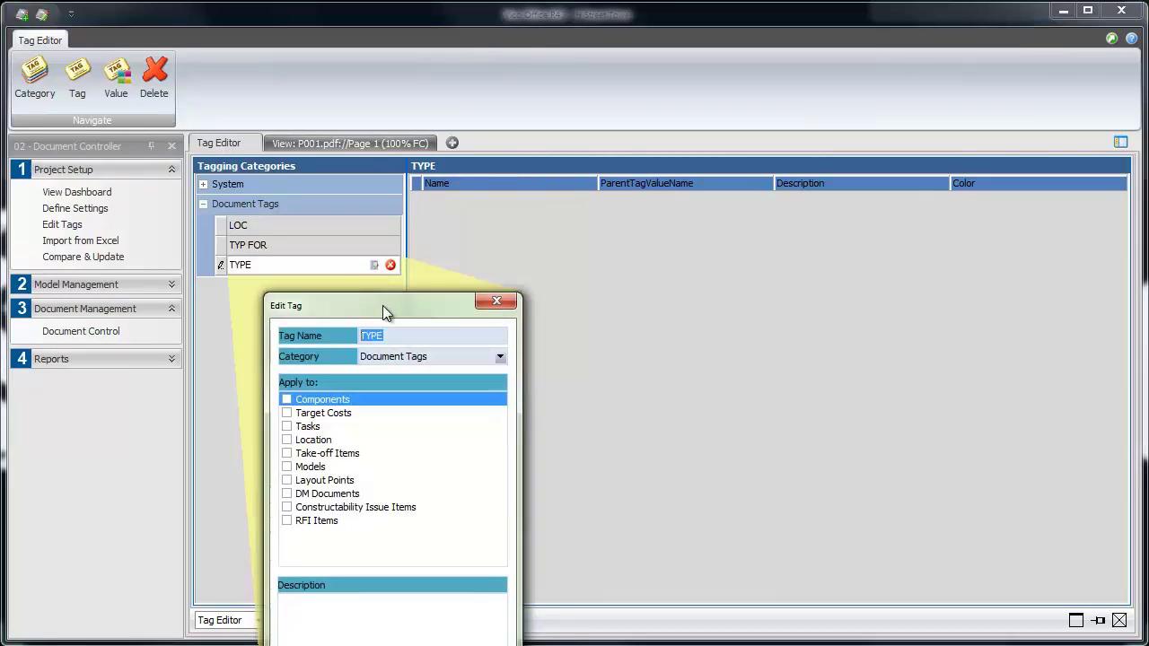
left_click(330, 388)
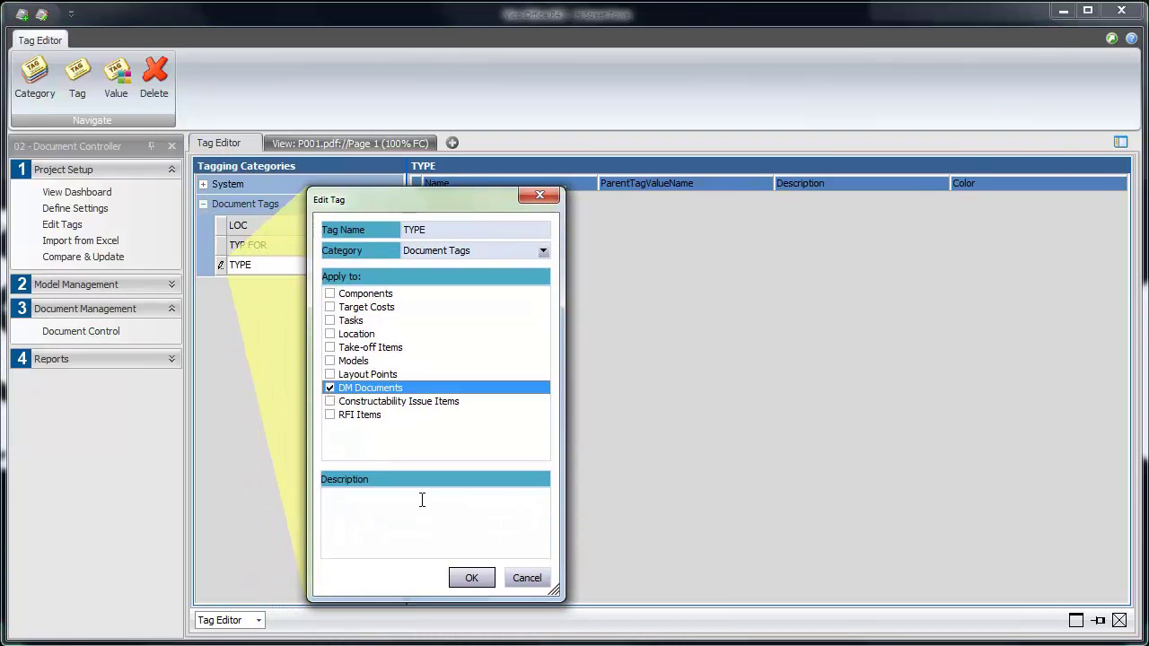
left_click(464, 578)
- Add a tag value named B2 to the LOC tag
left_click(305, 226)
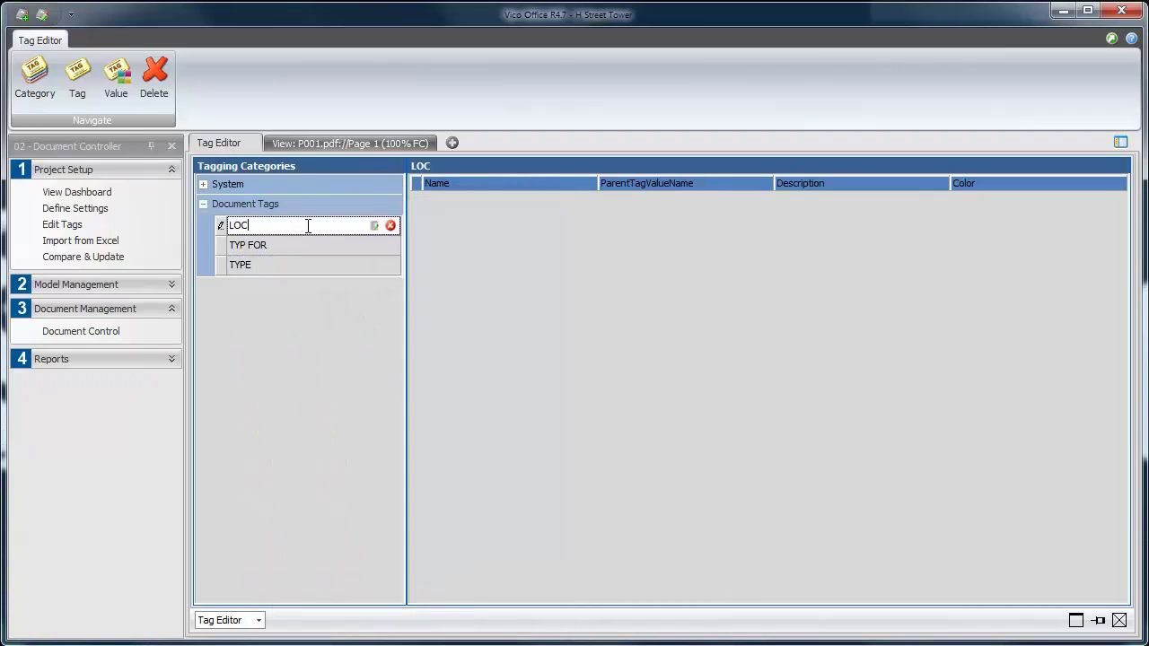
left_click(116, 77)
left_click(498, 200)
left_click_drag(499, 200, 399, 199)
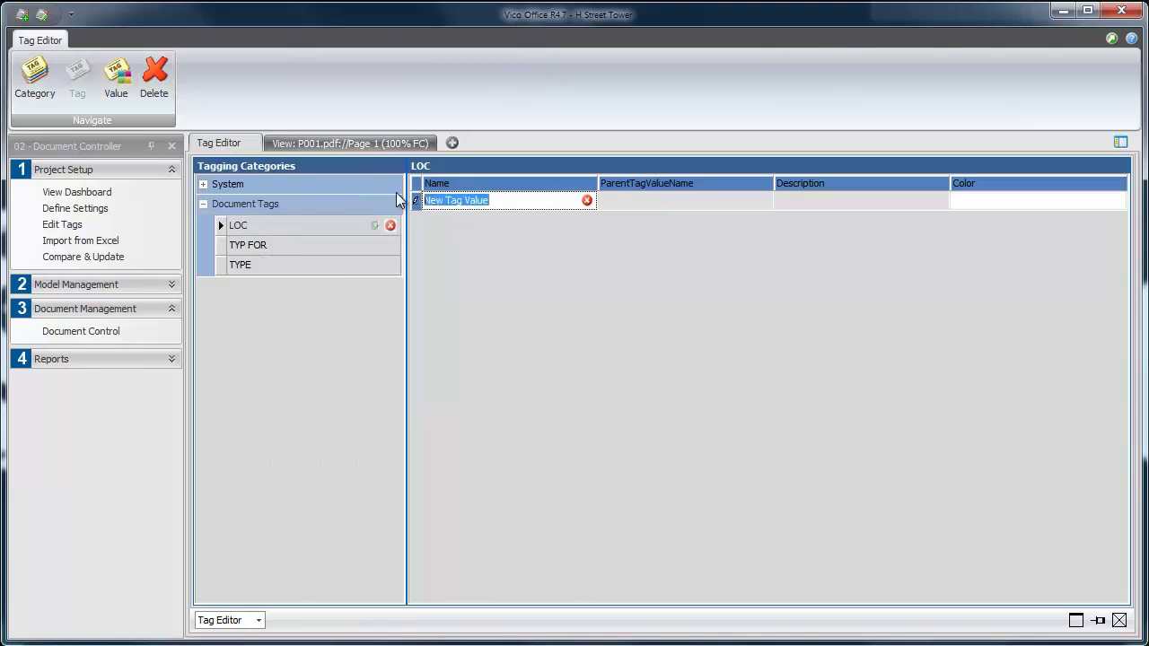
type("B2")
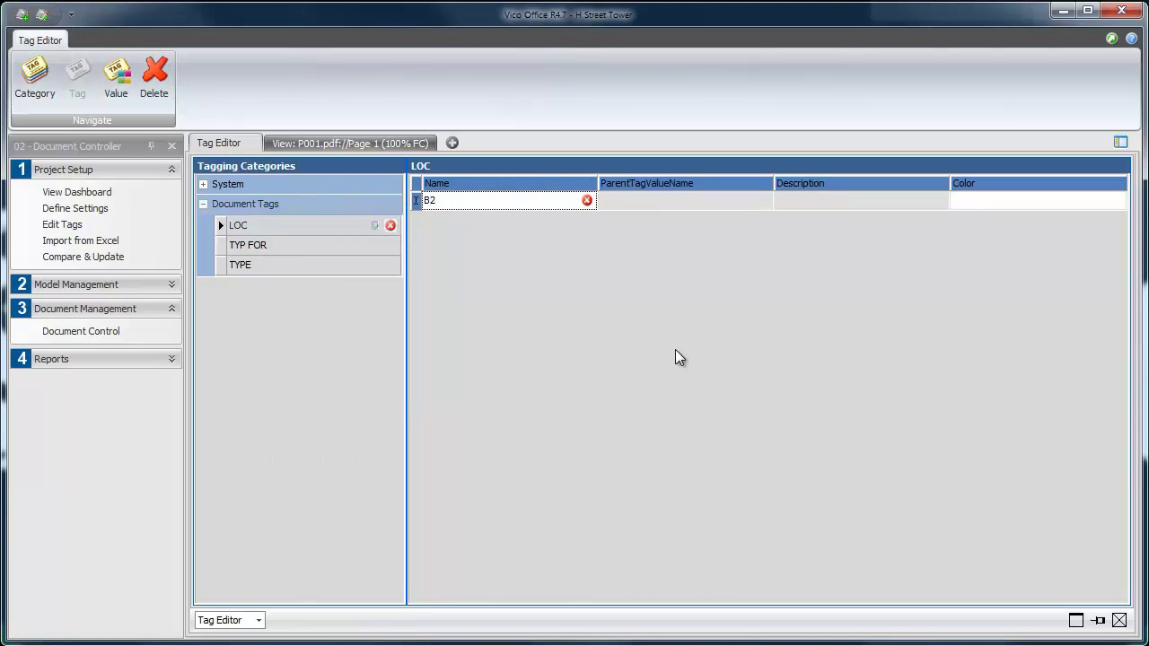
- Add two more values to the LOC tag, named B1 and 1st
left_click(116, 76)
double_click(511, 223)
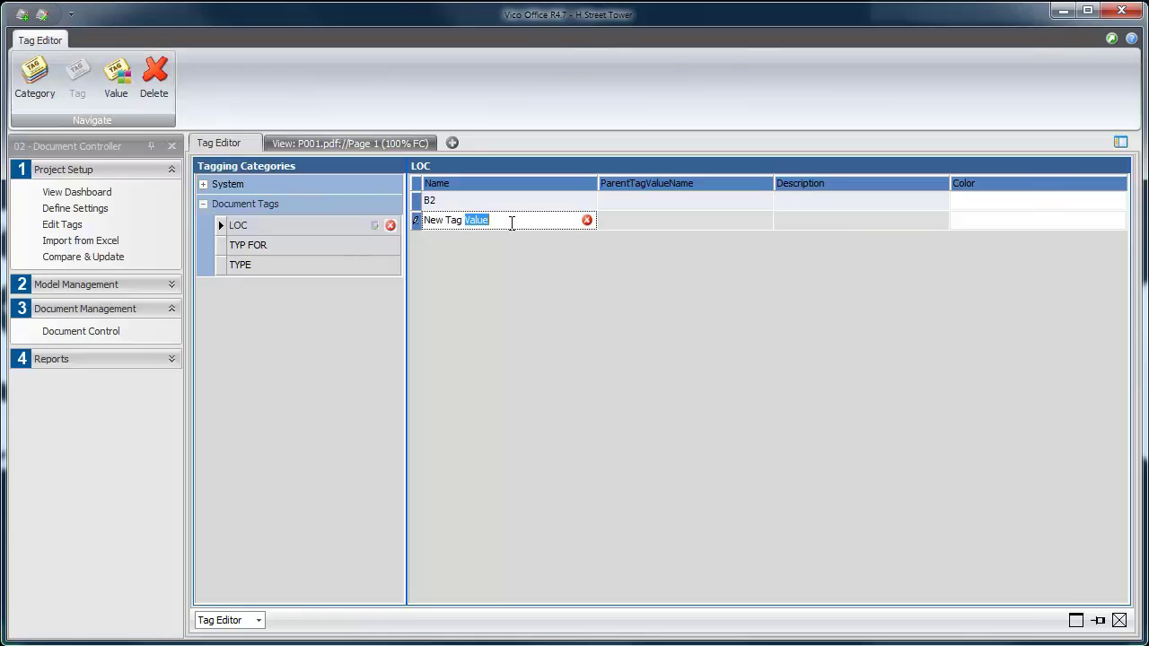
key("ctrl+a")
type("B")
left_click(115, 77)
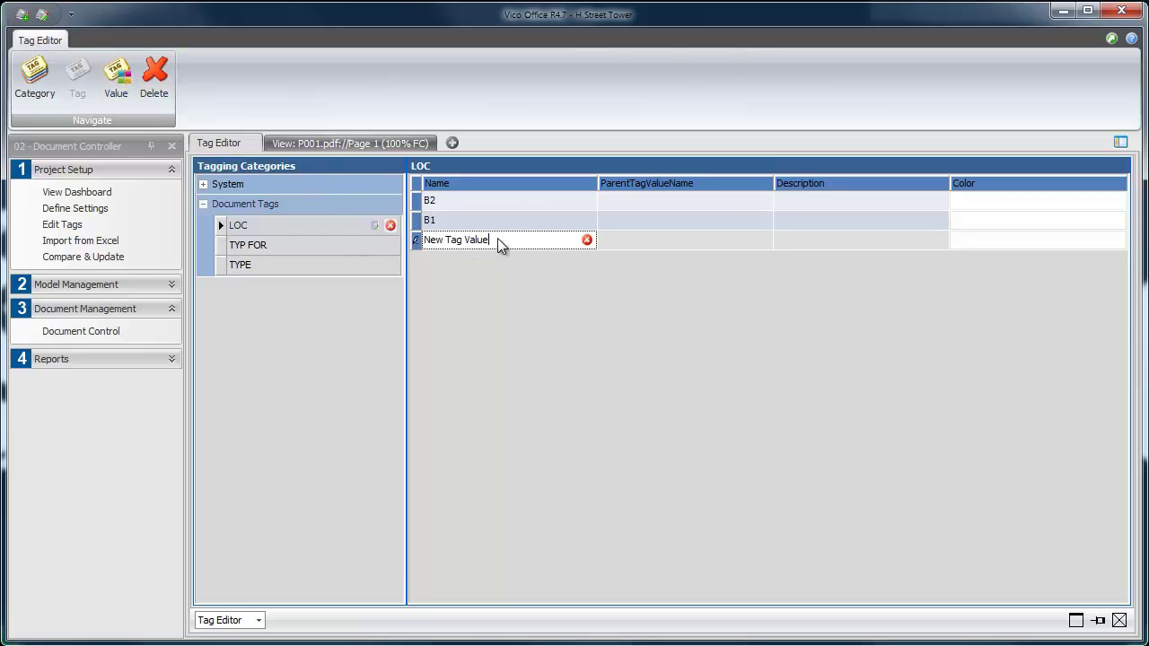
key("ctrl+a")
type("1st")
- Add a tag value named B1-B2 to the TYP FOR tag
left_click(309, 244)
left_click(116, 76)
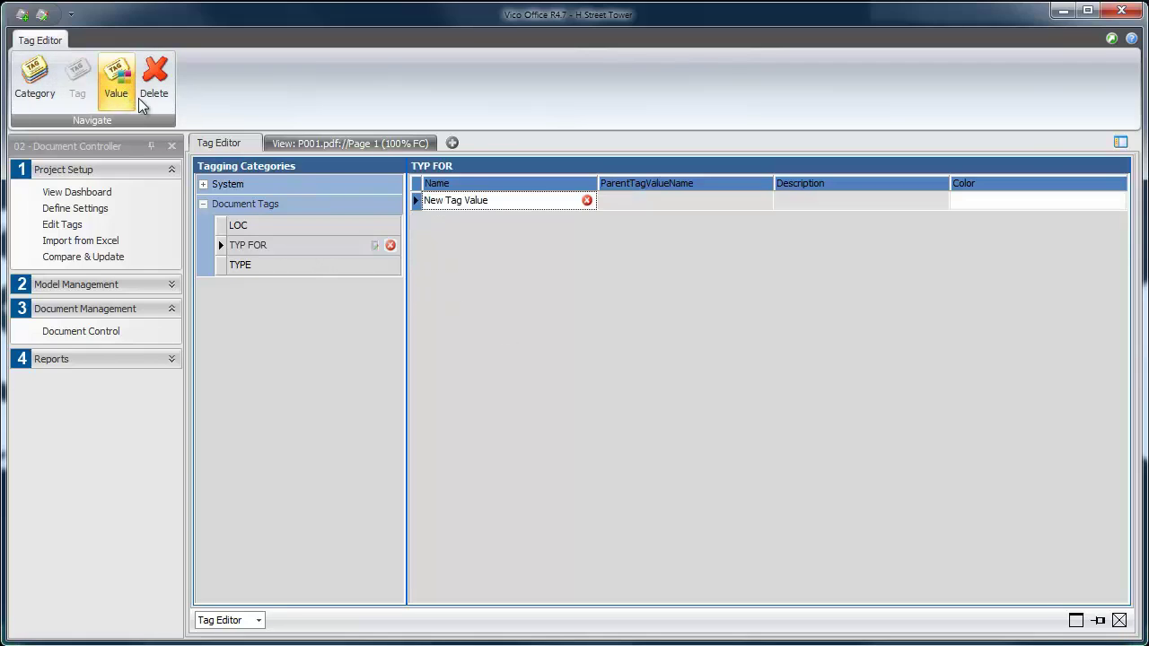
left_click_drag(492, 199, 433, 197)
type("B1-B2")
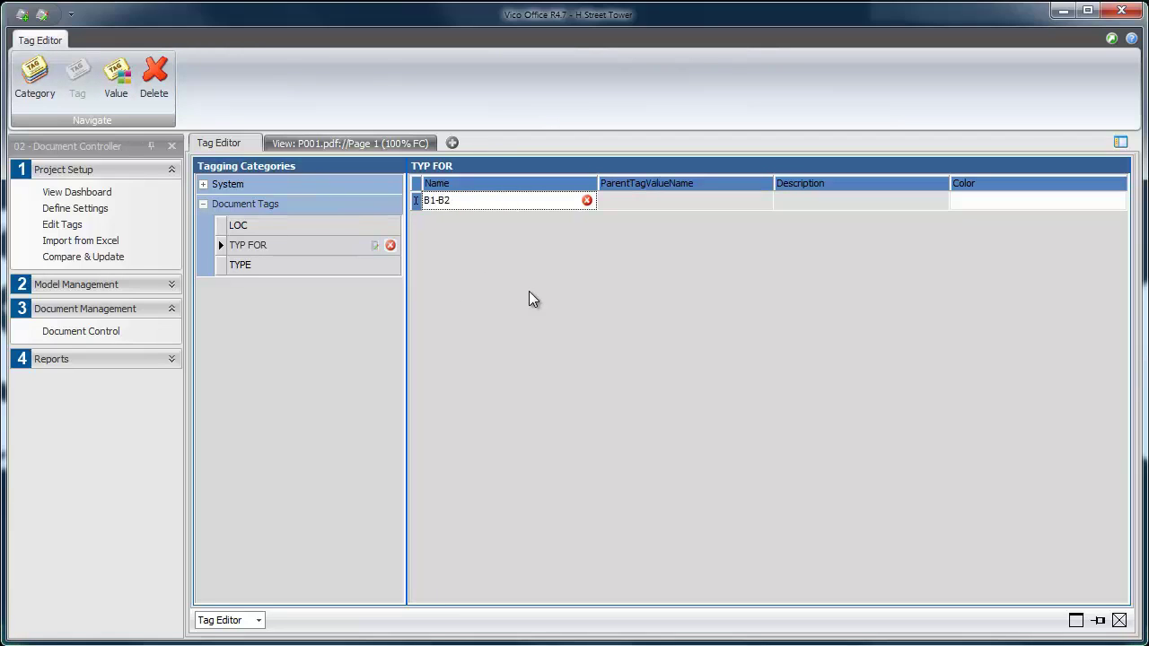
- Add two more values to the TYP FOR tag, named 2nd-4th and 3rd-6th
left_click(116, 77)
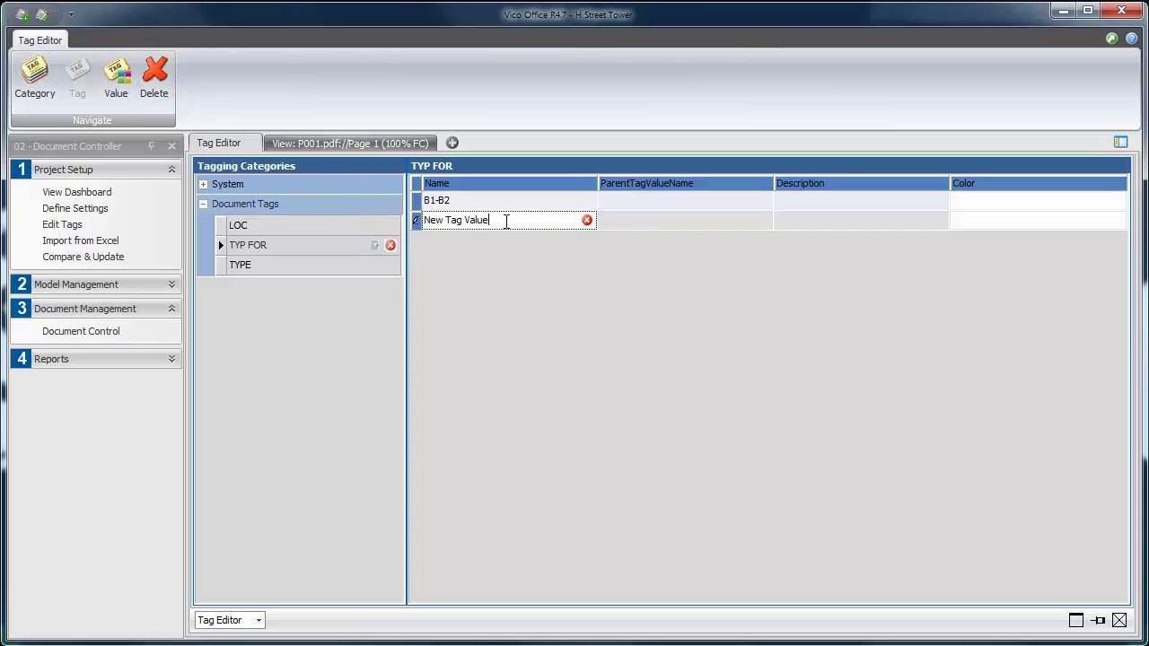
left_click_drag(506, 221, 426, 229)
type("2nd-4th")
left_click(116, 77)
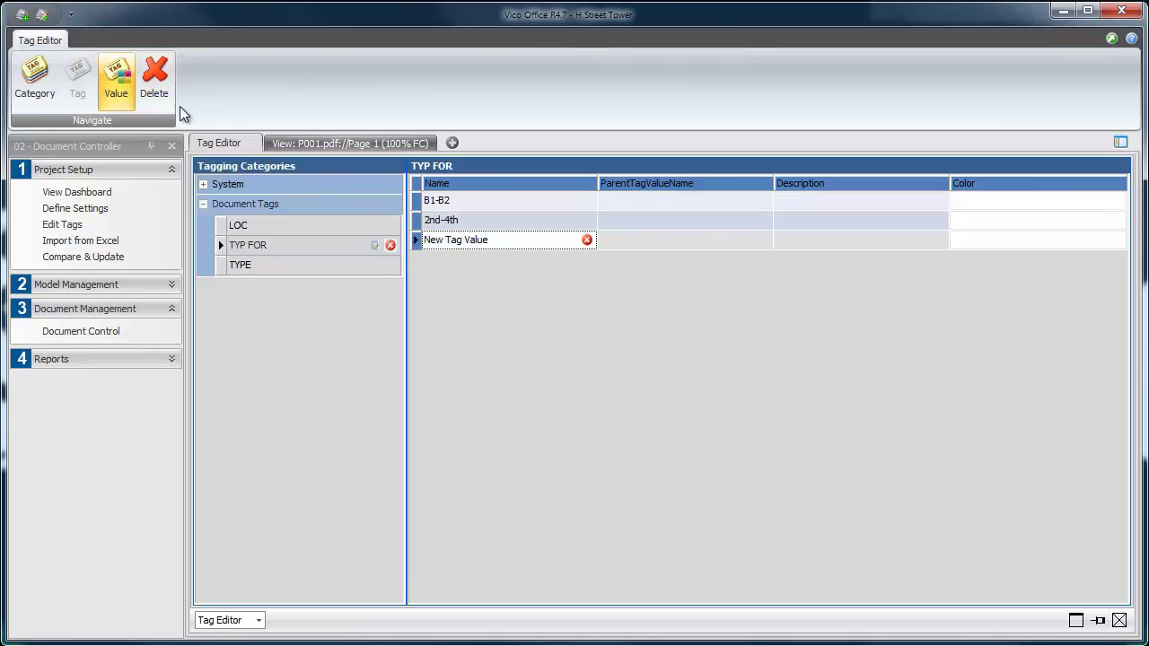
left_click_drag(510, 239, 417, 242)
type("3rd-6th")
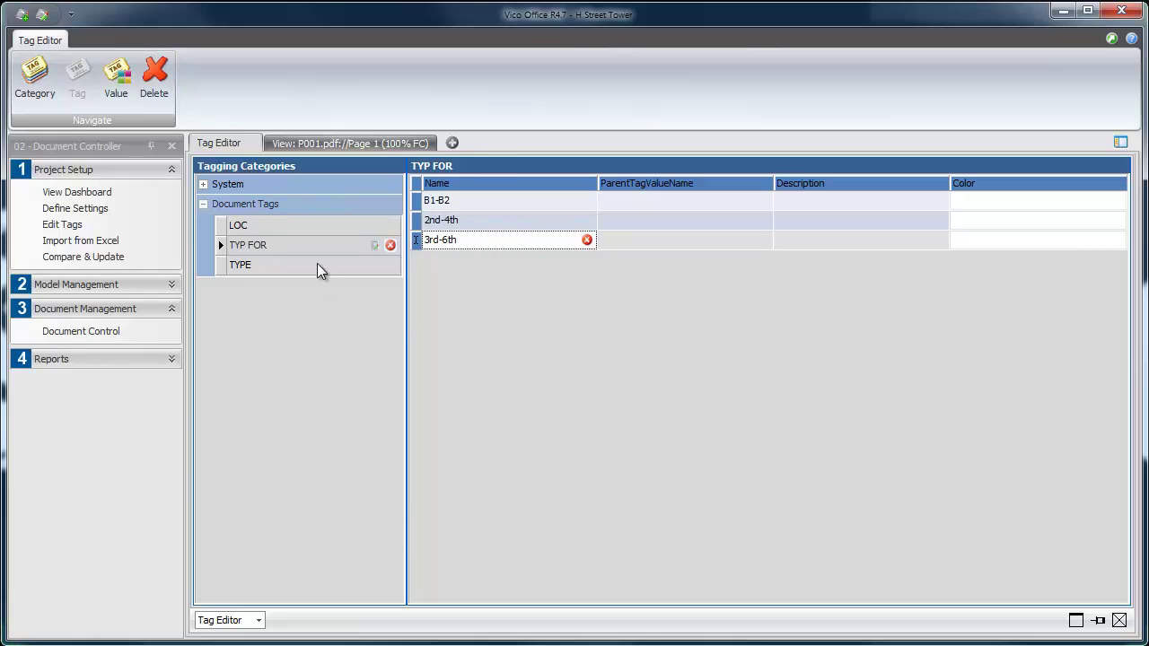
- Add two values to the TYPE tag, named Floor Plan and Section
left_click(317, 265)
left_click(116, 76)
left_click_drag(498, 198, 417, 199)
type("Floor Plan")
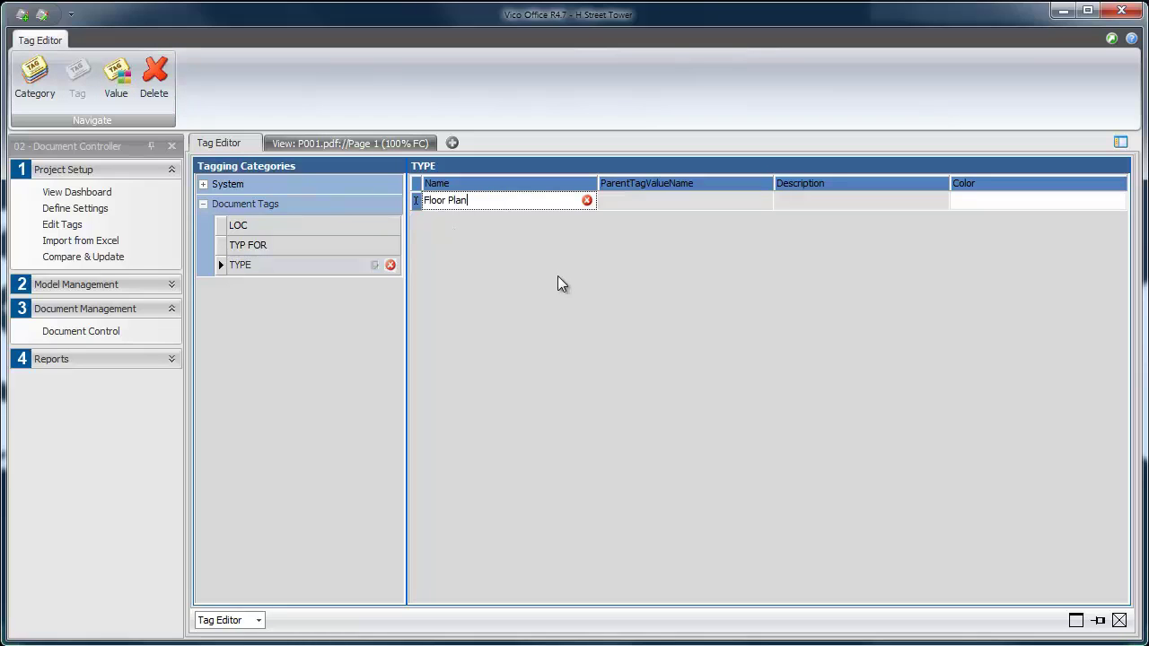
left_click(116, 76)
left_click(499, 220)
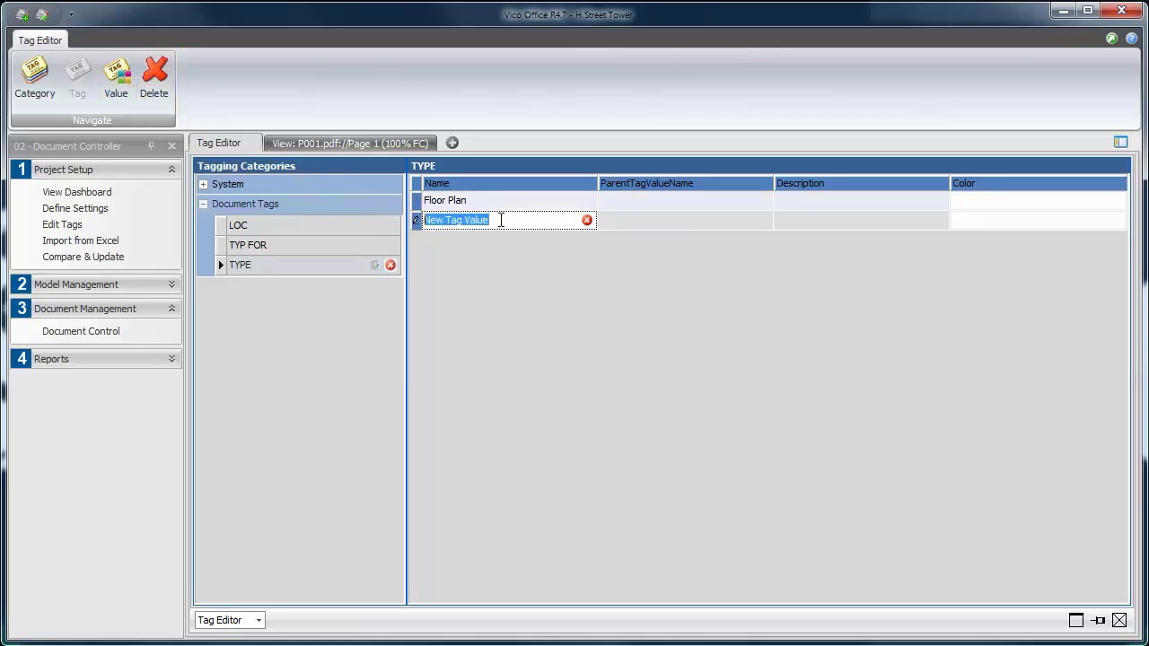
type("Section")
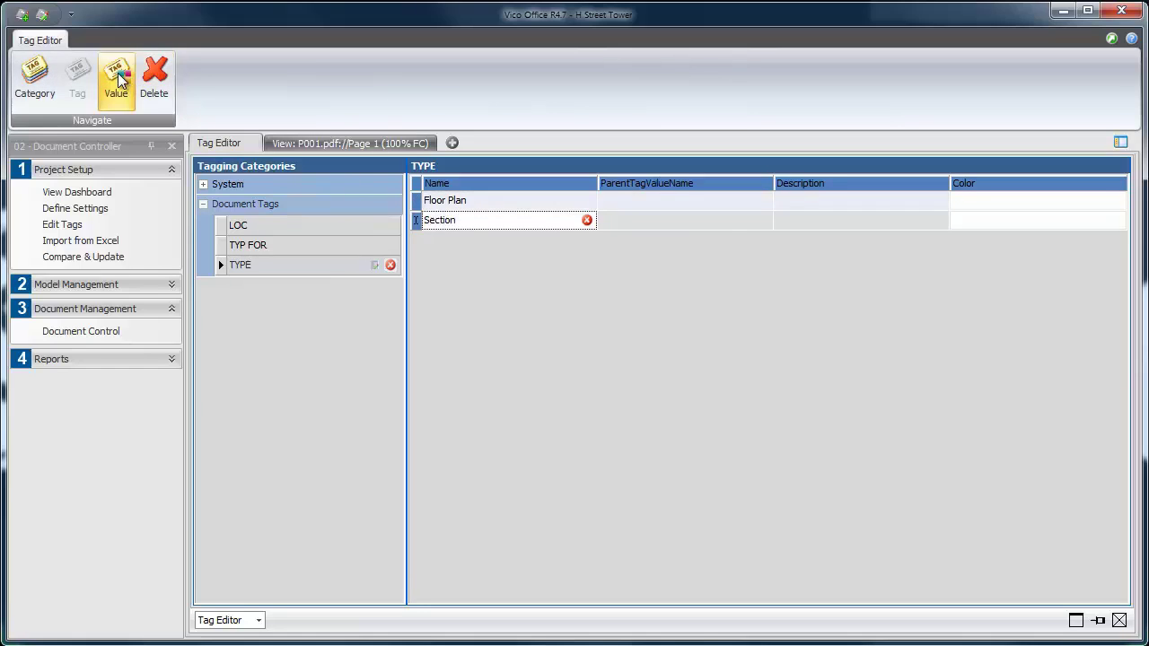
- Add the values Notes and Details to the TYPE tag
left_click(115, 77)
left_click(493, 240)
type("Notes")
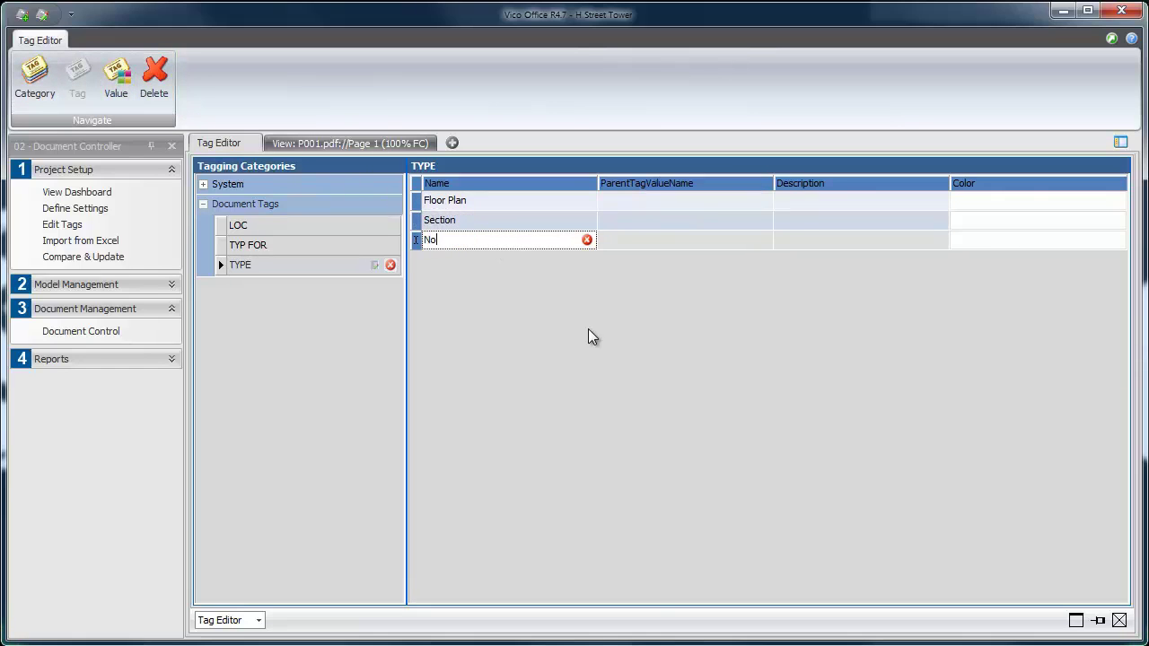
left_click(116, 77)
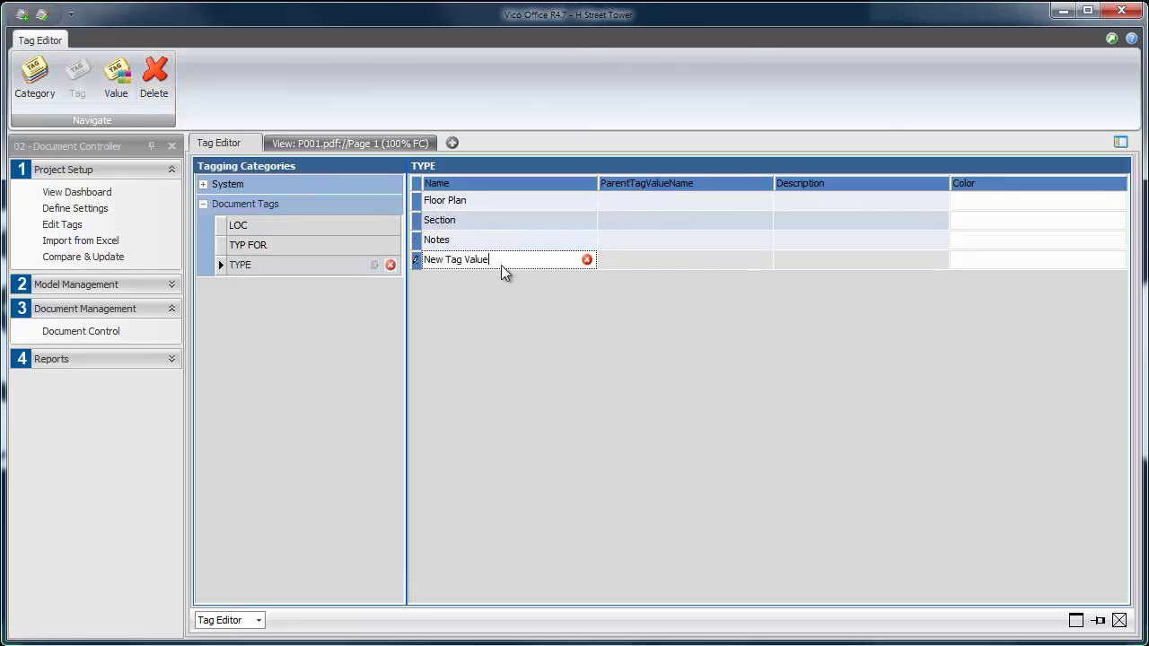
left_click(501, 259)
type("Details")
- Switch to the Document Register and hide its TYPE column
left_click(259, 620)
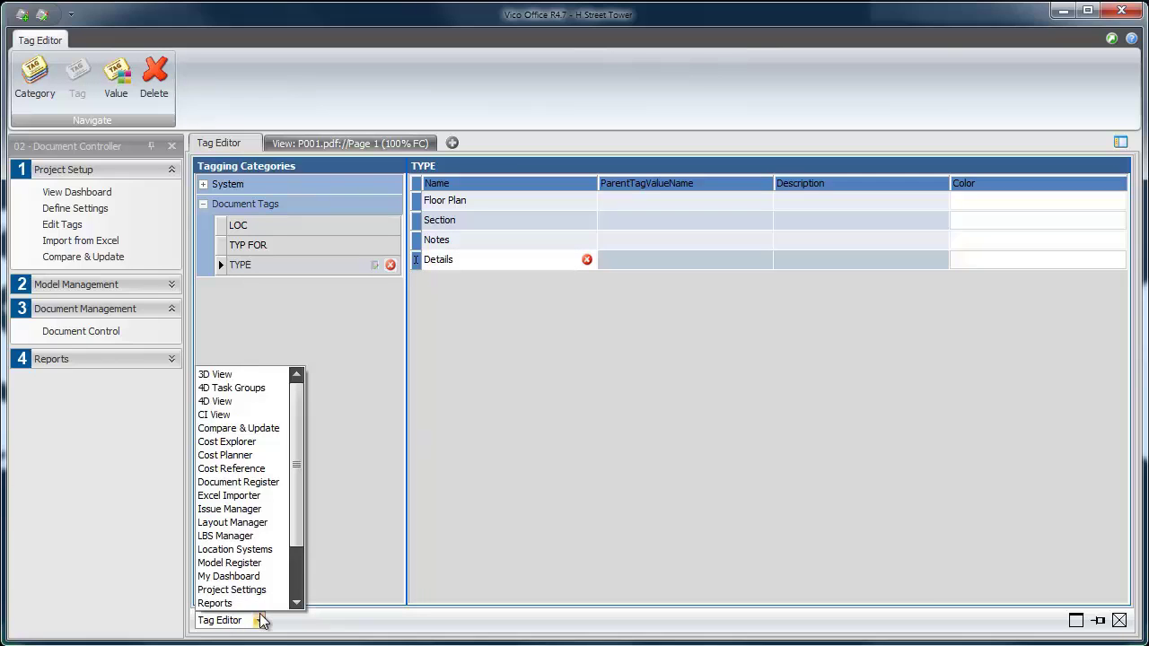
left_click(260, 483)
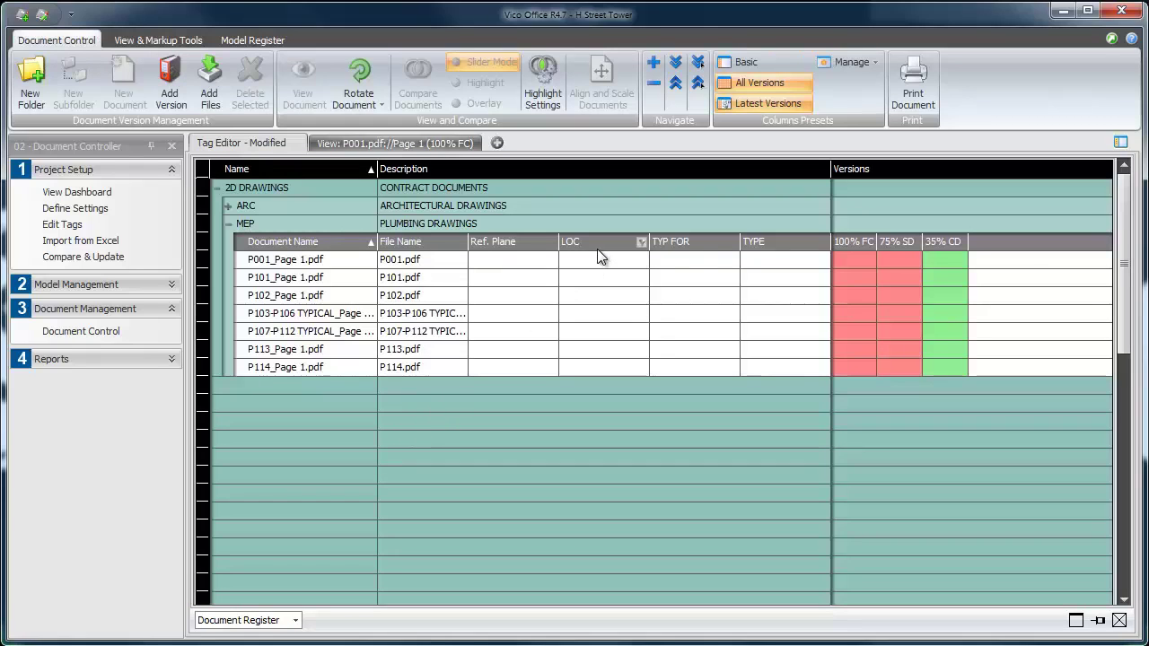
right_click(774, 243)
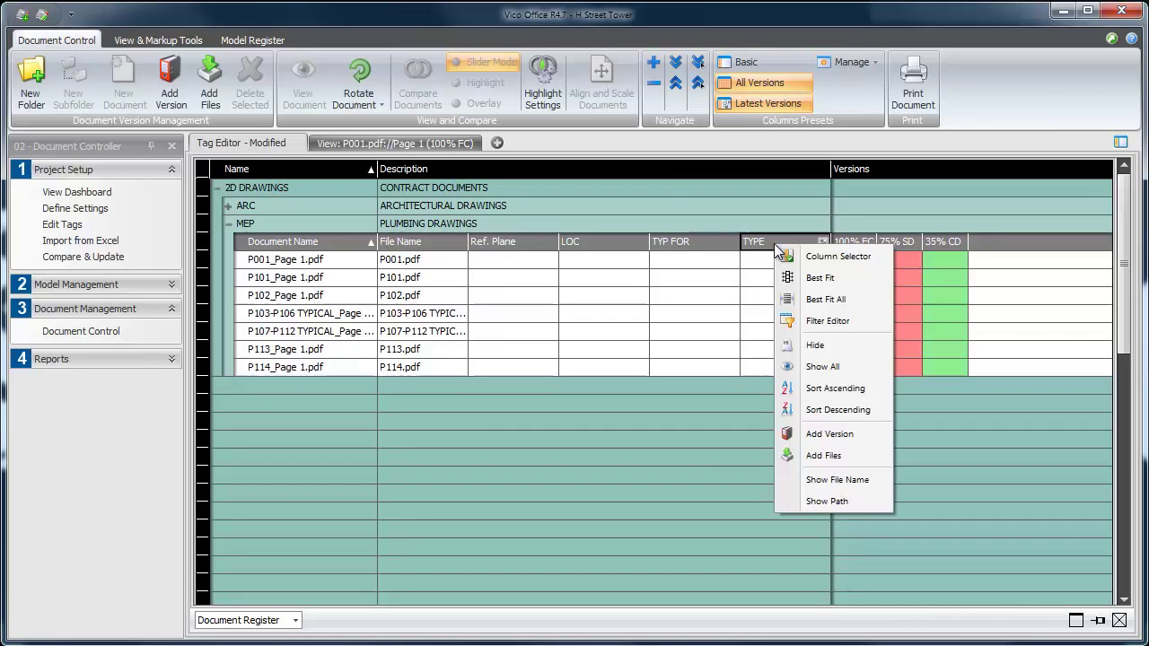
left_click(810, 255)
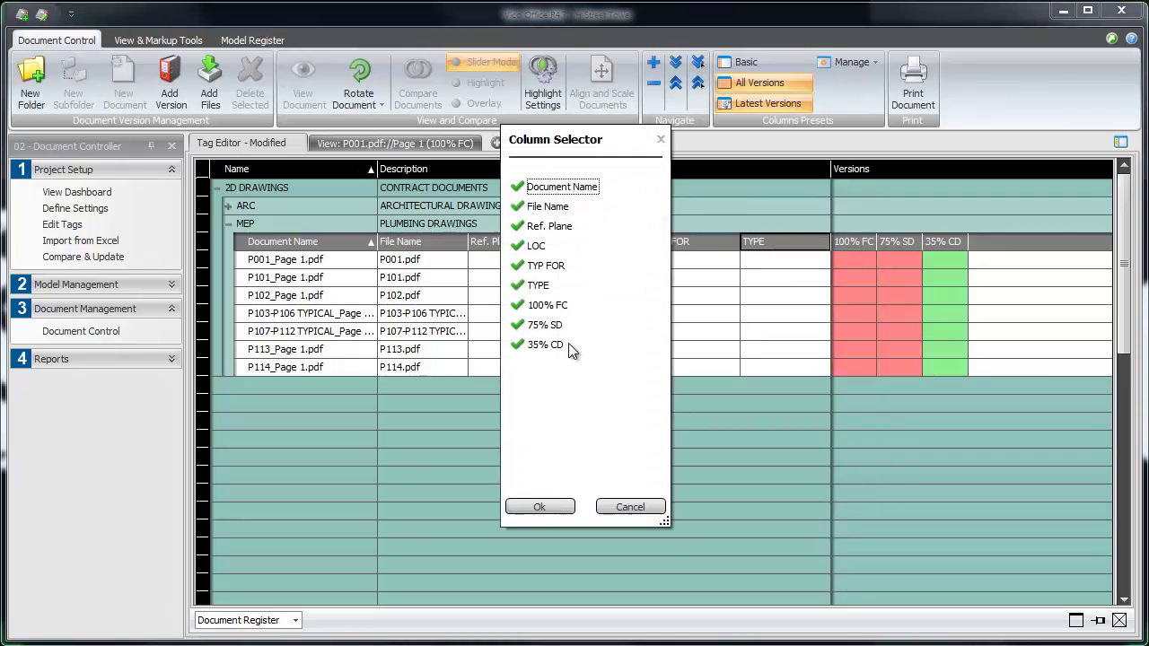
left_click(537, 285)
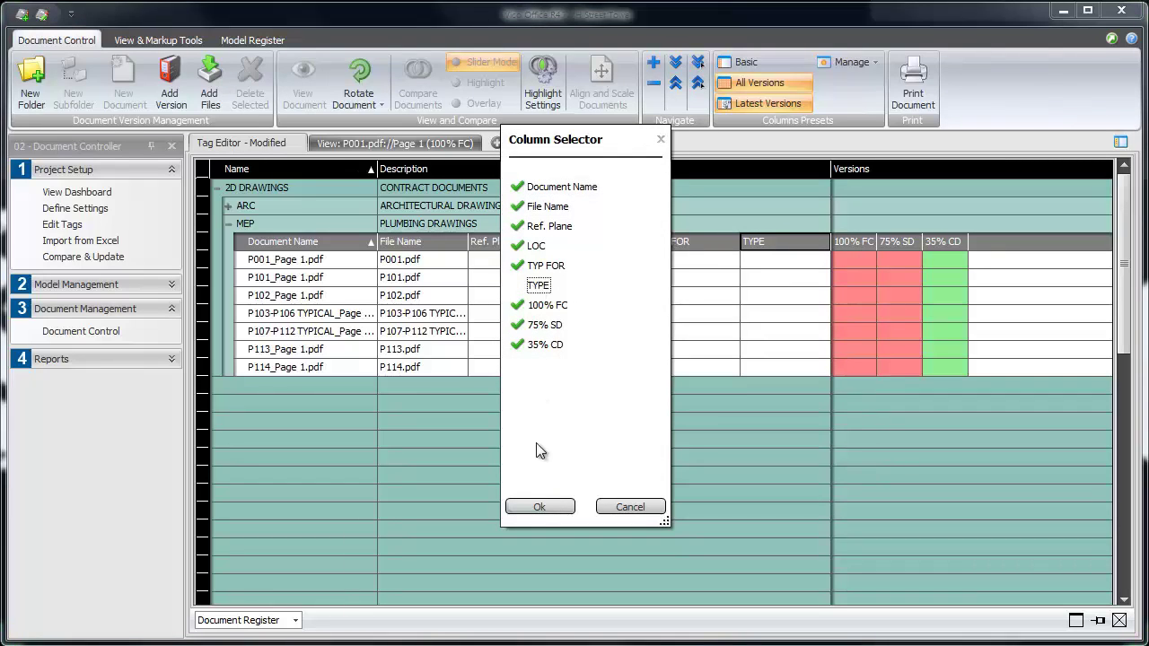
left_click(539, 506)
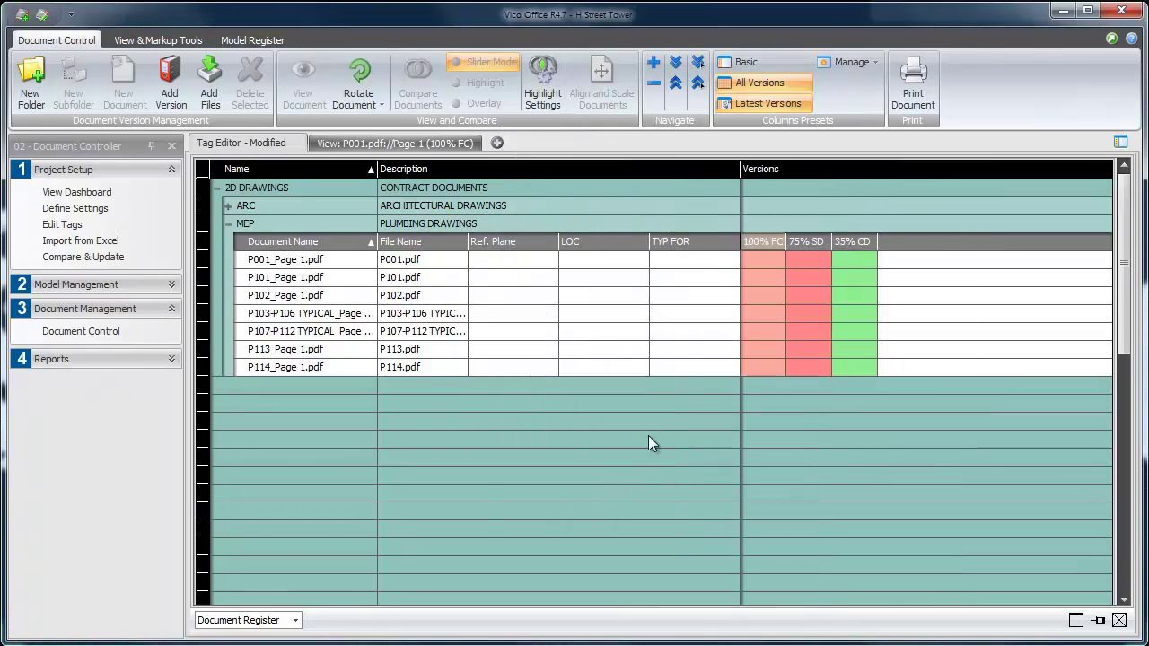
- Open the 35% CD version of P001 in a new viewset and zoom in on its drawing name and number
left_click(765, 258)
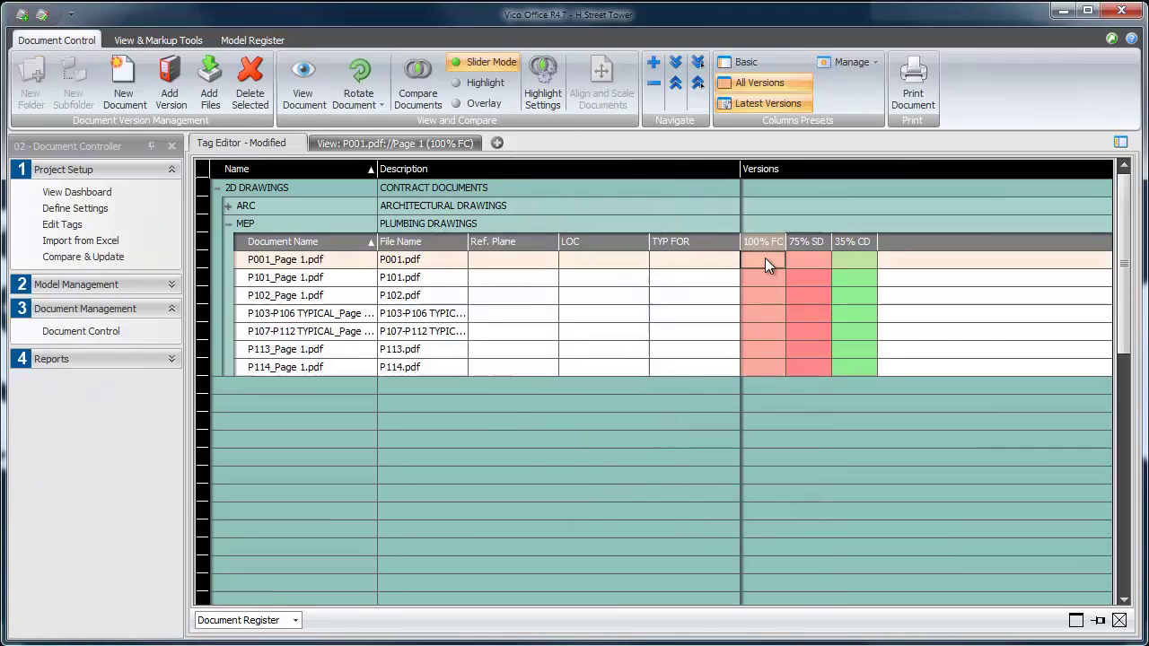
left_click(849, 259)
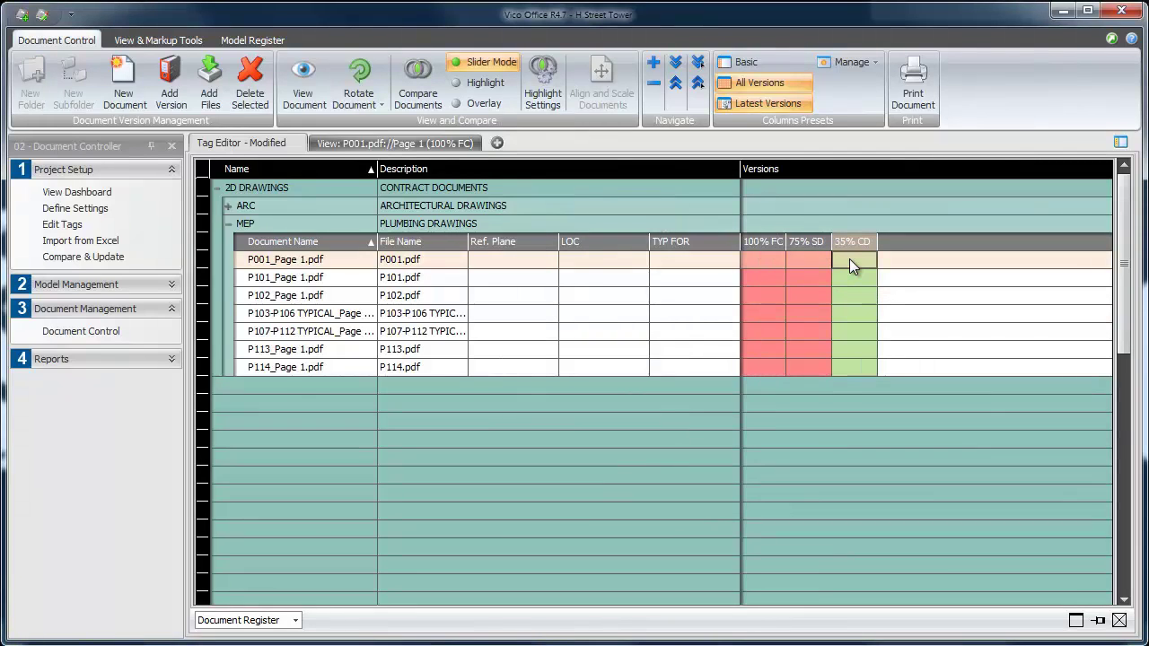
right_click(849, 259)
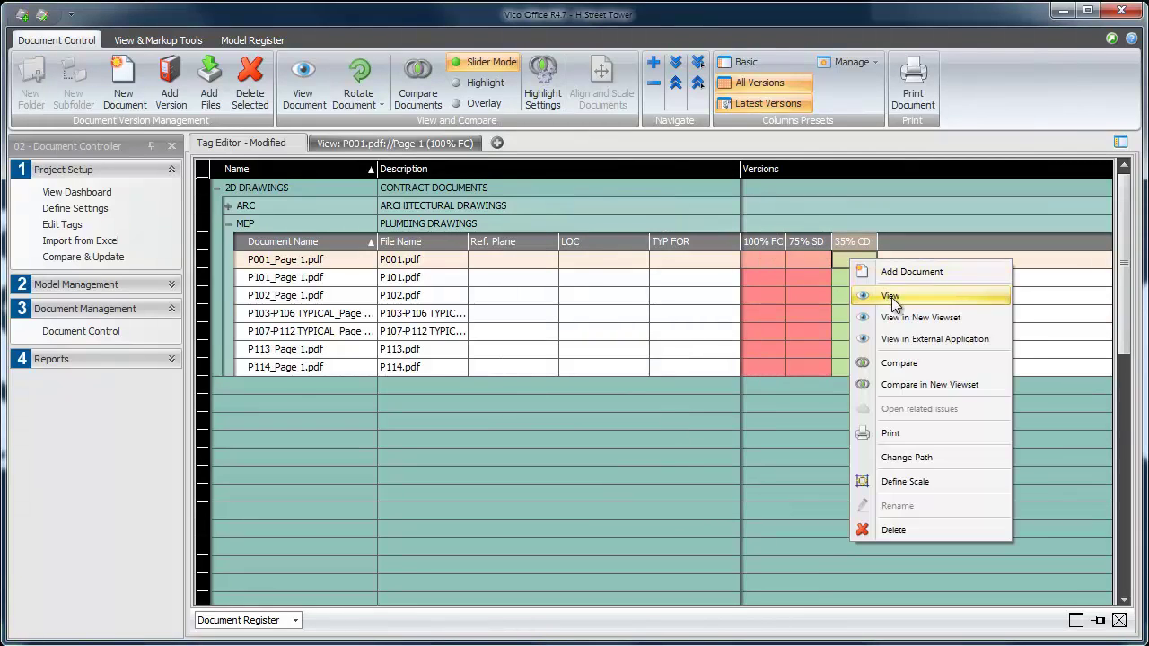
left_click(914, 319)
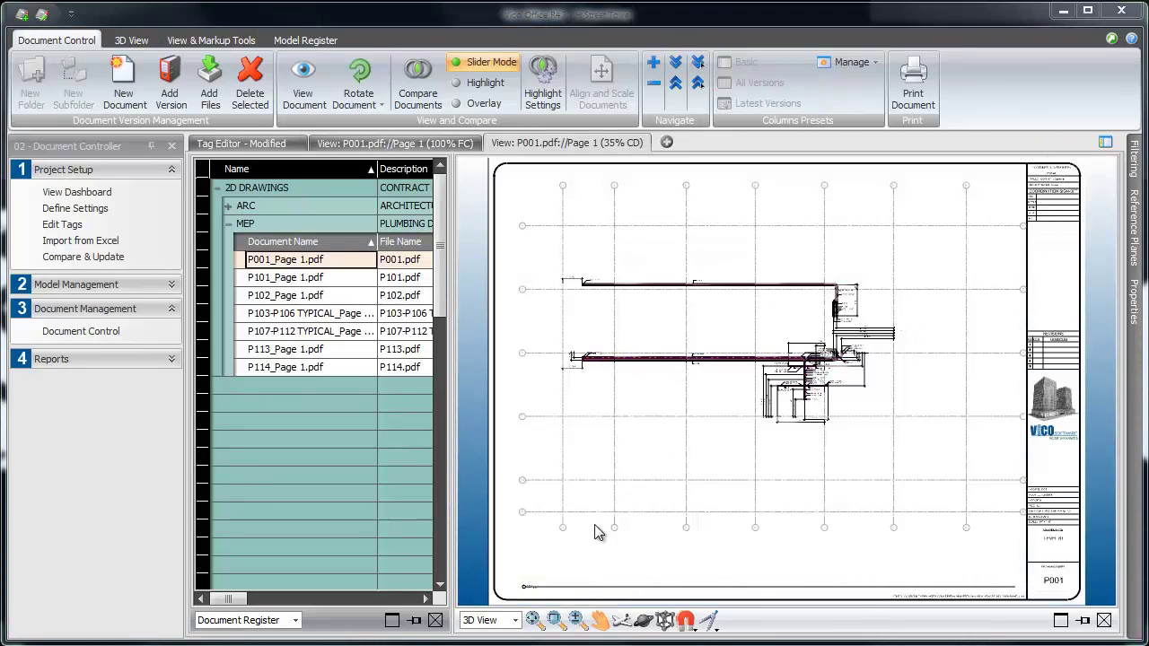
left_click(566, 619)
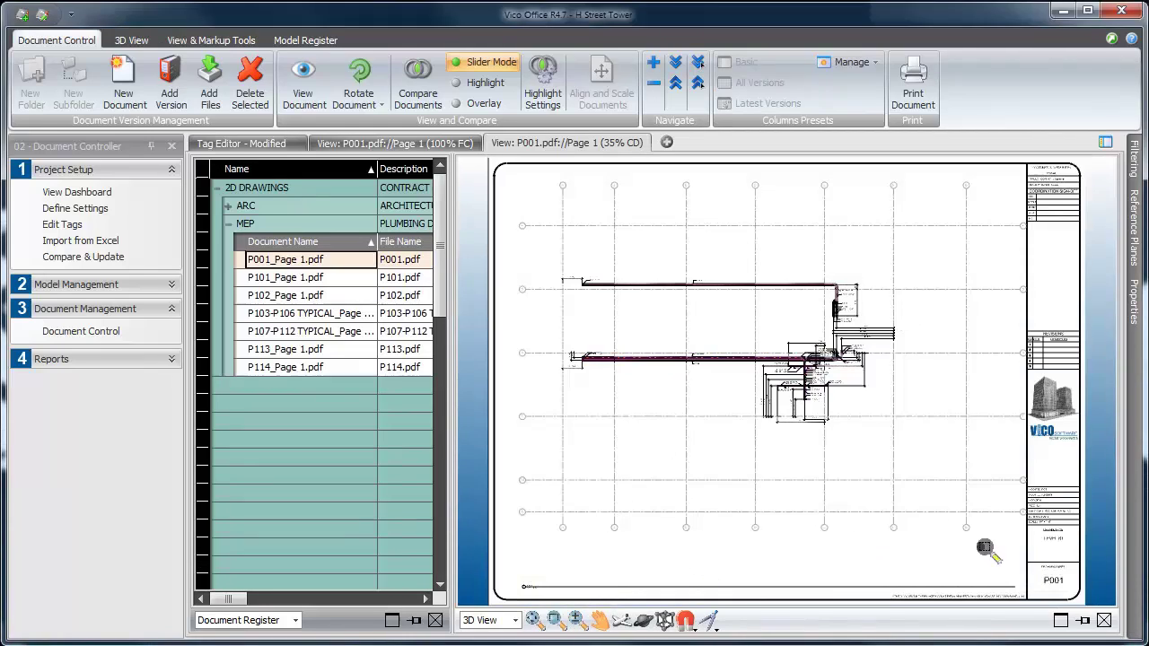
left_click_drag(1004, 590, 1087, 471)
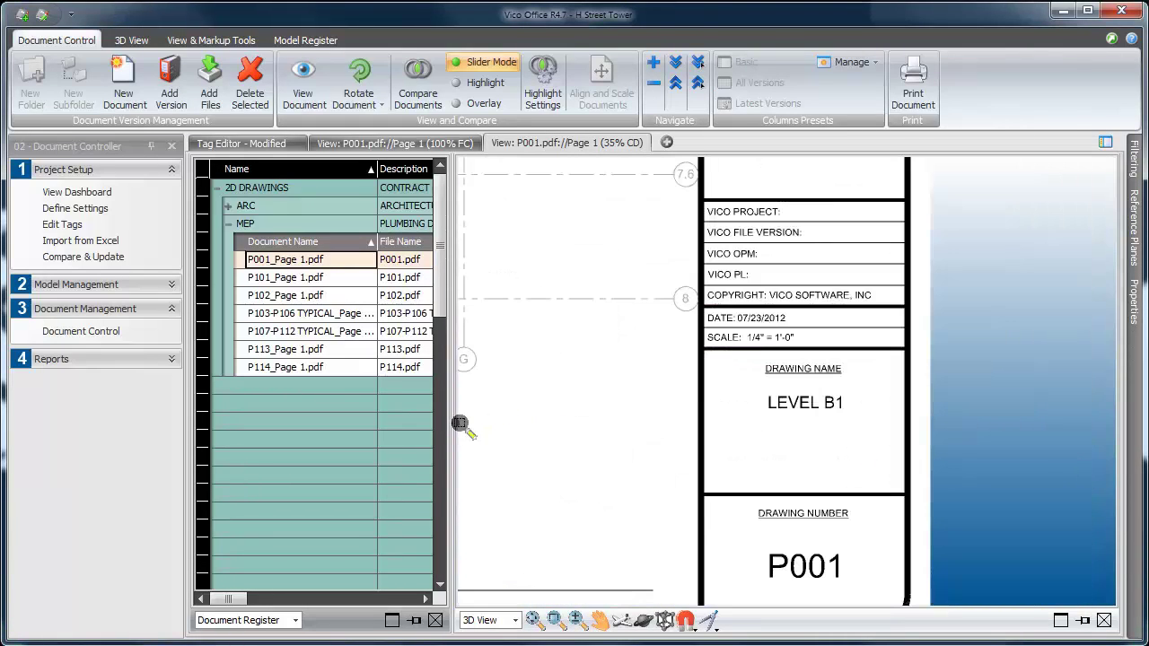
- Widen the register beside the drawing and set the LOC value of P001 to B1
left_click_drag(452, 424, 572, 427)
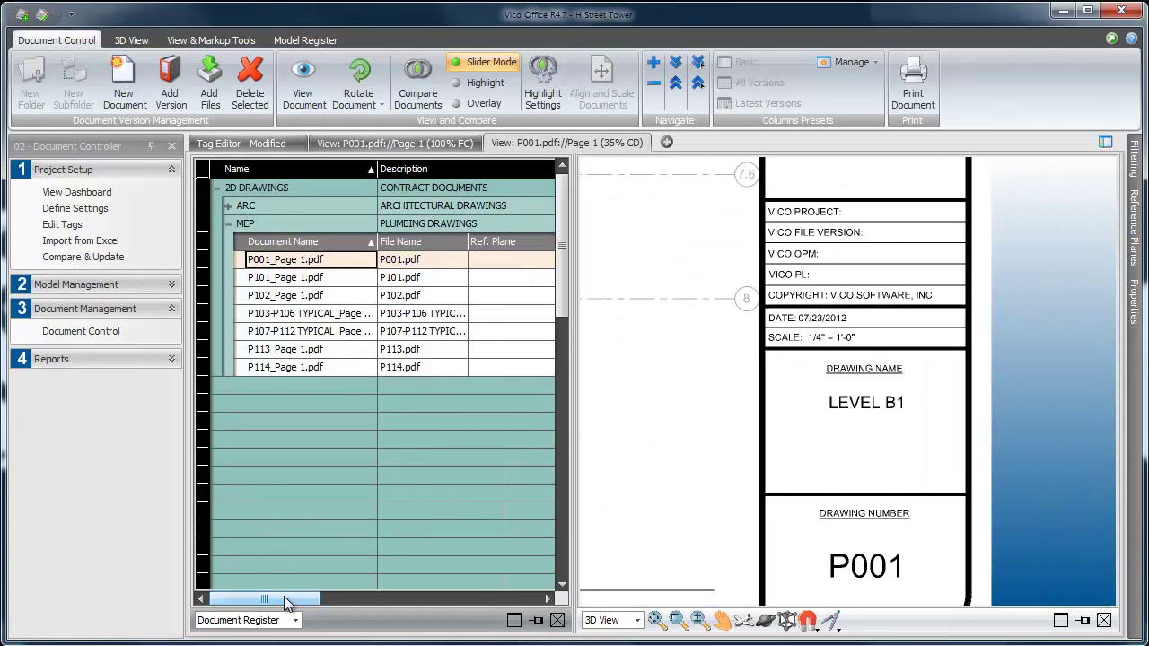
left_click_drag(288, 599, 379, 600)
left_click(416, 263)
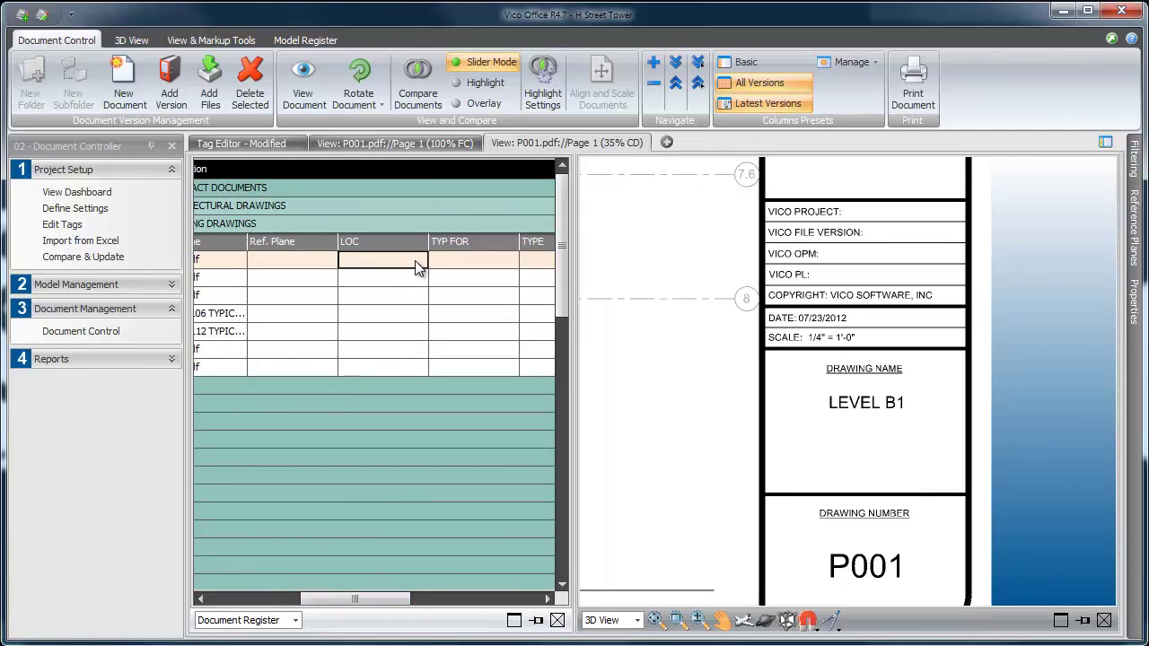
left_click(418, 262)
left_click(382, 306)
- View the title block of P101 and set that document's LOC value to 1st
left_click(302, 280)
right_click(302, 280)
left_click(343, 318)
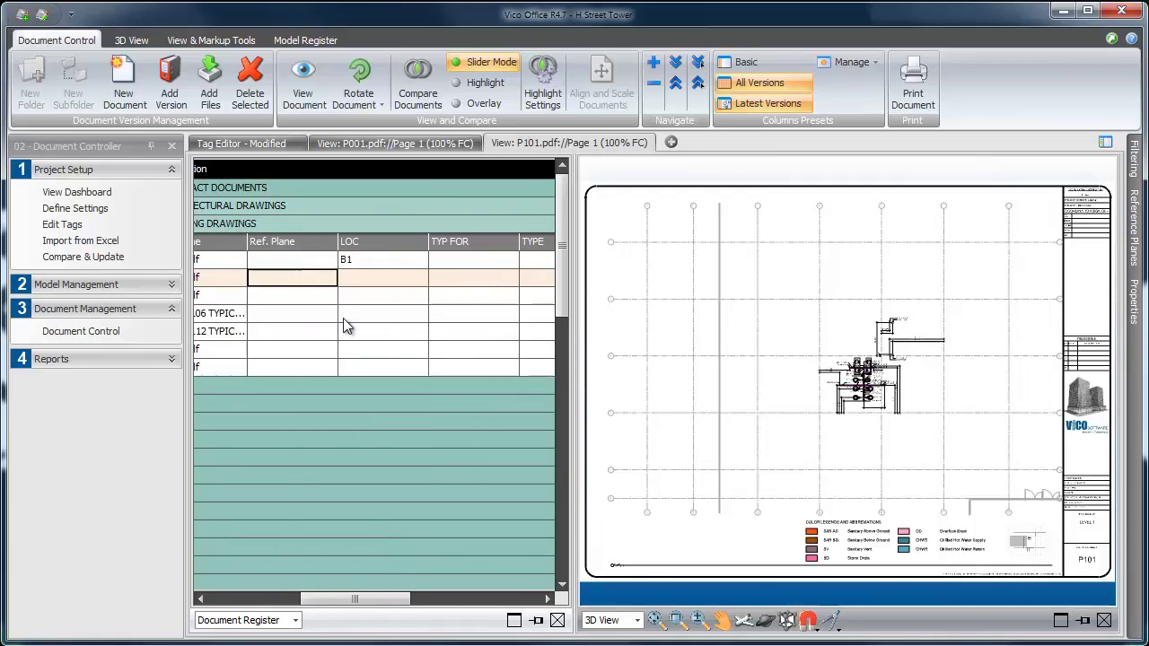
left_click(677, 619)
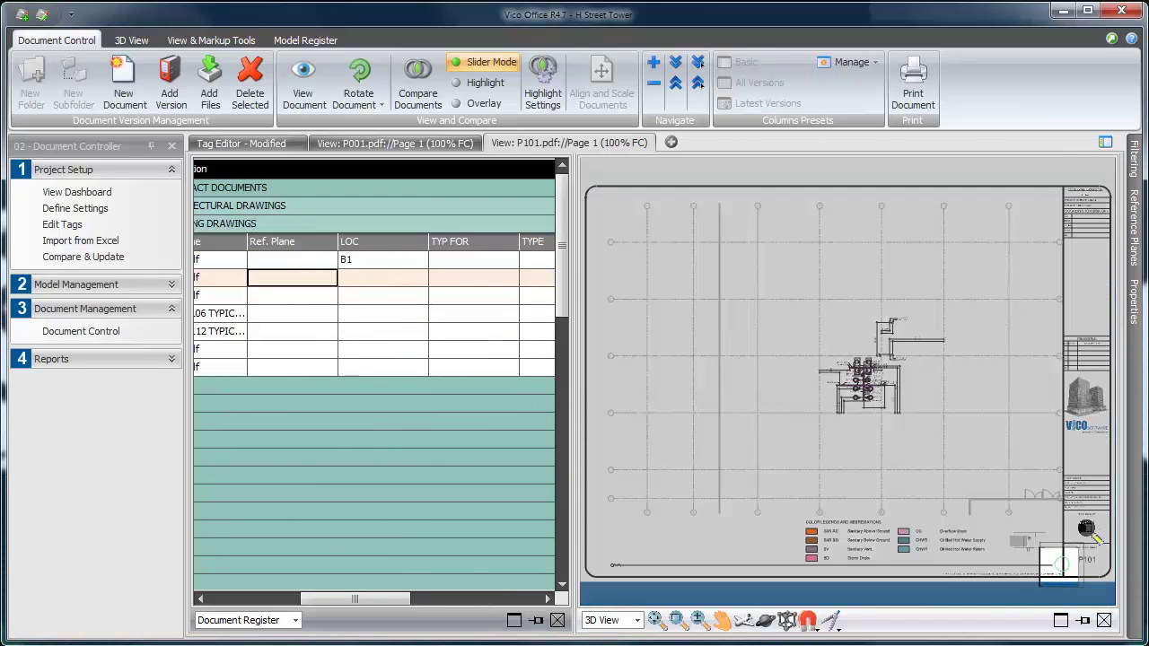
mouse_move(1041, 494)
left_mouse_down()
mouse_move(1097, 539)
mouse_move(1113, 582)
left_mouse_up()
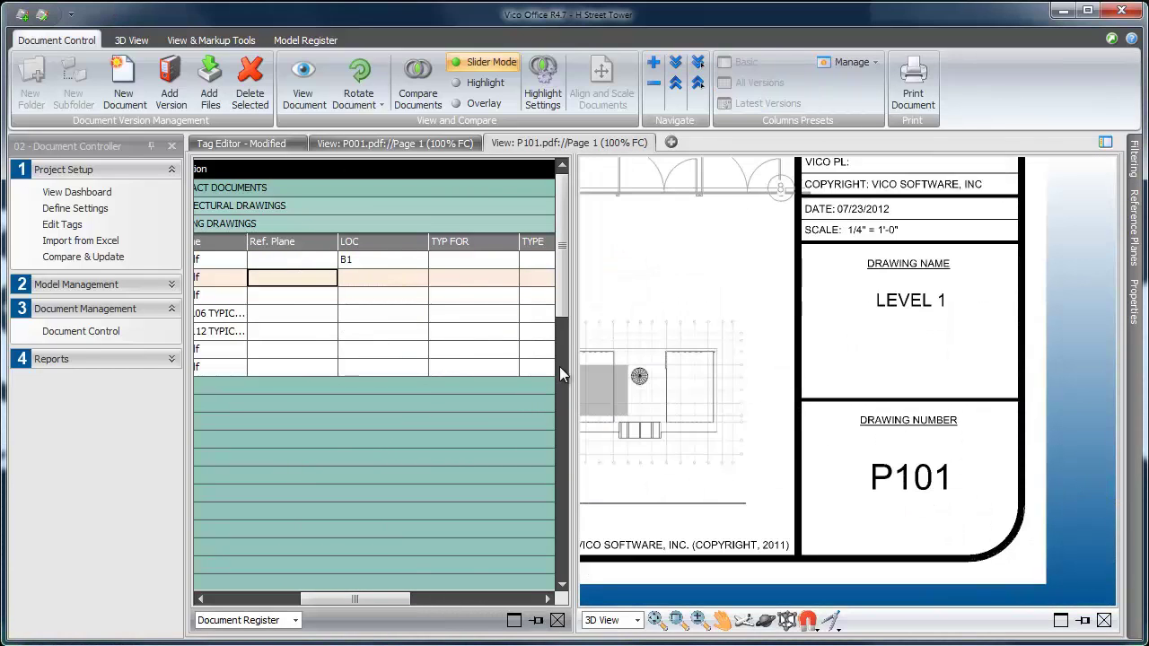
left_click(377, 280)
left_click(421, 277)
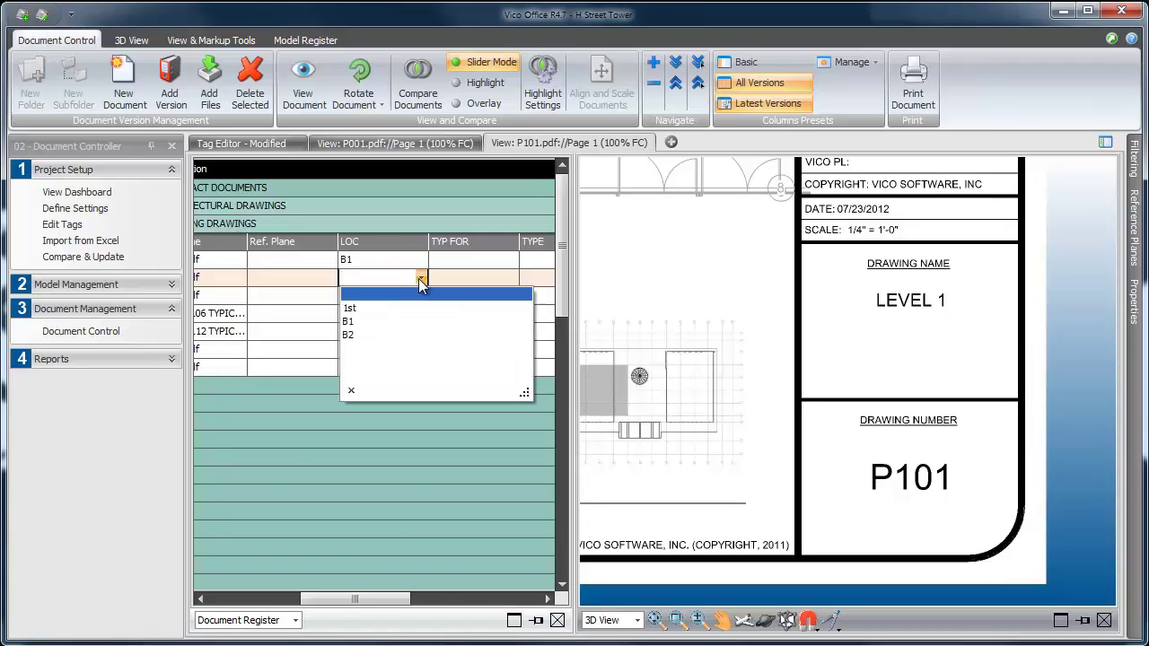
left_click(379, 308)
- View the title block of P102 and enter 2nd as a new LOC value for that document
left_click(303, 297)
right_click(301, 296)
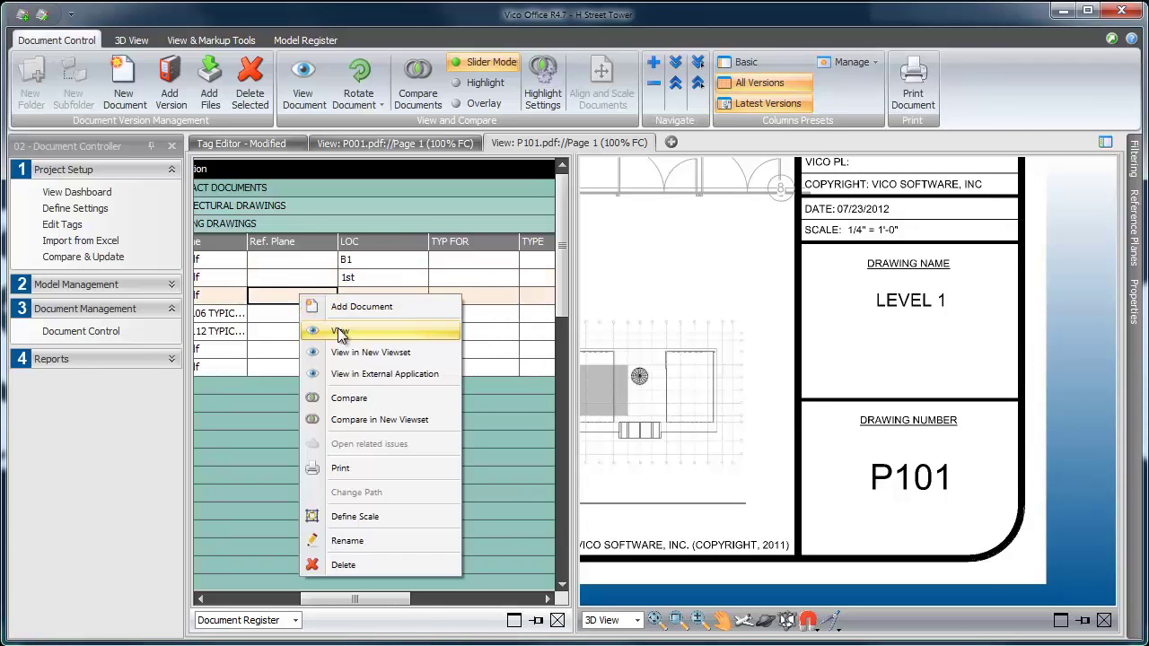
left_click(341, 332)
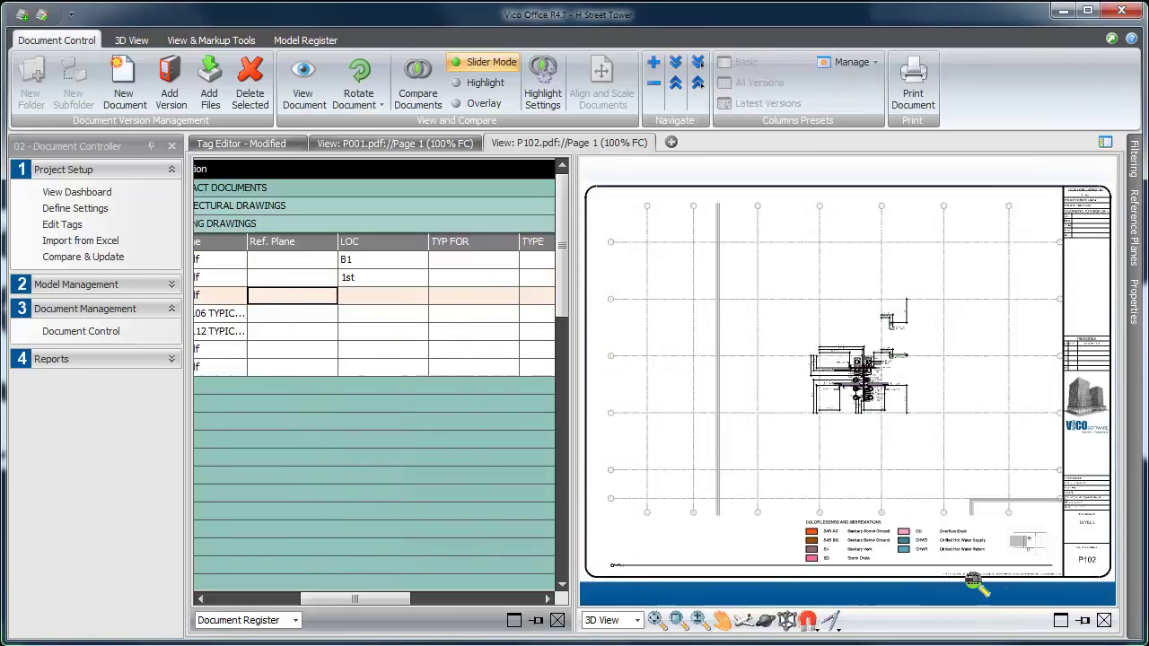
mouse_move(974, 581)
left_mouse_down()
mouse_move(1046, 573)
mouse_move(1107, 472)
left_mouse_up()
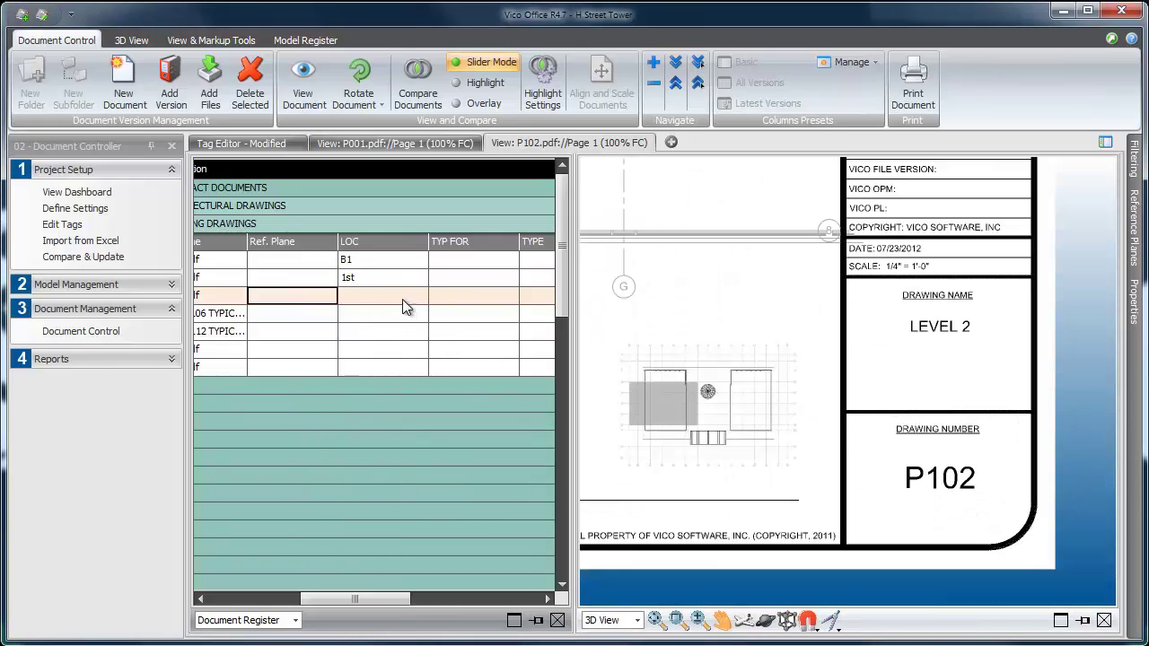
left_click(406, 300)
left_click(421, 297)
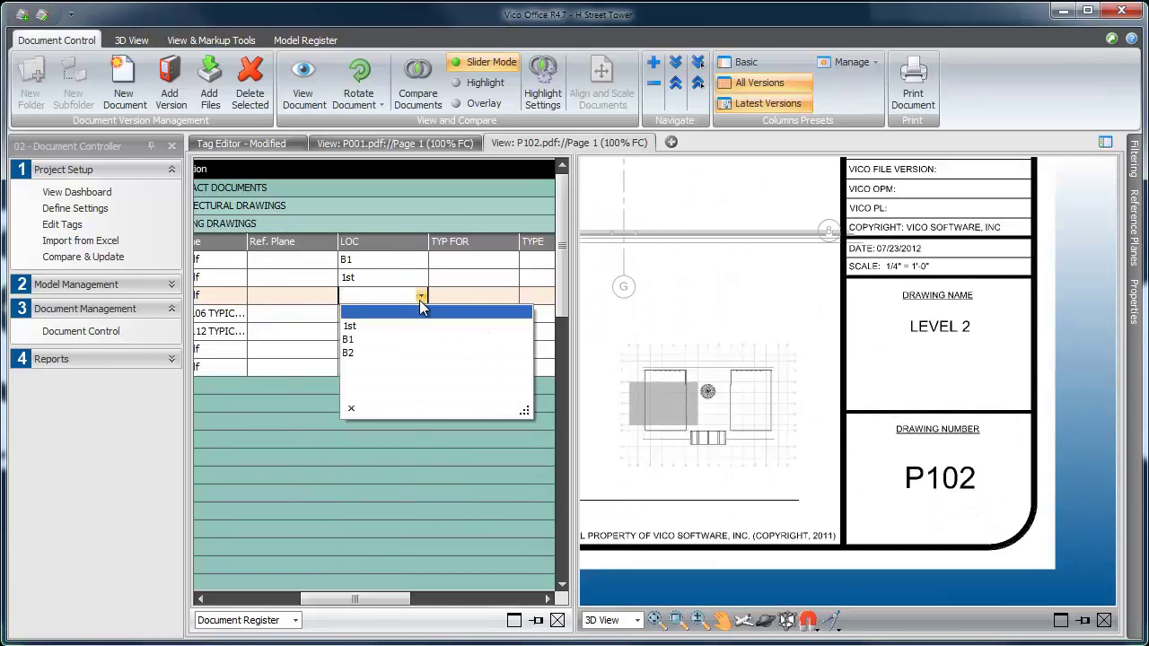
type("2nd")
key("Return")
left_click(410, 316)
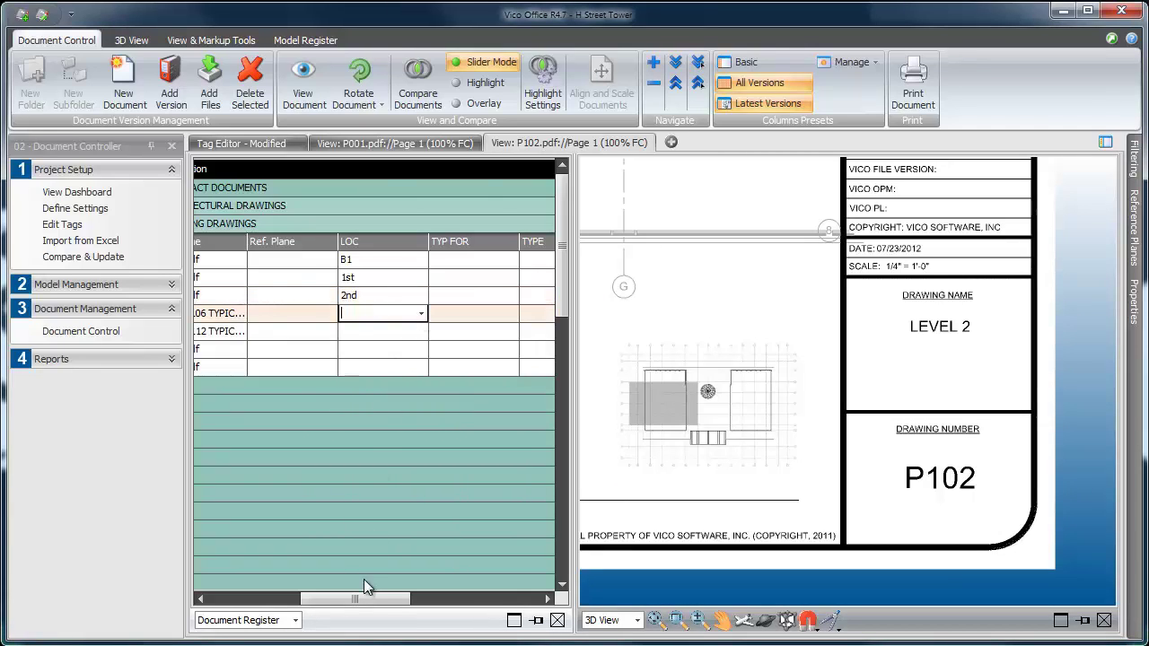
- Expand the ARC folder in the register and hide the Ref. Plane and File Name columns
left_click_drag(366, 588, 277, 597)
left_click(227, 224)
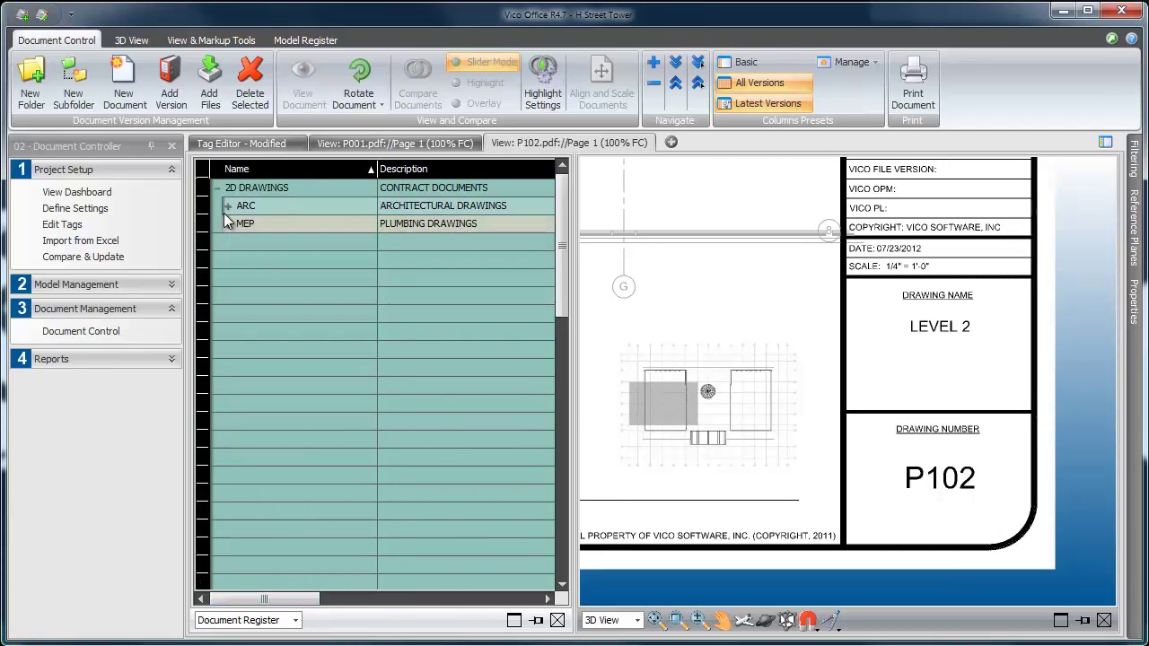
left_click(228, 206)
left_click(494, 244)
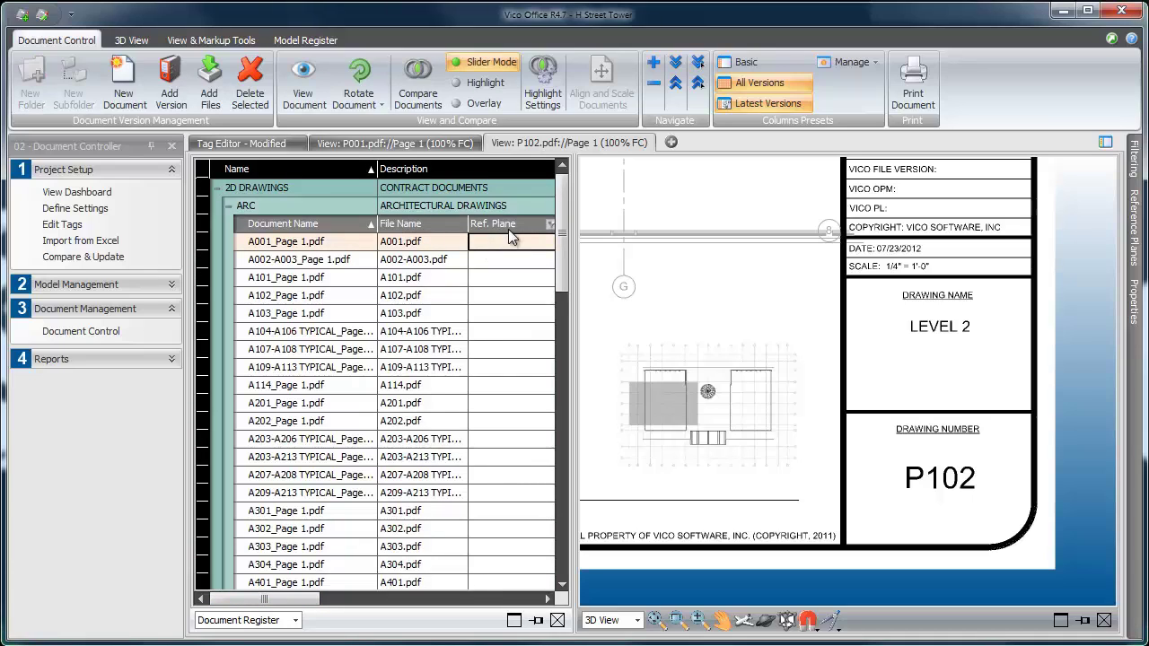
right_click(518, 225)
left_click(583, 232)
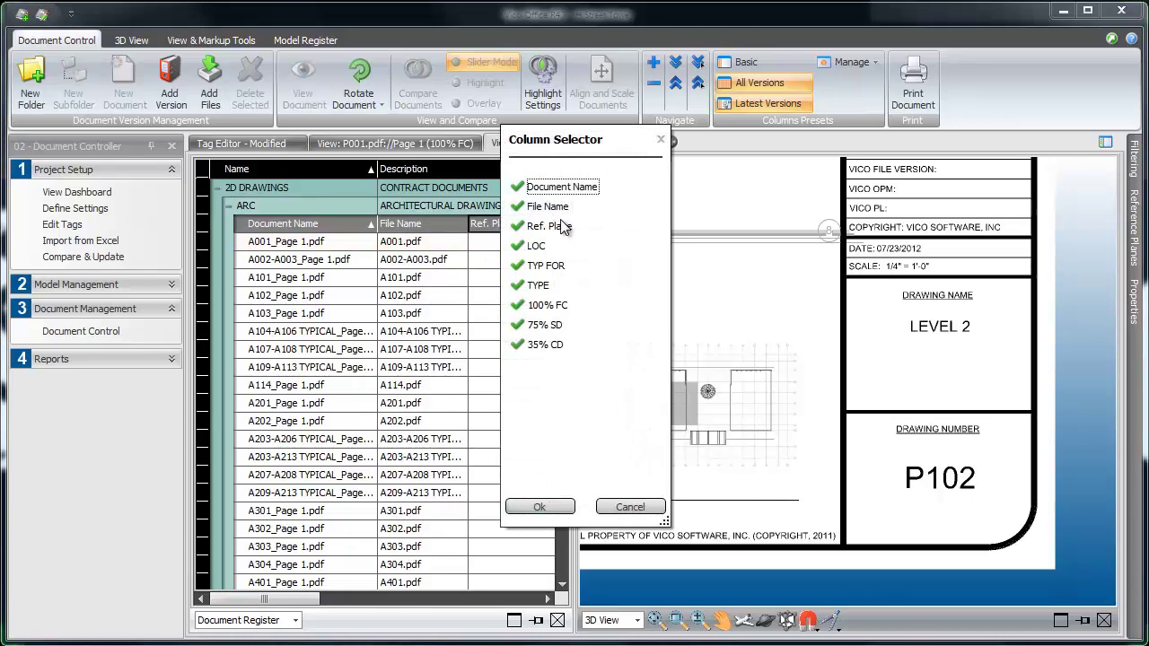
left_click(557, 228)
left_click(551, 208)
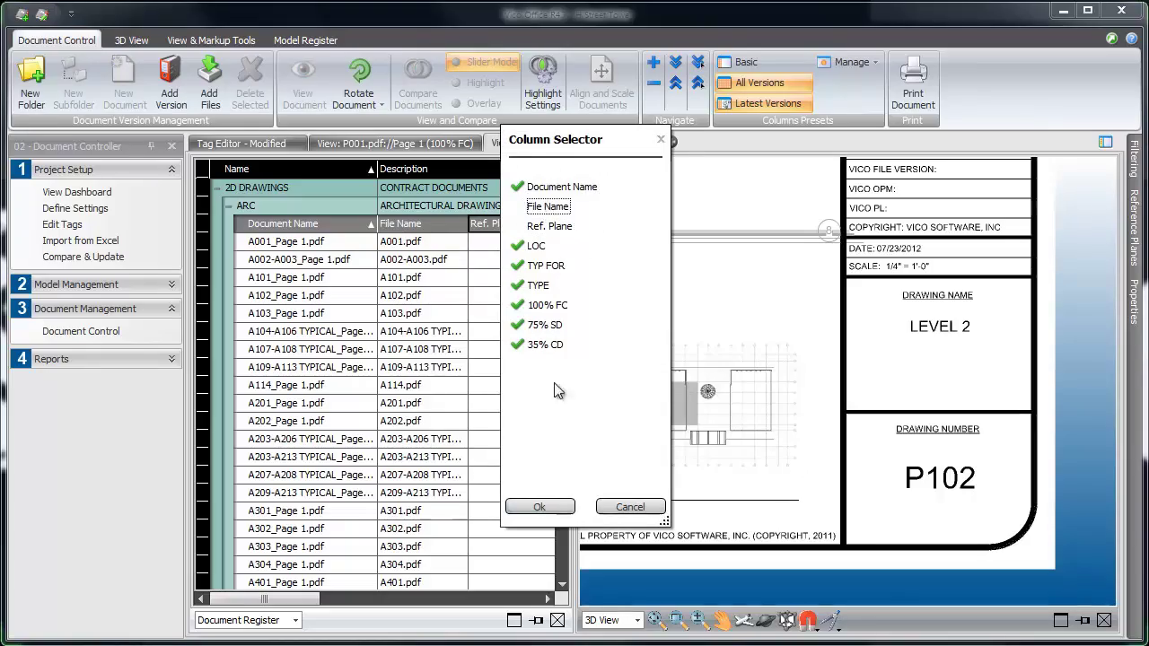
left_click(544, 506)
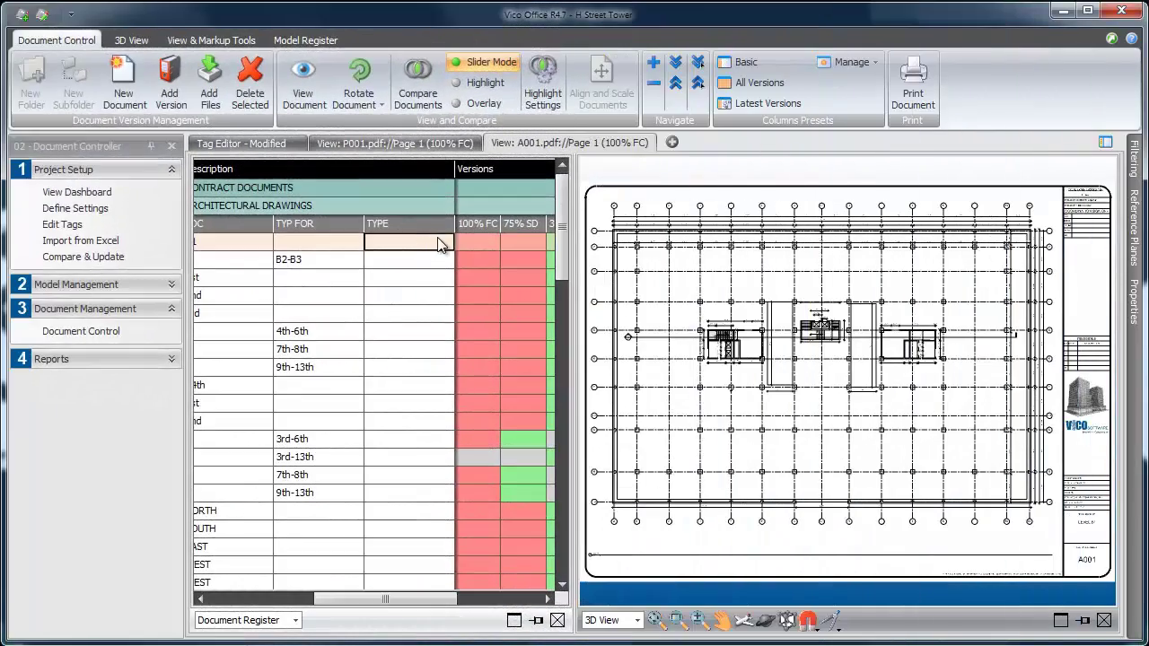
- Set the TYPE value of document A001 to Floor Plan
left_click(447, 247)
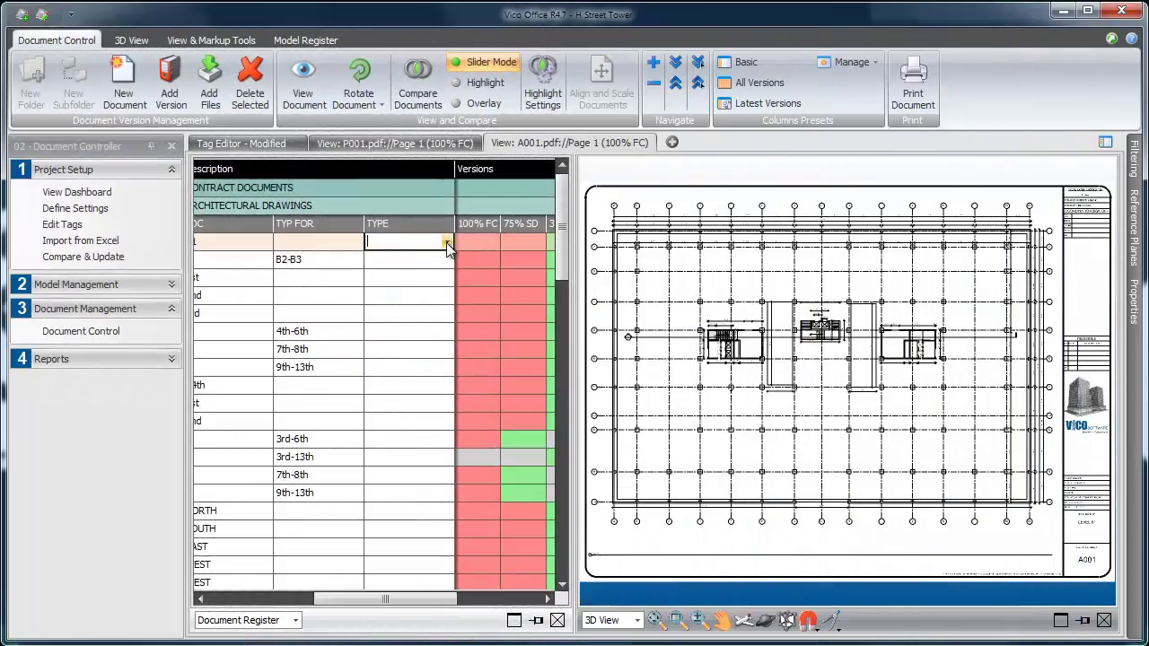
left_click(447, 244)
left_click(422, 287)
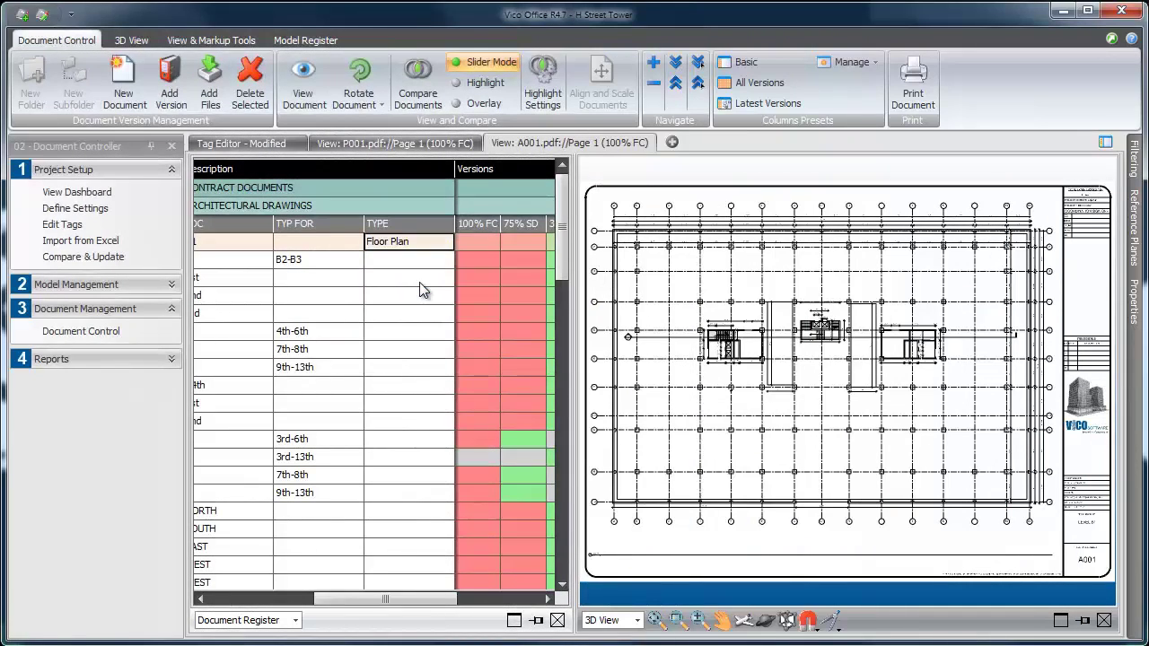
- View drawing A002-A003 and set that document's TYPE value to Floor Plan
left_click(400, 263)
right_click(400, 264)
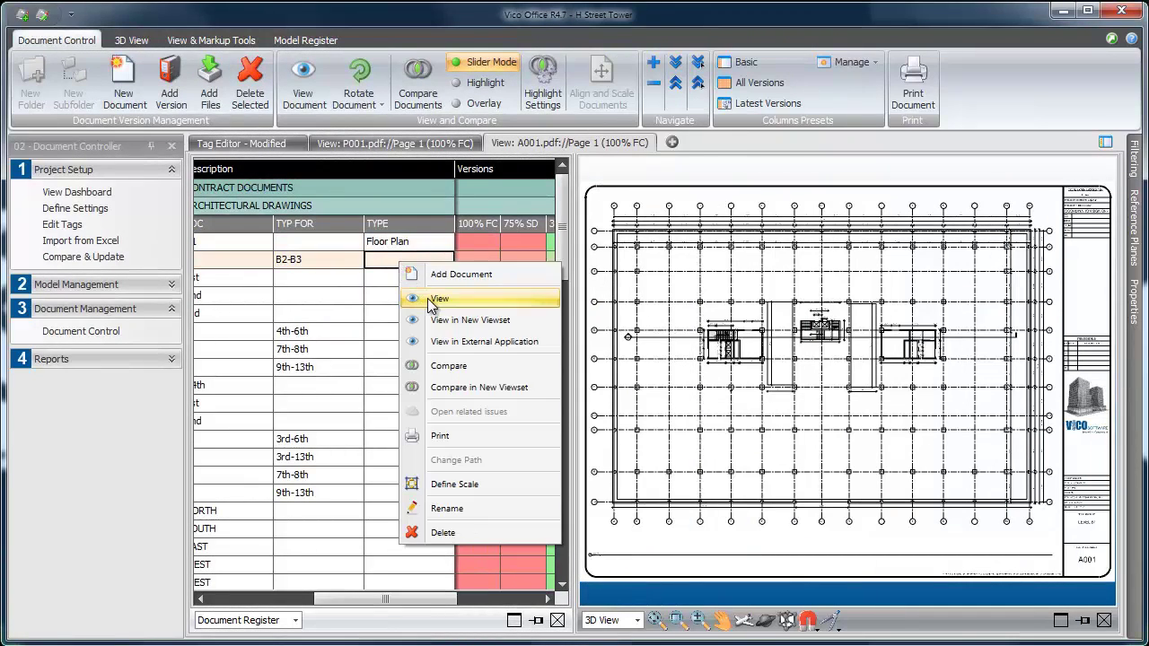
left_click(438, 299)
left_click(432, 263)
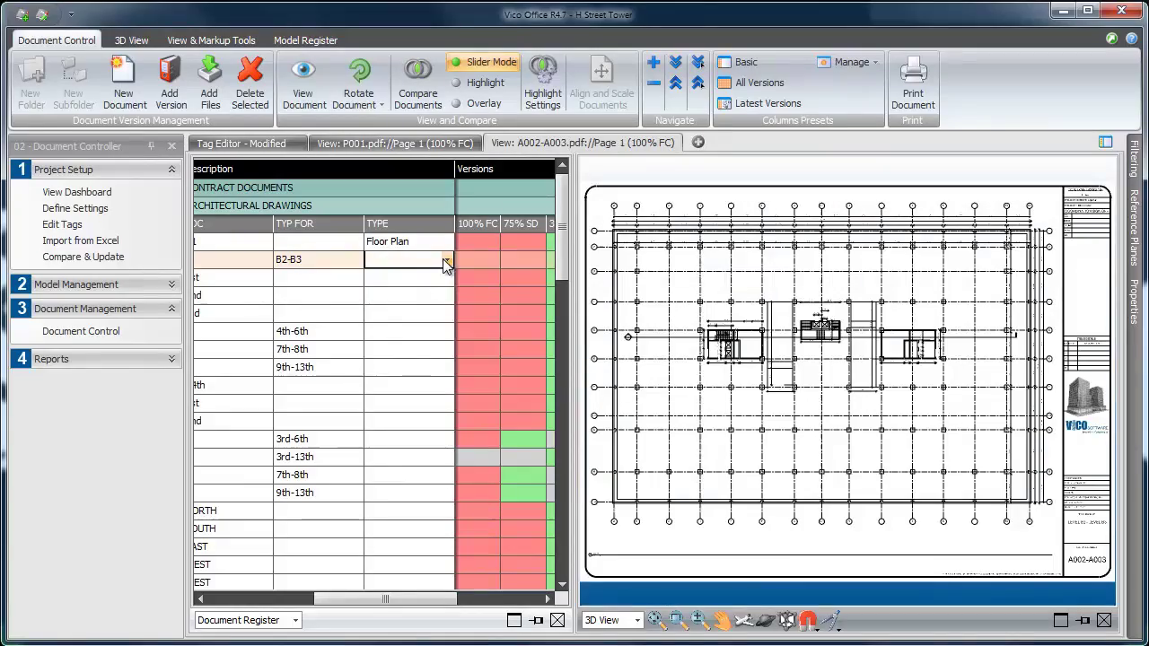
left_click(447, 263)
left_click(412, 303)
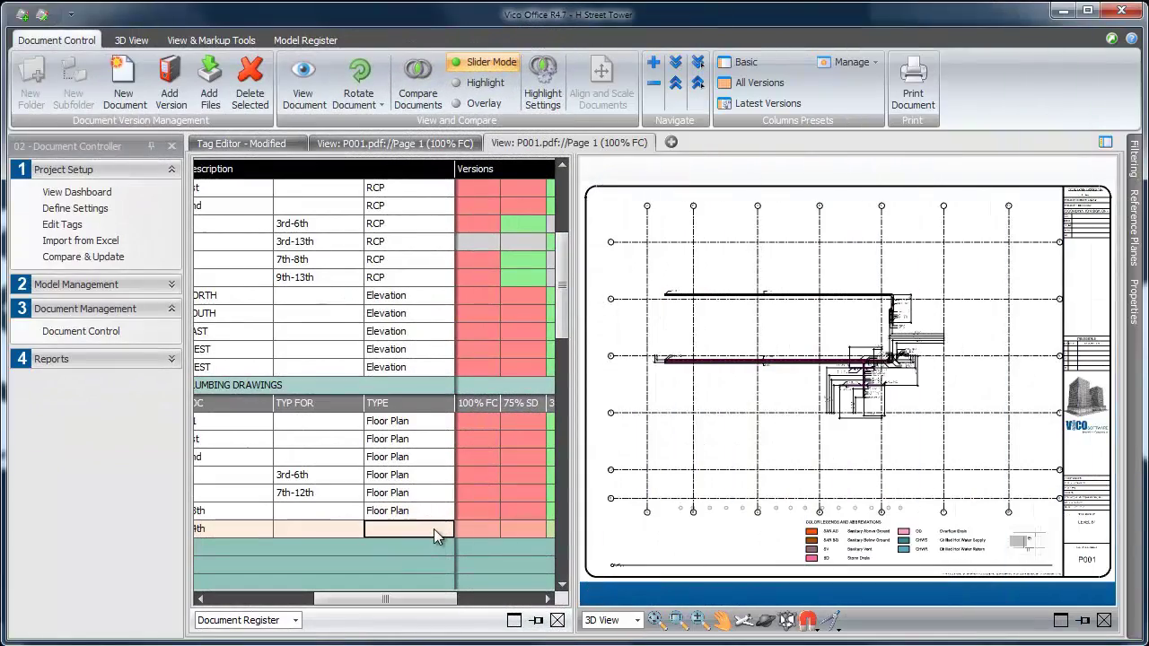
- Assign a TYPE value to the last document under PLUMBING DRAWINGS from the predefined tag values
left_click(434, 528)
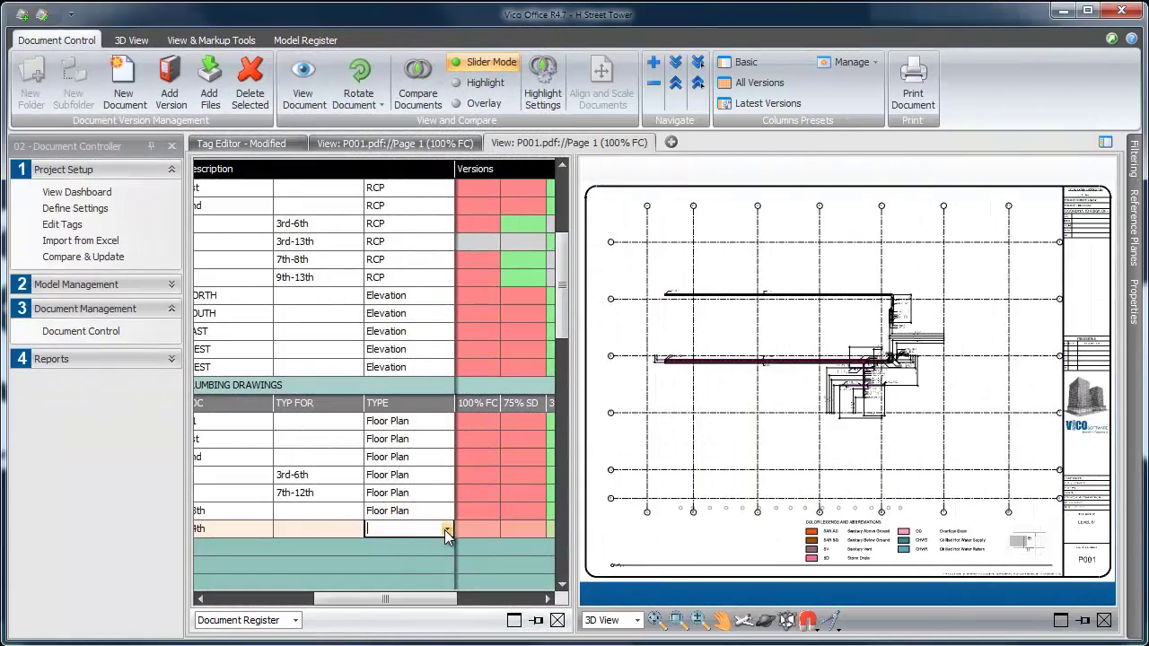
left_click(446, 529)
left_click(431, 581)
- Collapse the ARC and MEP folders in the register
left_click_drag(389, 607, 303, 607)
left_click_drag(559, 329, 559, 269)
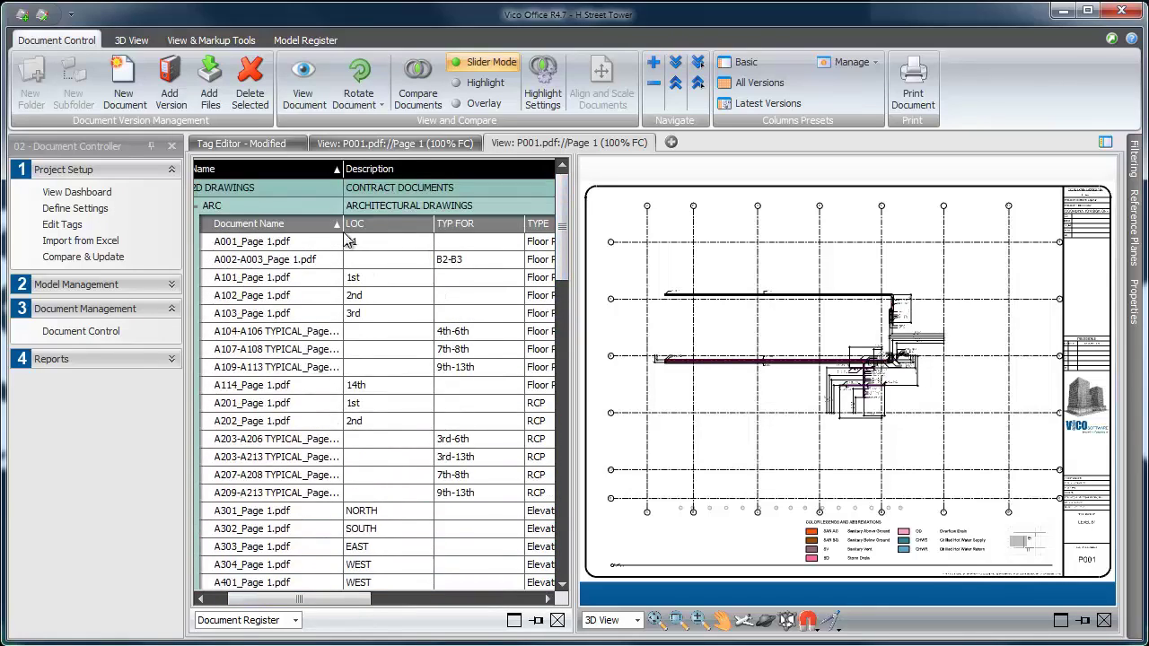
left_click(197, 207)
left_click(198, 223)
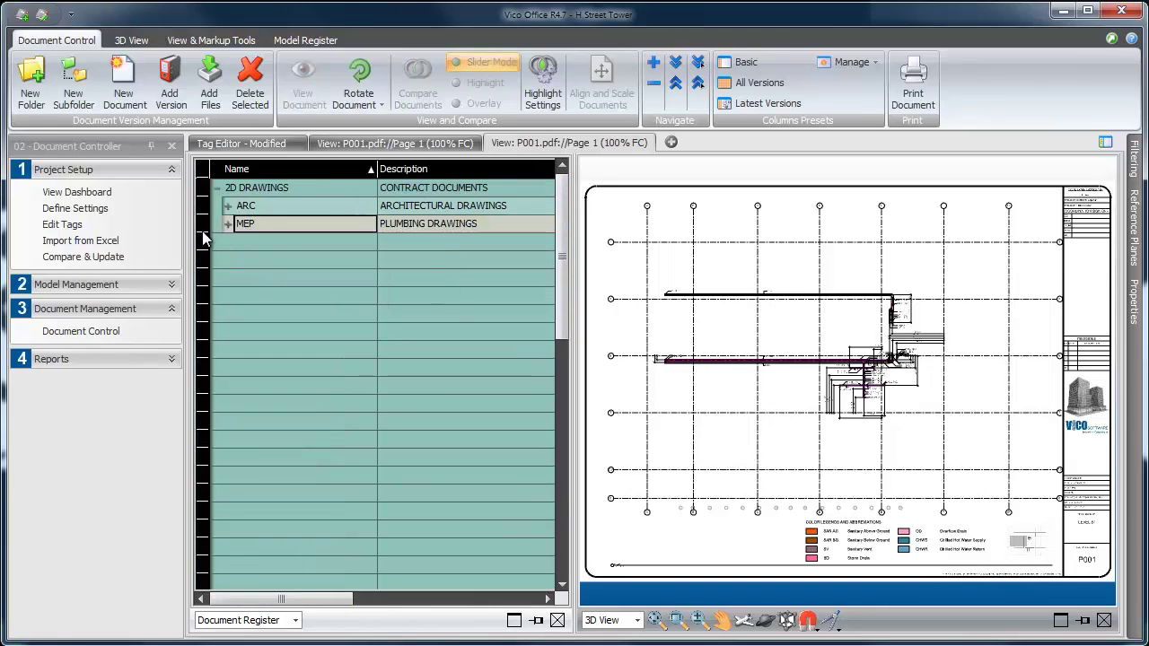
- Delete the mistaken value Whoops! from the LOC document tag and collapse the Document Tags category
left_click(78, 232)
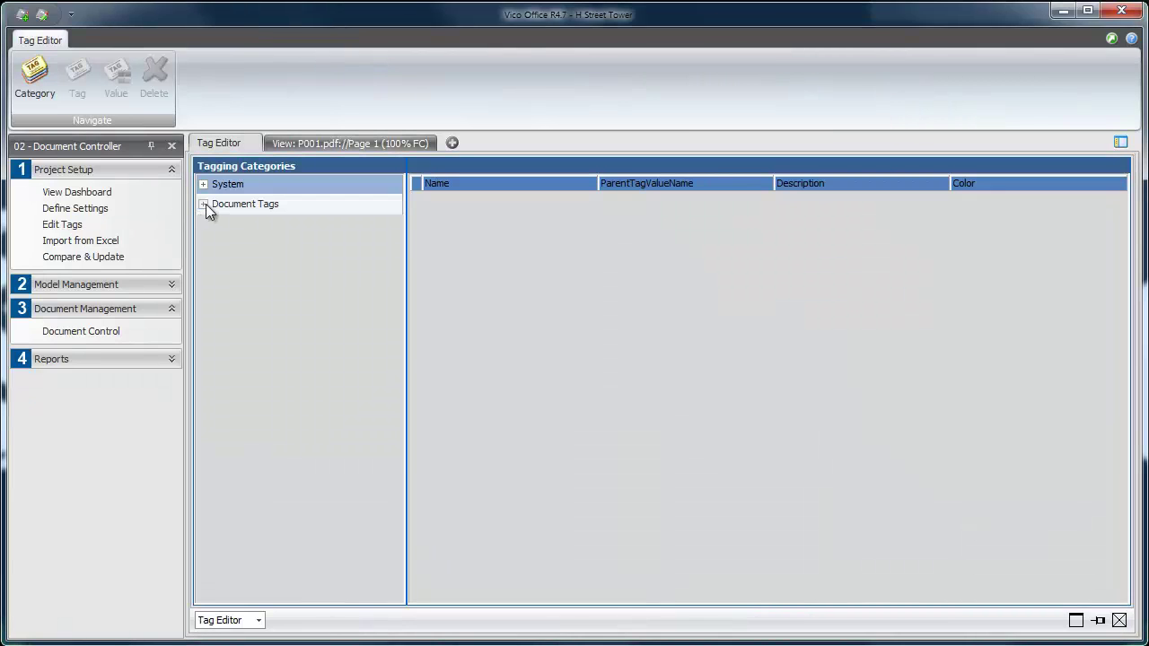
left_click(204, 205)
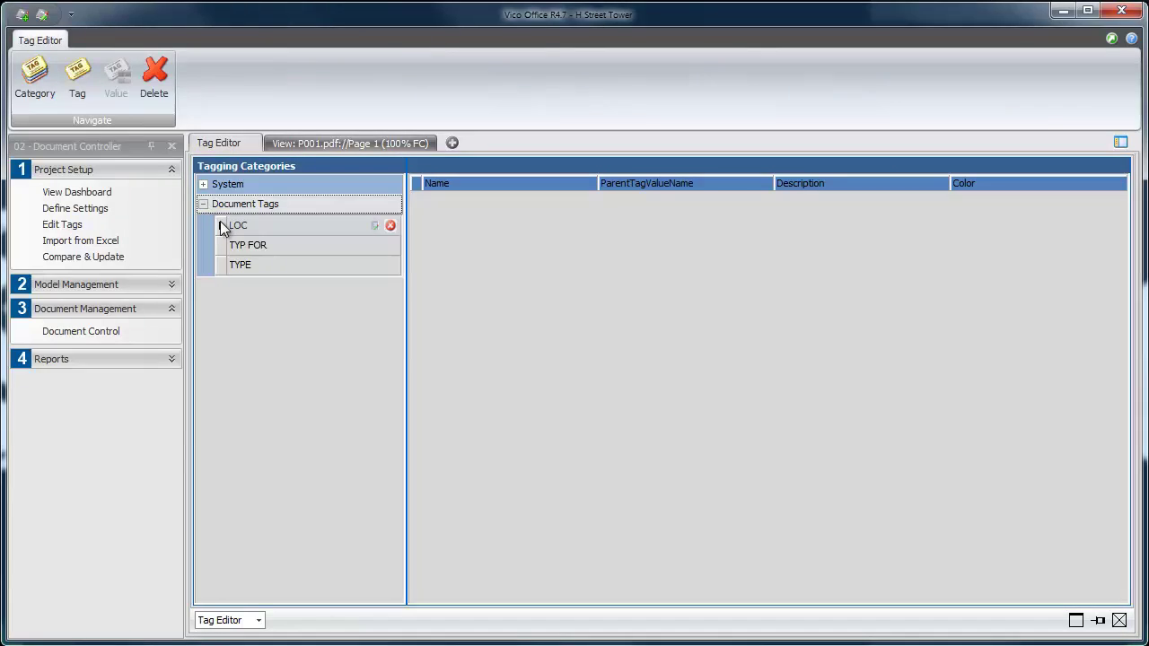
left_click(221, 229)
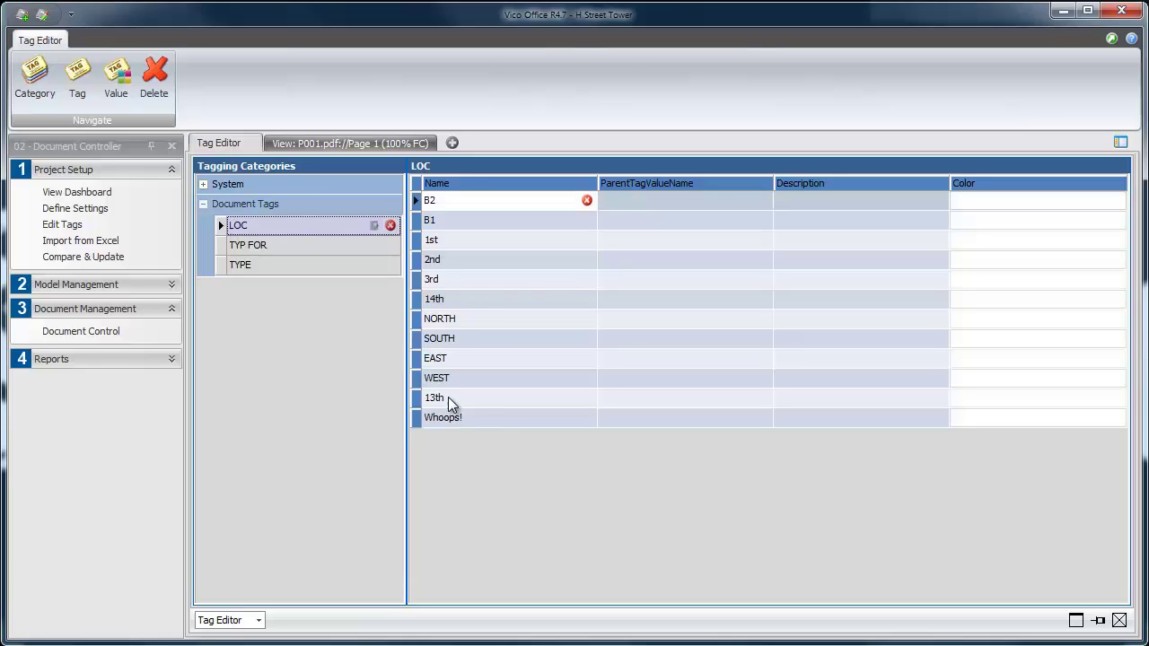
left_click(484, 419)
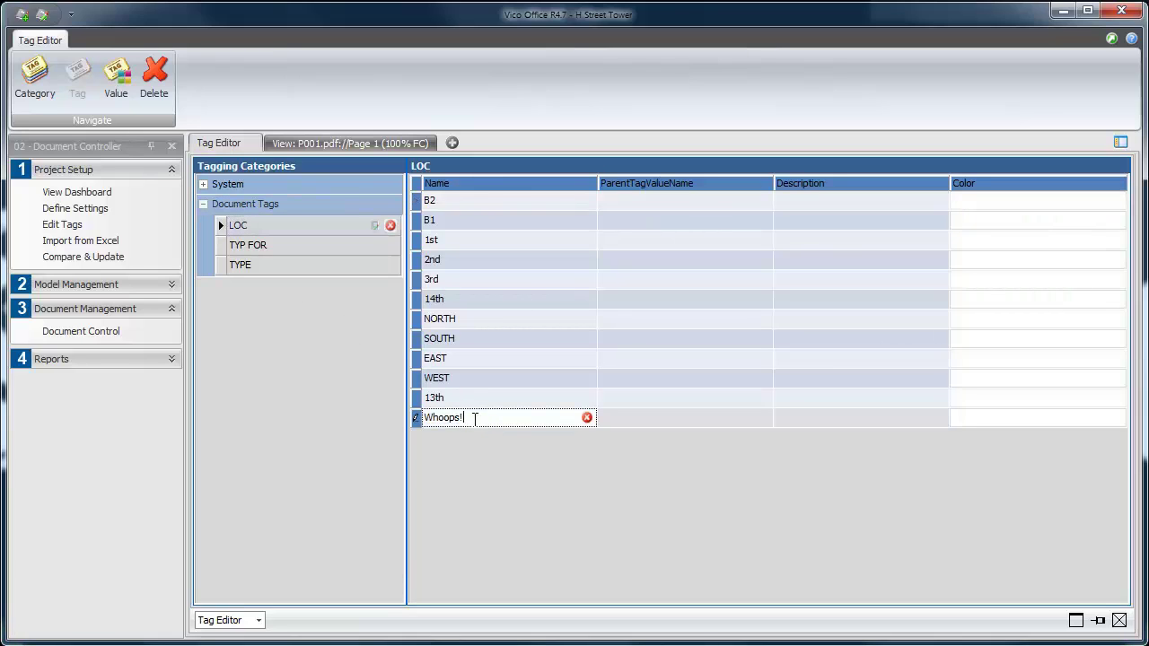
left_click_drag(474, 418, 413, 422)
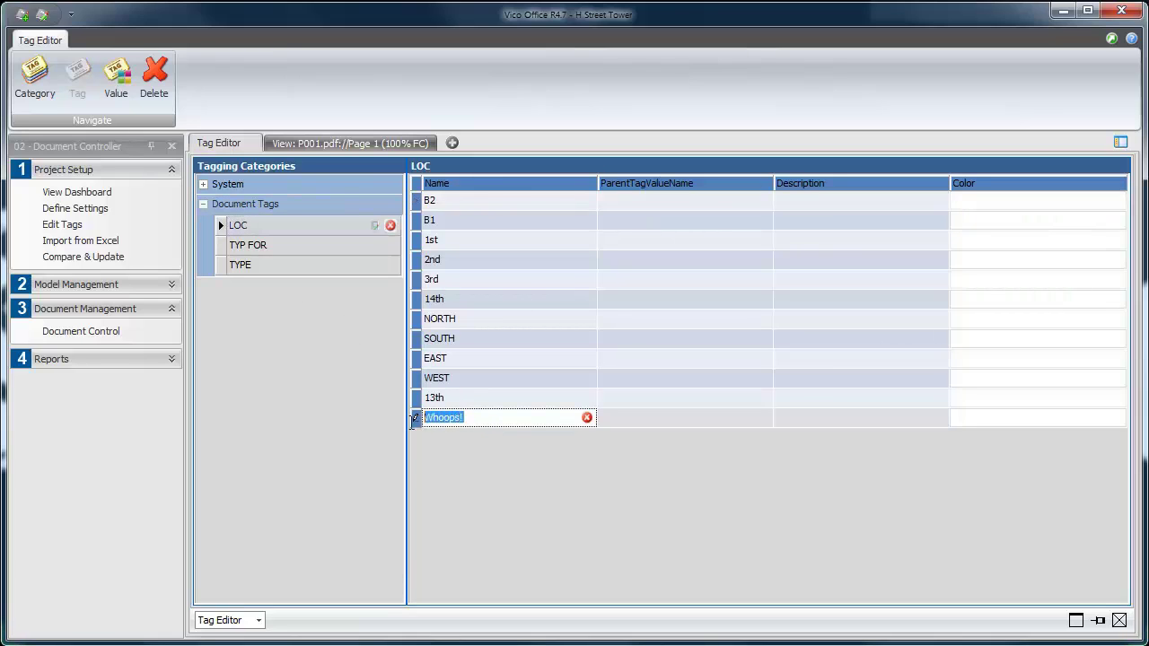
left_click(587, 417)
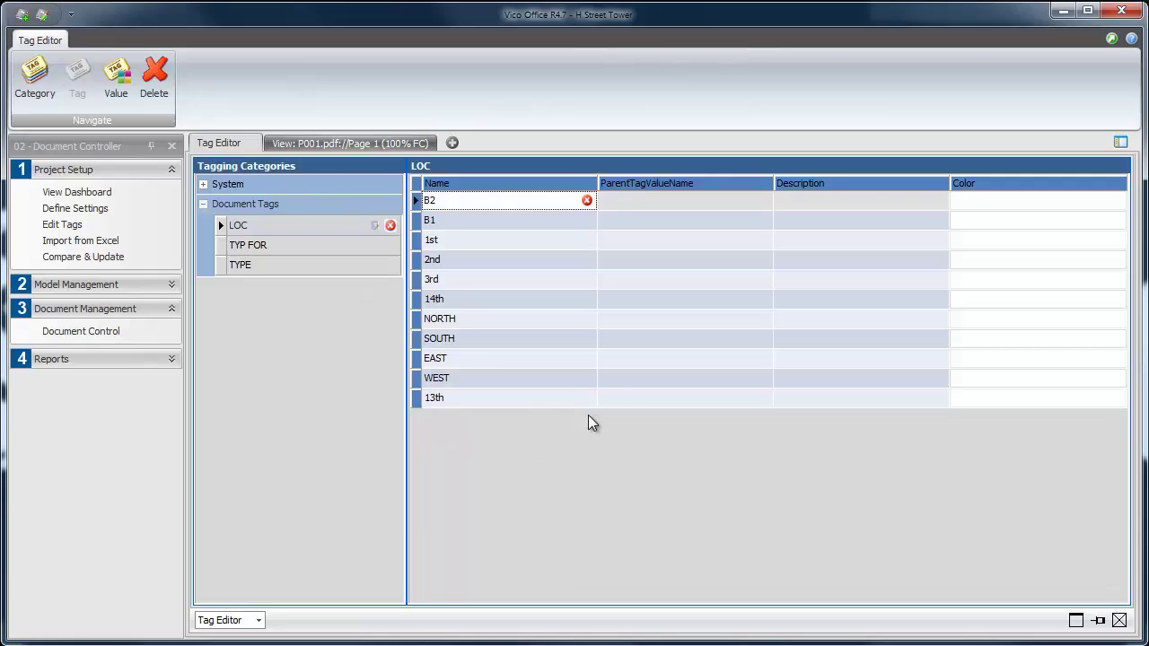
left_click(204, 204)
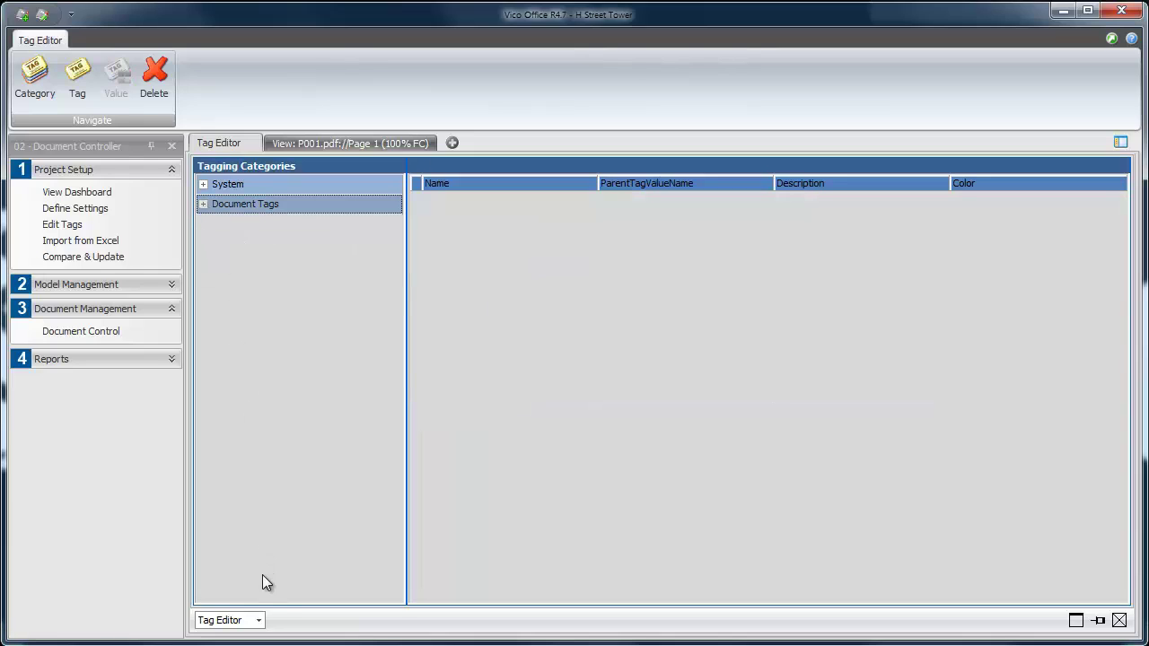
- Return to the Document Register and expand the ARC folder to show its drawings
left_click(259, 620)
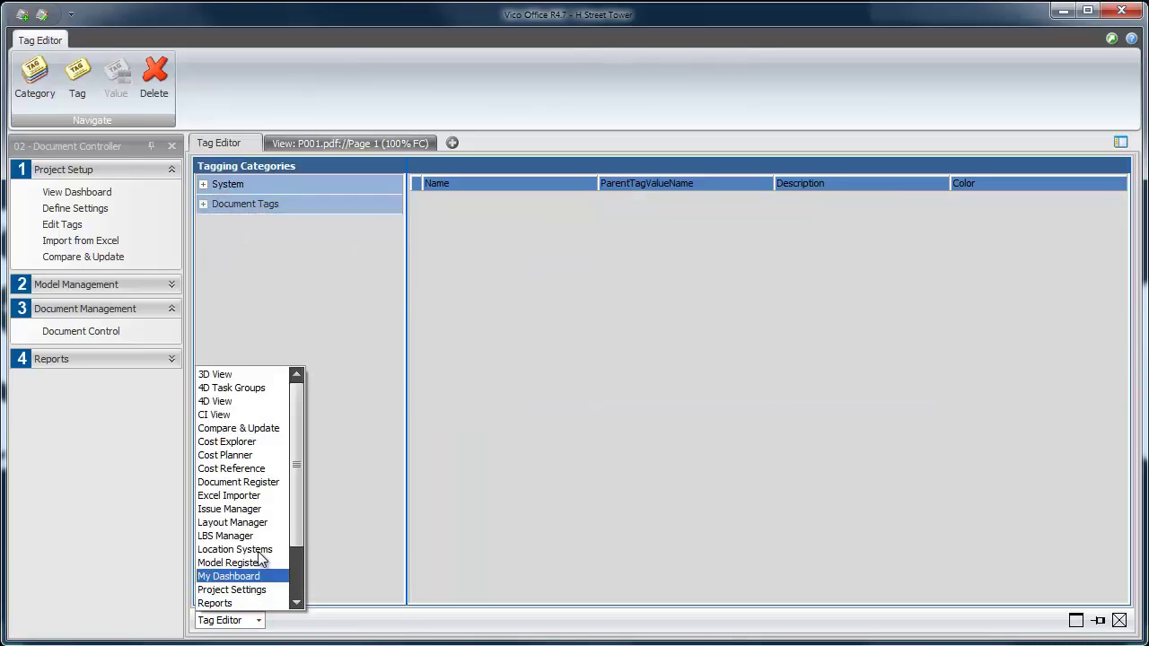
left_click(238, 482)
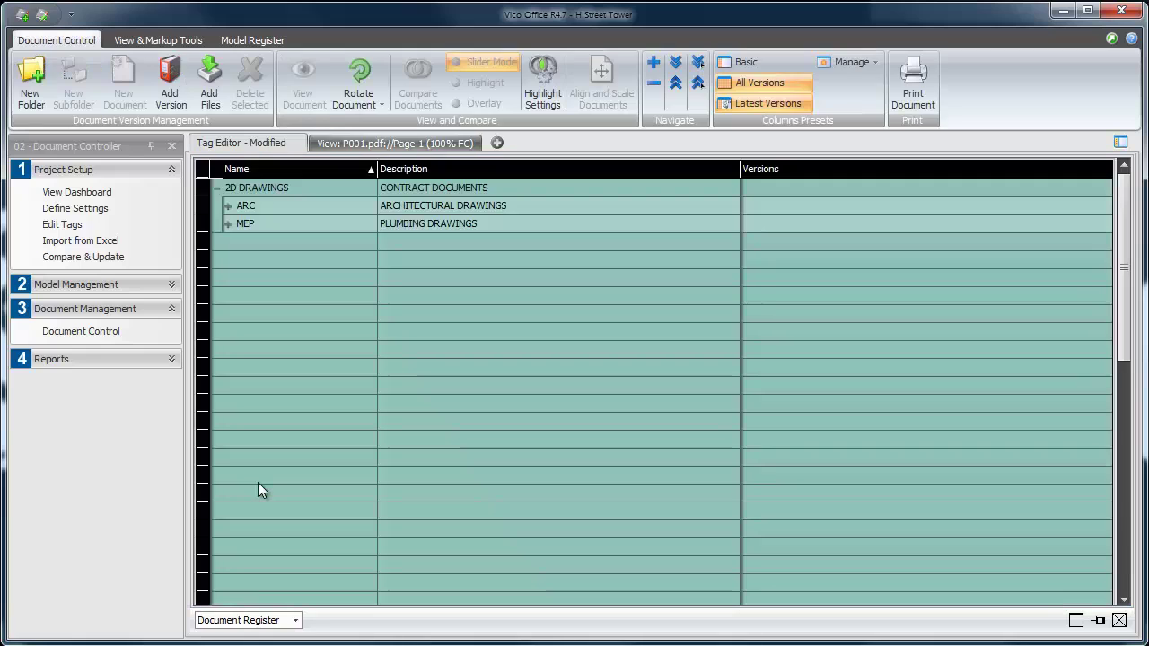
left_click(227, 205)
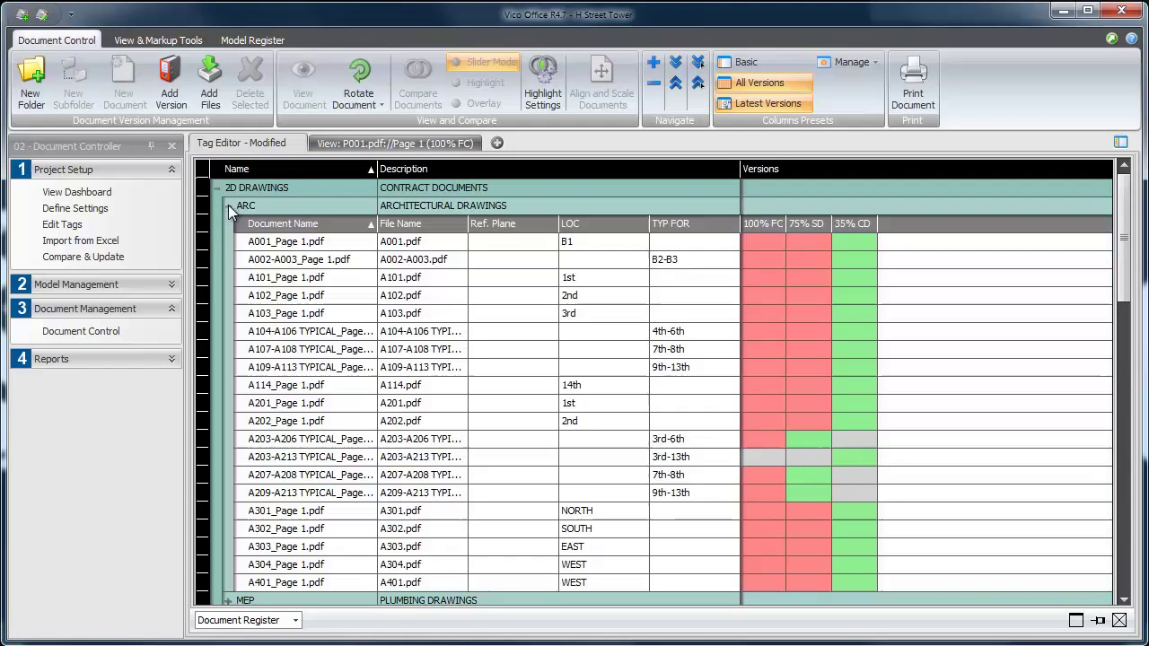
left_click(588, 260)
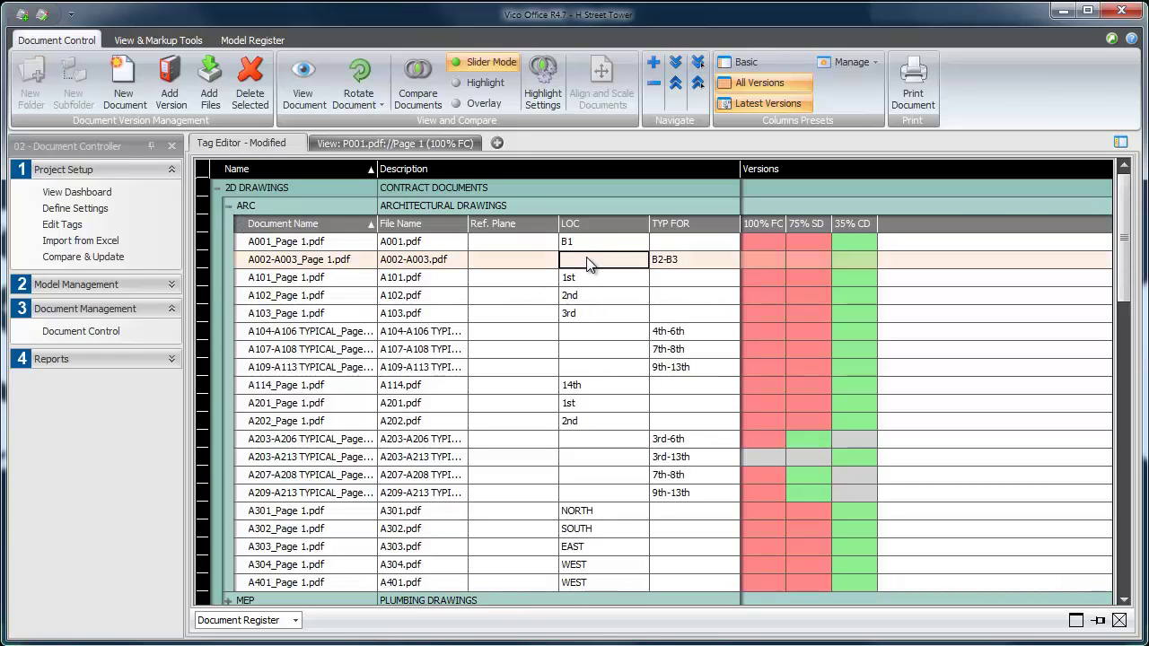
- Filter the ARC and MEP drawings by the LOC value 1st, and clear all filters after viewing them
left_click(641, 222)
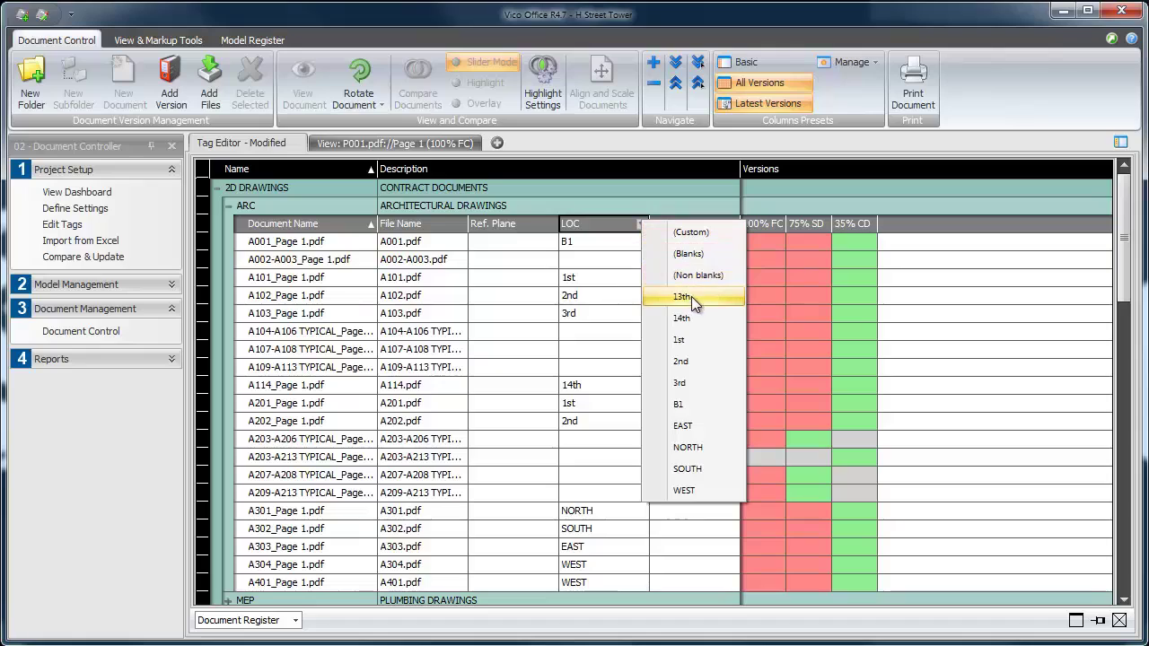
left_click(698, 340)
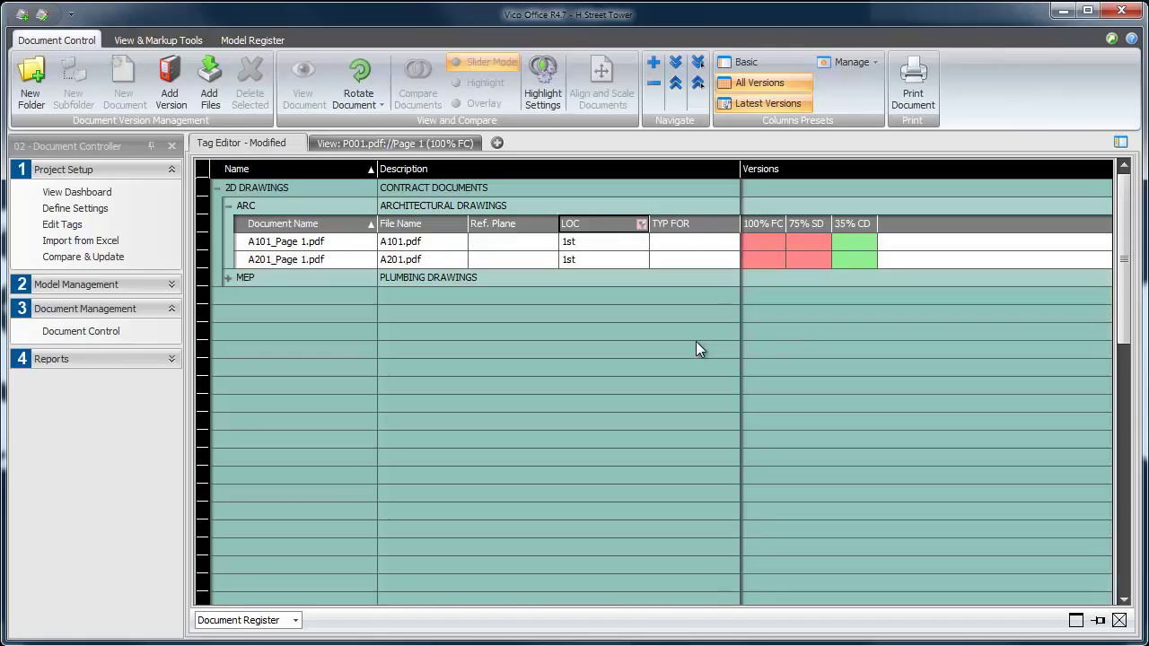
left_click(227, 278)
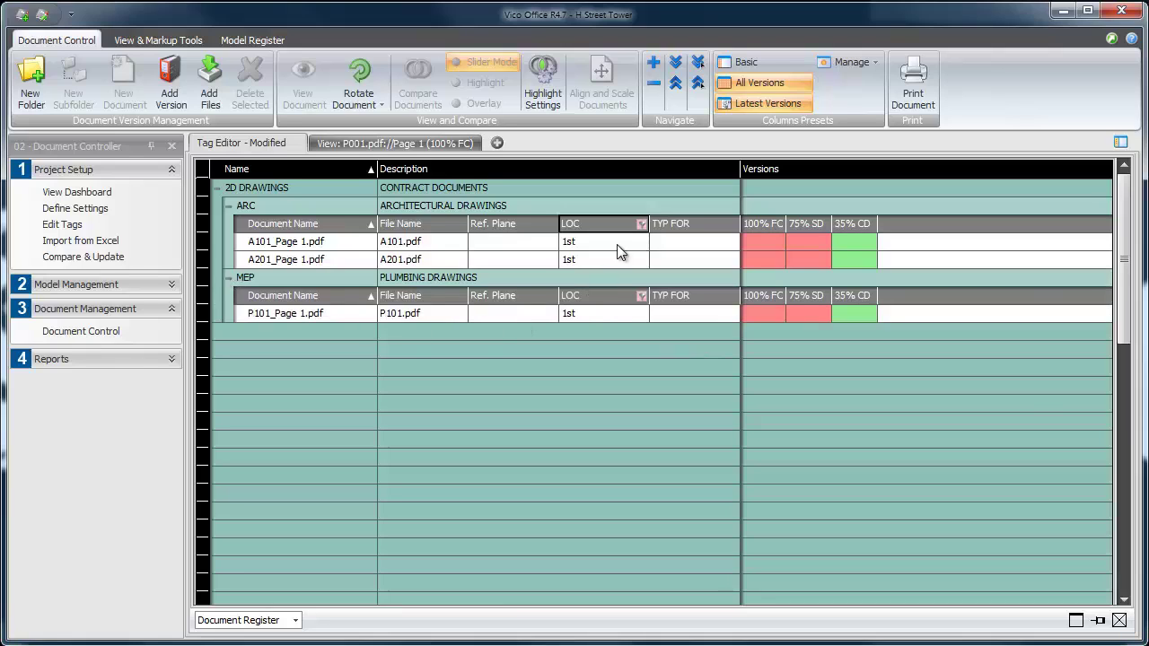
left_click(641, 225)
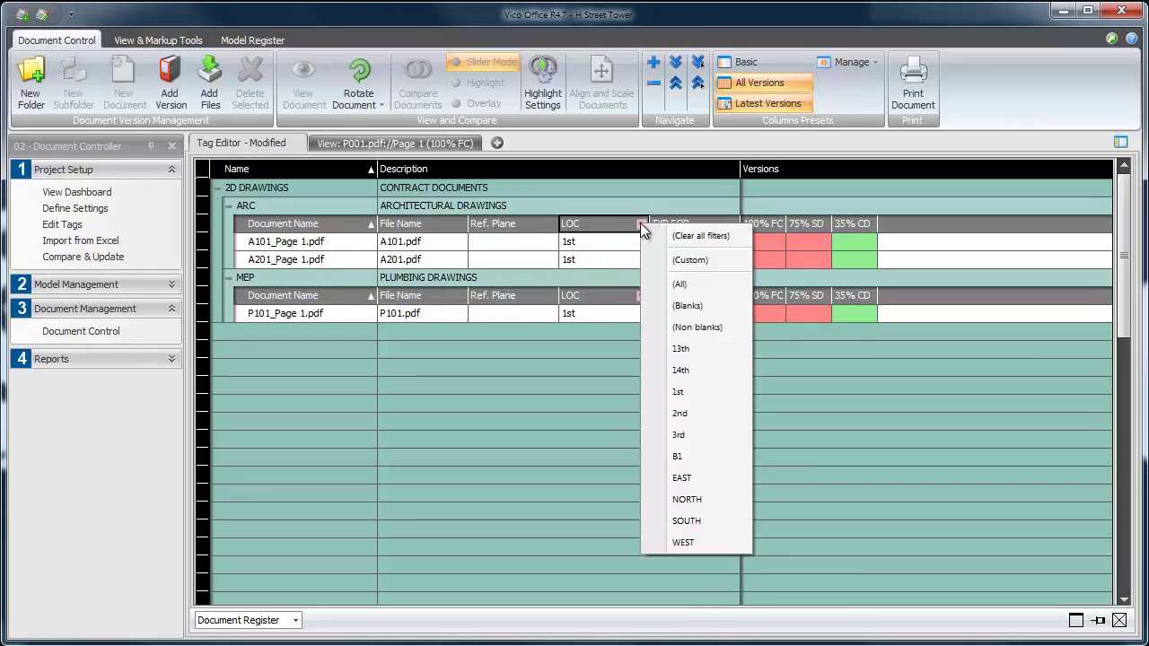
left_click(689, 235)
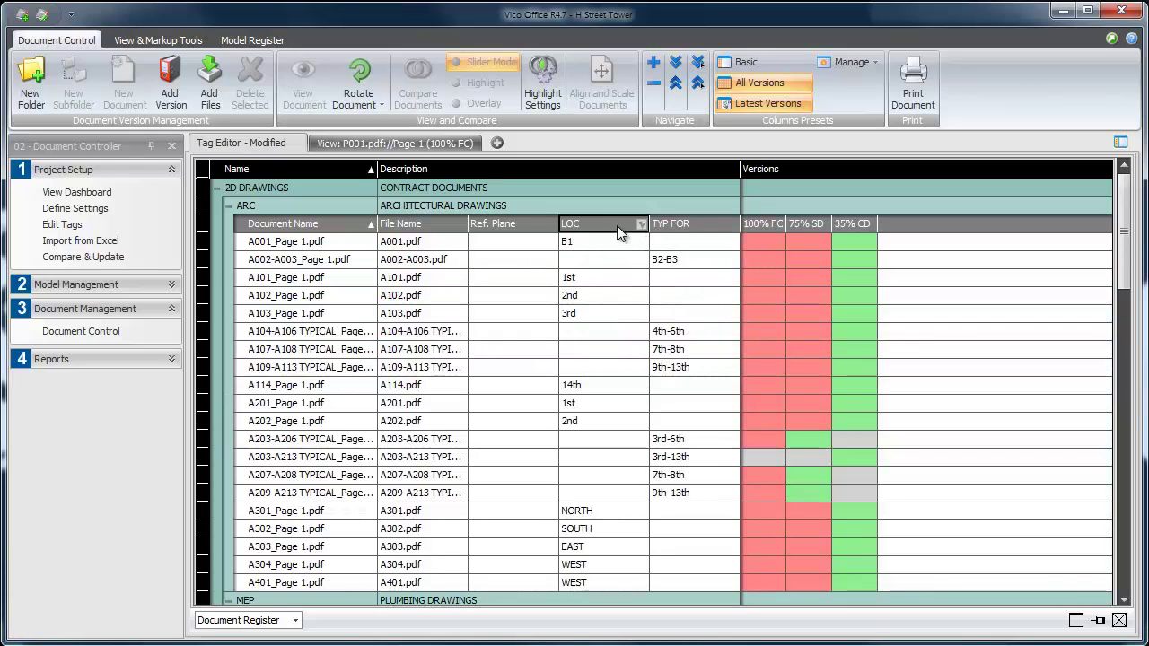
- Show the TYPE column in the document register
right_click(616, 226)
left_click(665, 236)
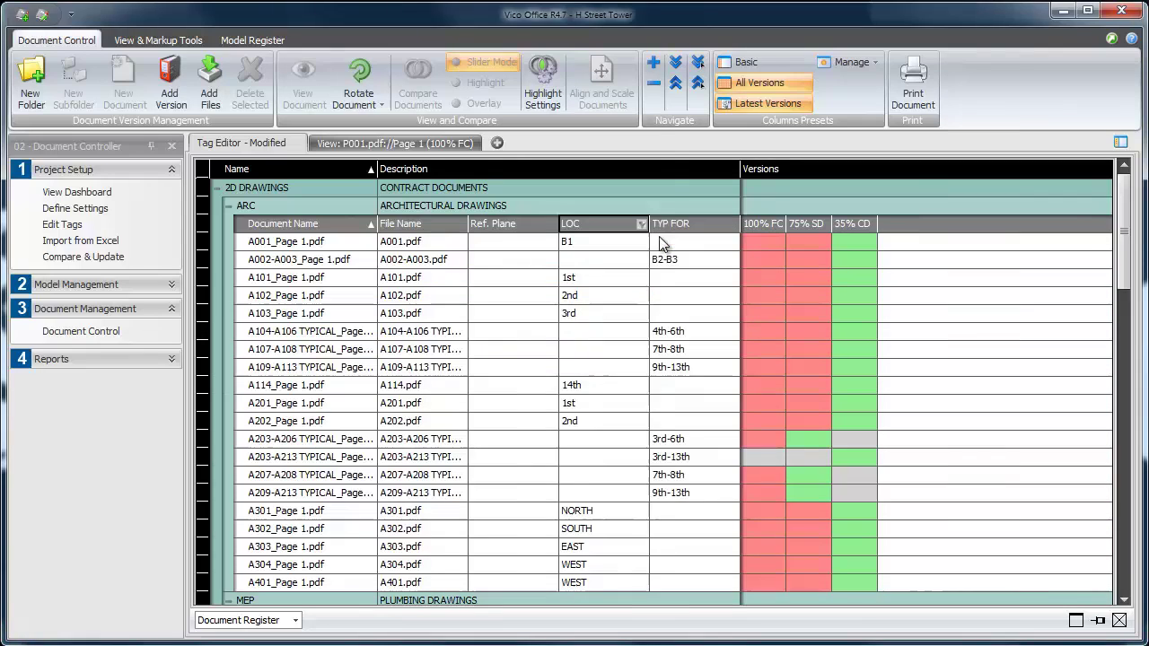
left_click(519, 285)
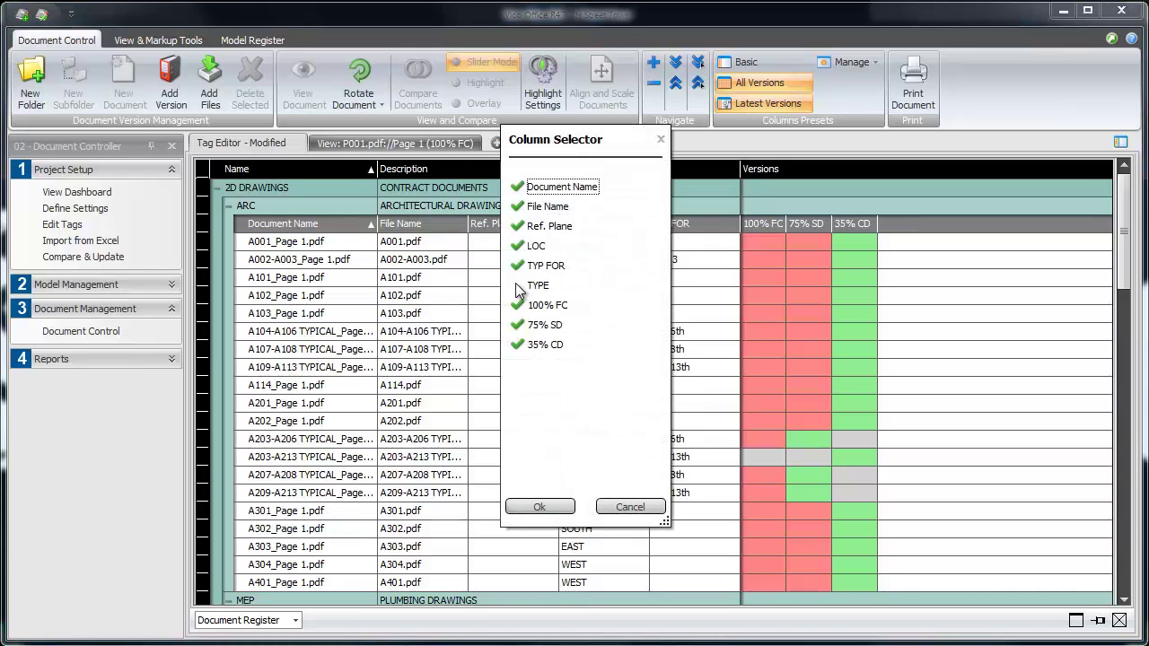
left_click(544, 508)
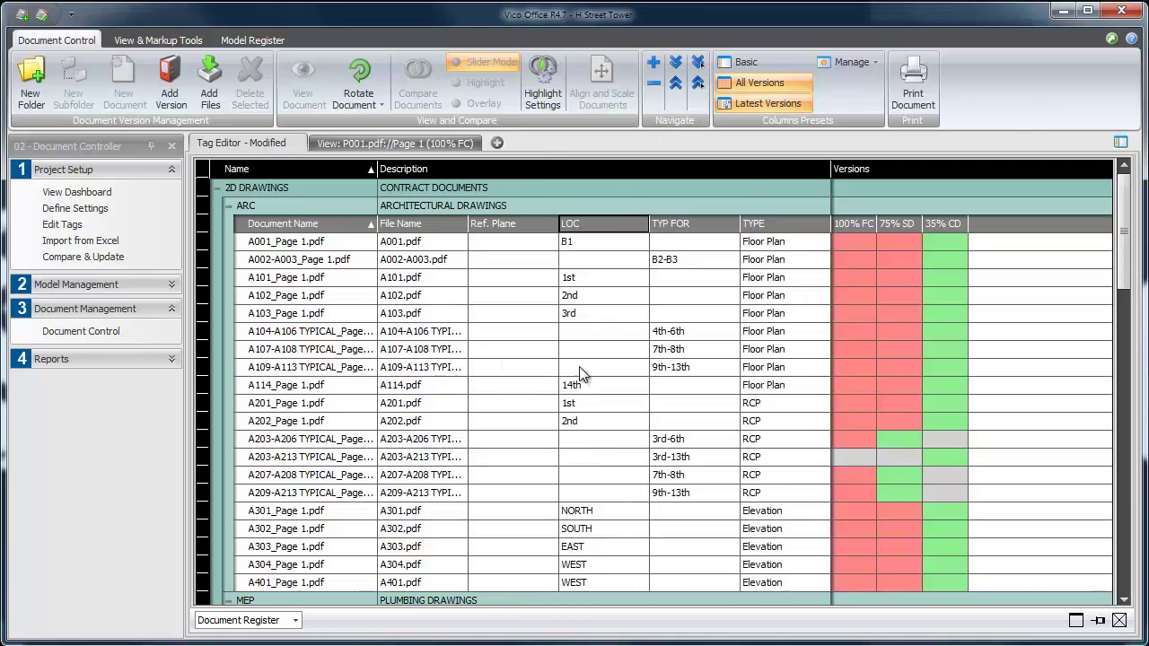
- Start a custom filter on the register with the condition that TYPE equals Elevation
left_click(731, 223)
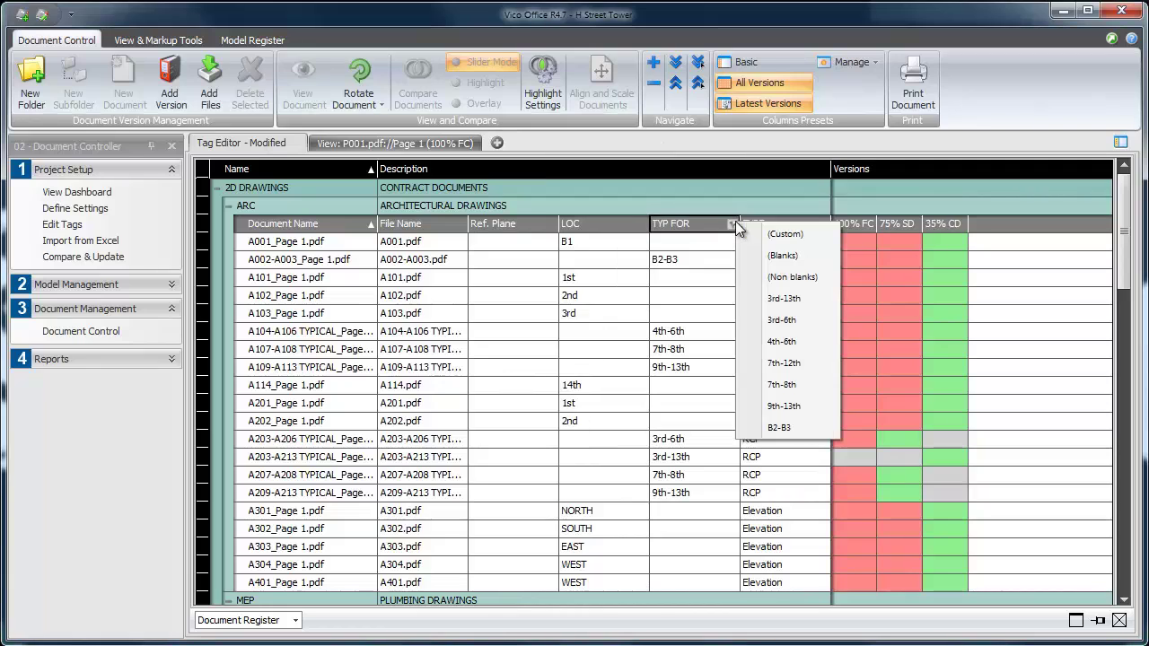
left_click(785, 235)
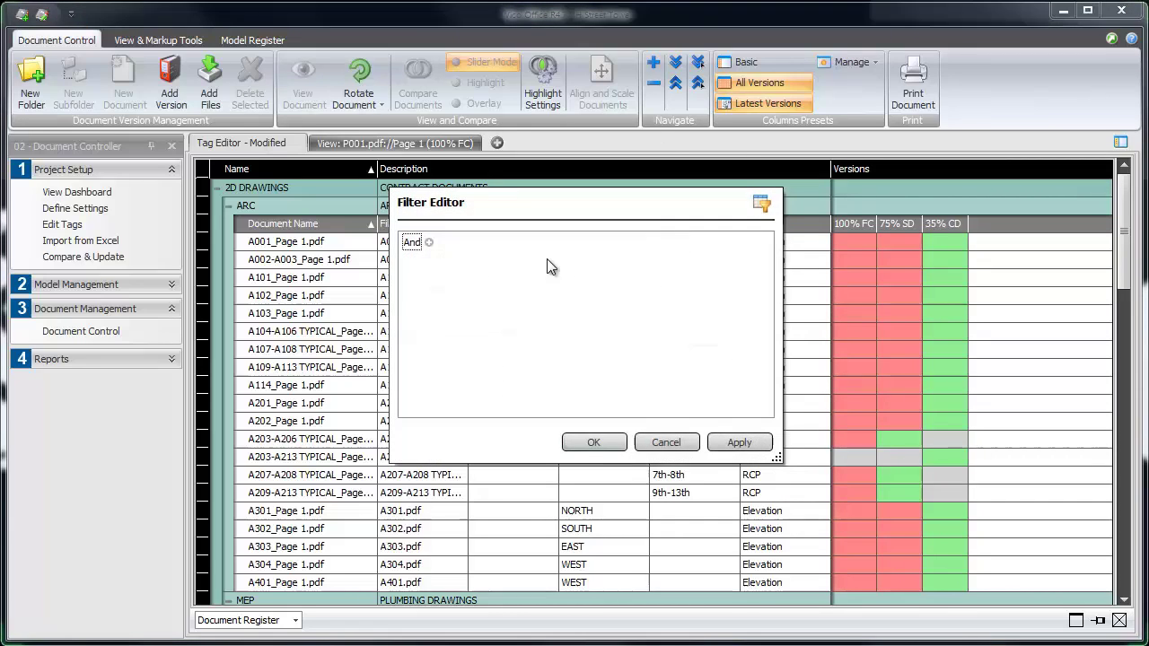
left_click(429, 242)
left_click(445, 260)
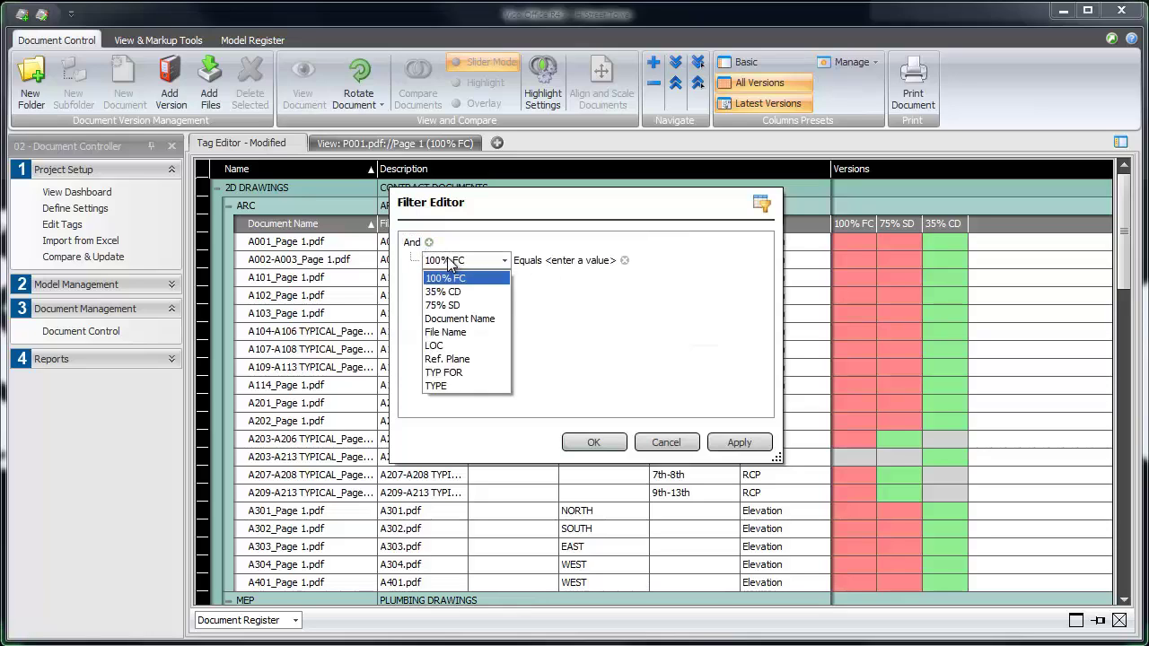
left_click(437, 385)
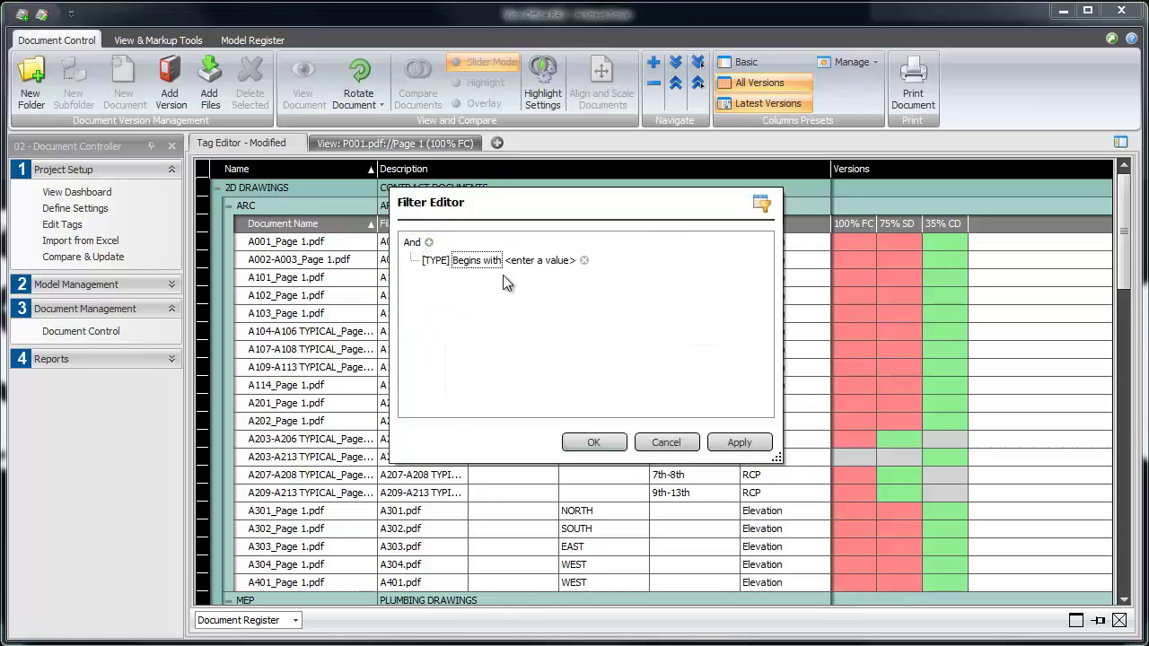
left_click(514, 260)
type("Elevation")
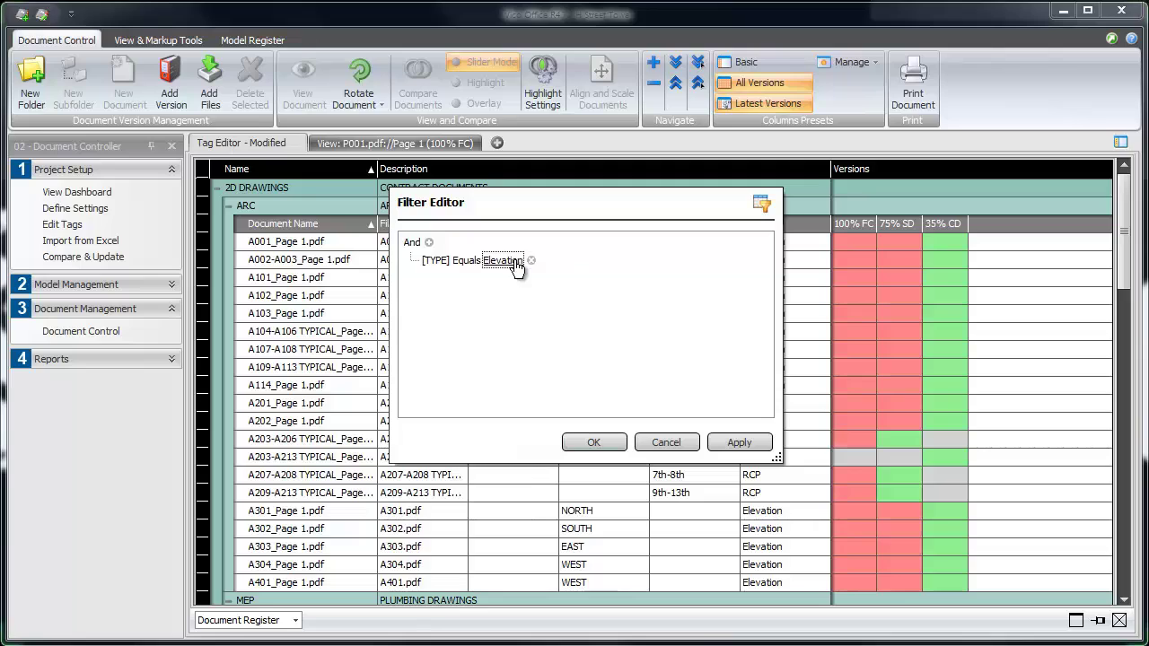
- Add a second filter condition that LOC contains WEST and apply the combined filter to the register
left_click(429, 243)
left_click(440, 278)
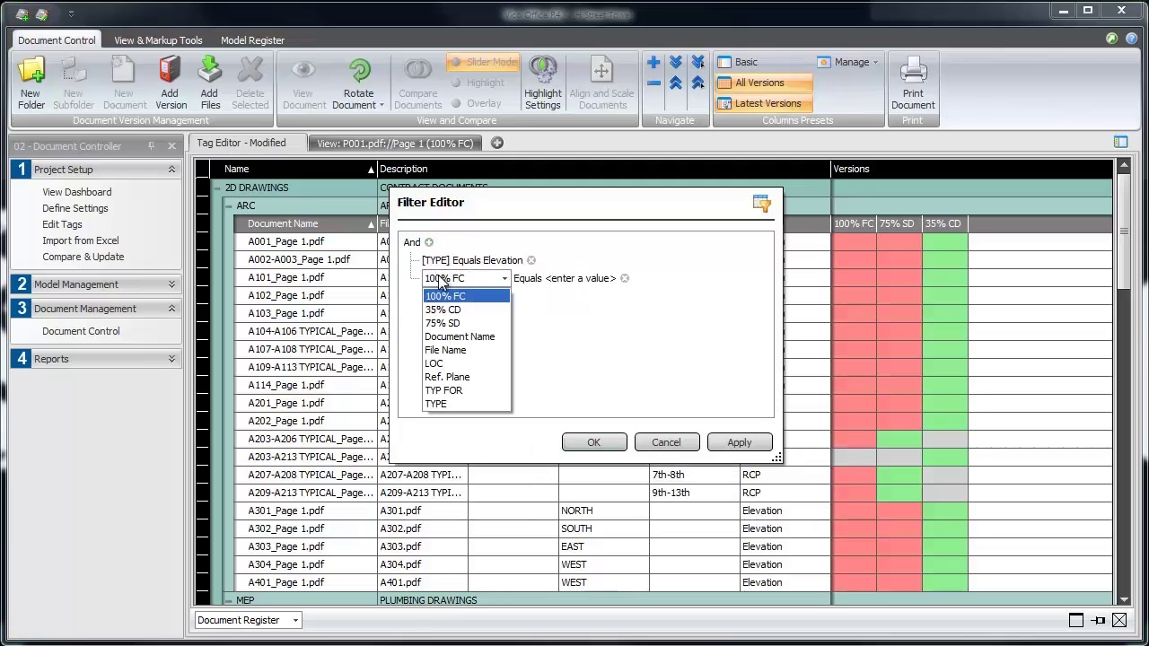
left_click(444, 368)
left_click(473, 278)
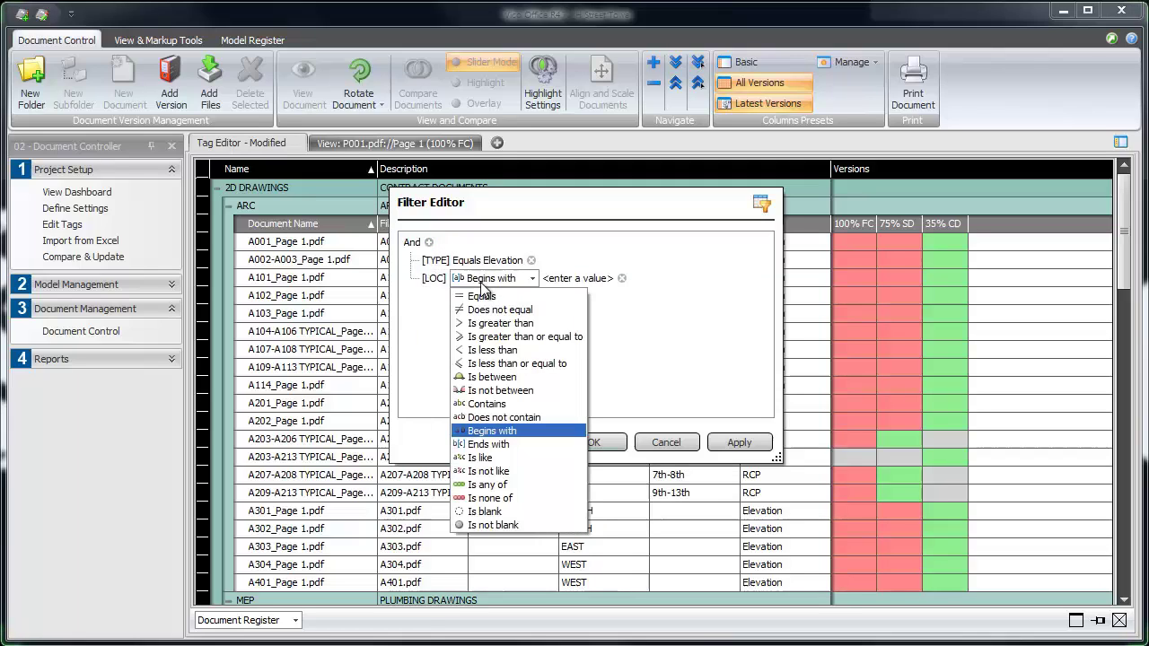
left_click(485, 404)
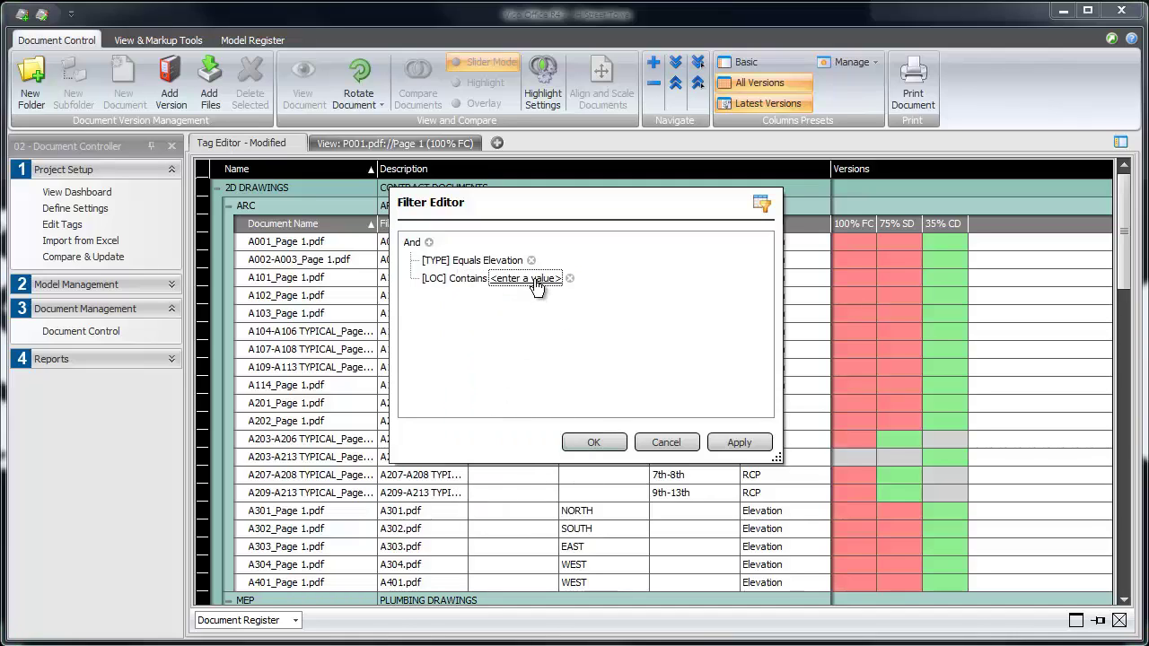
left_click(536, 279)
type("WEST")
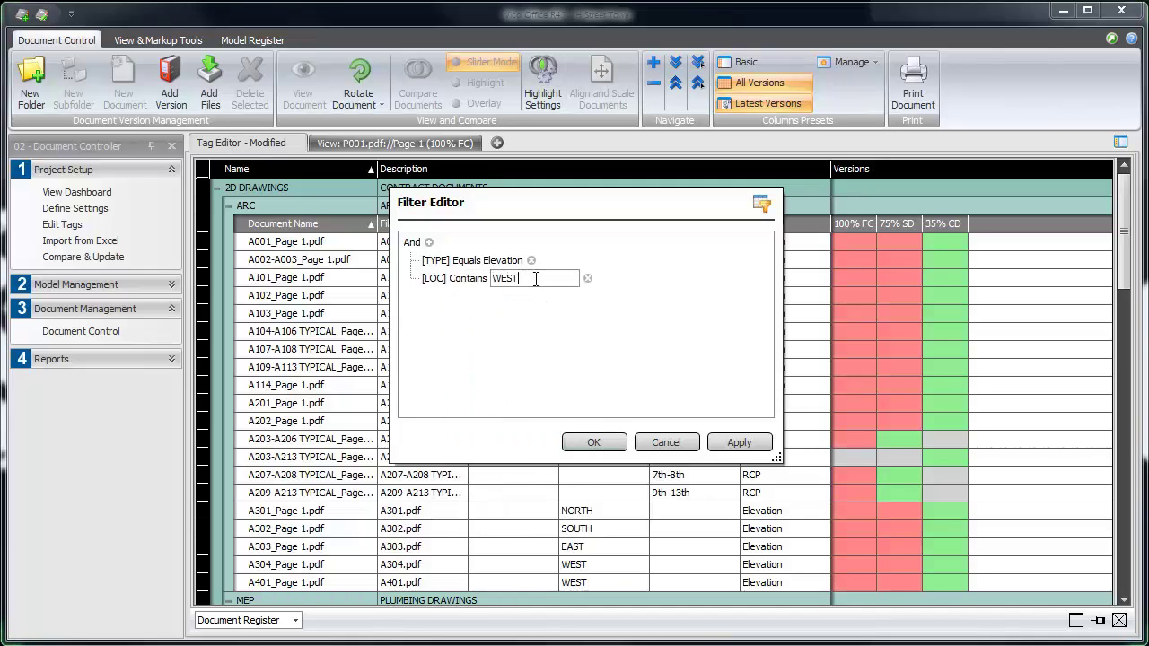
left_click(558, 333)
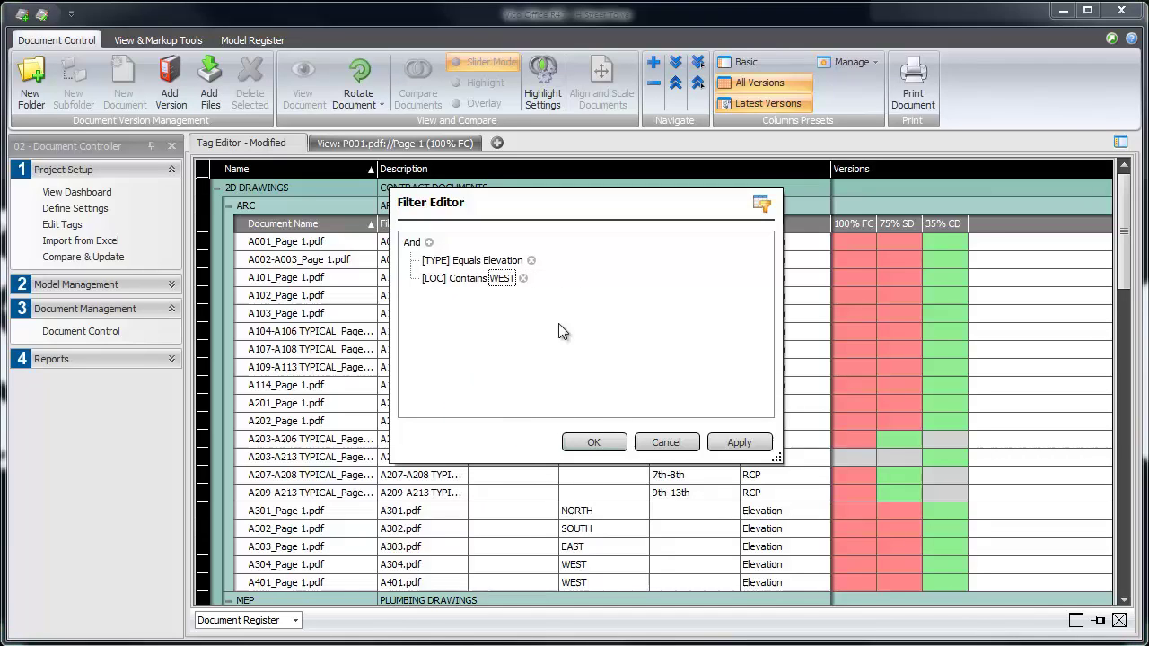
left_click(600, 440)
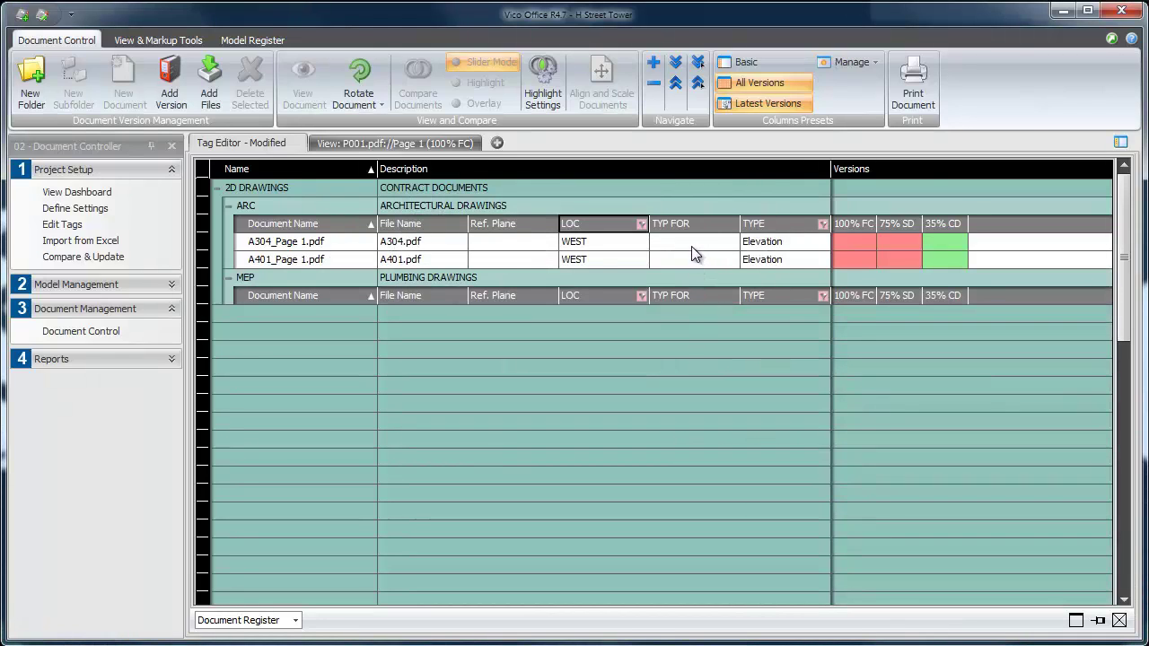
- View the 75% SD version of drawing A304, examine the elevation up close, and close its view
left_click(900, 243)
right_click(900, 244)
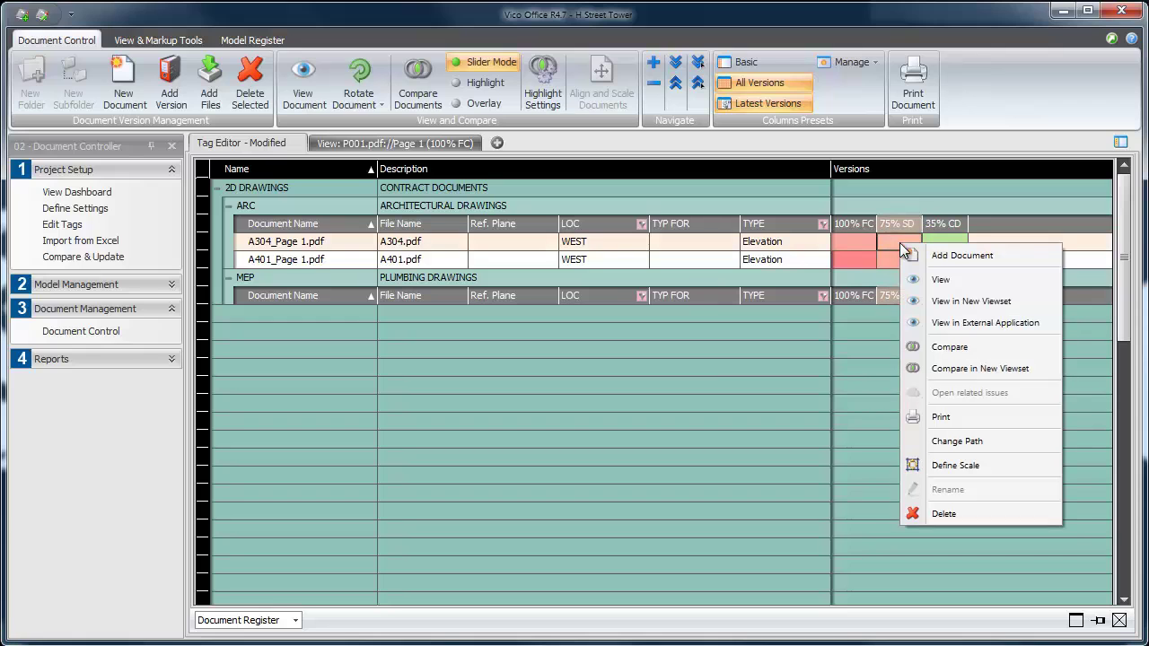
left_click(936, 281)
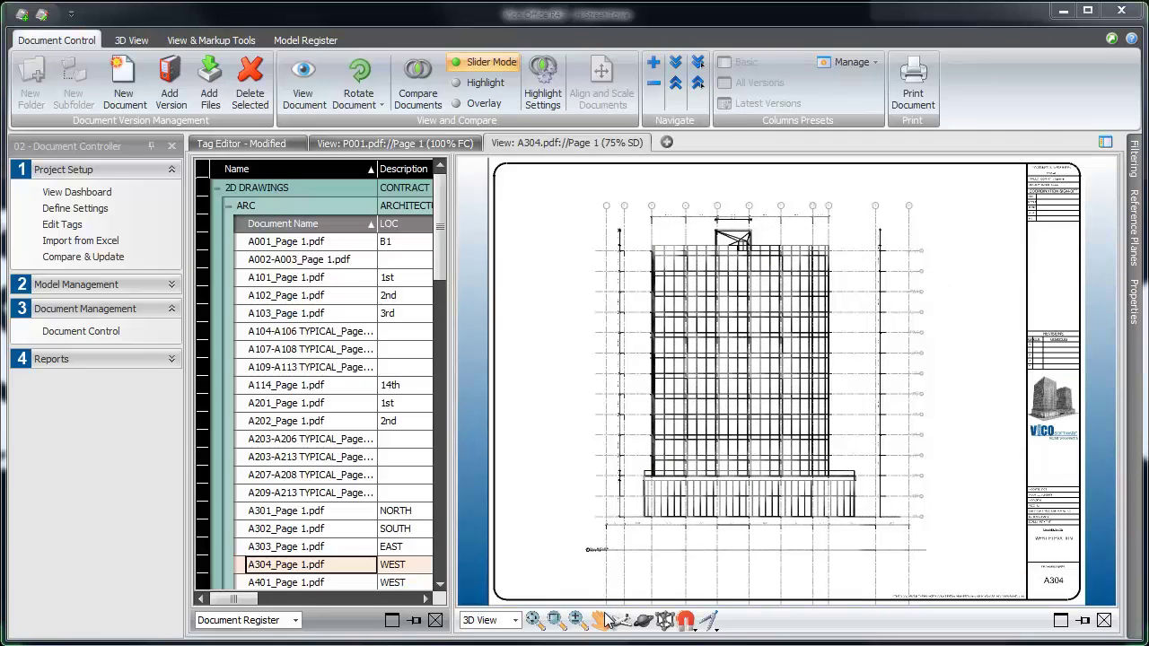
scroll(709, 301, "up", 3)
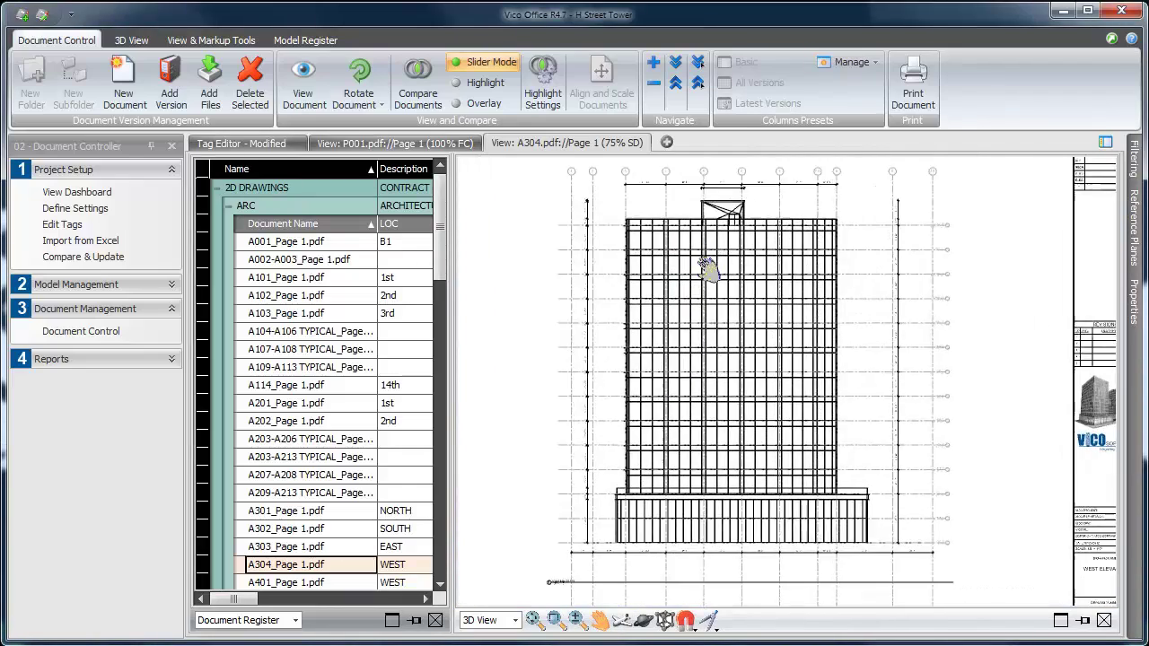
scroll(769, 388, "down", 3)
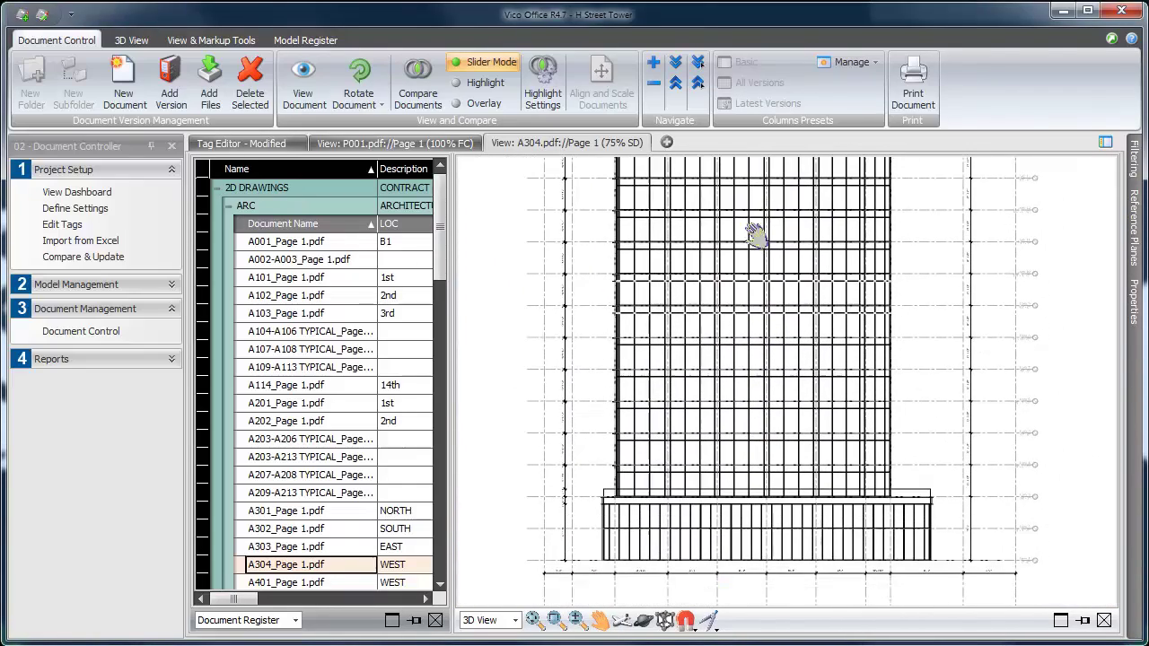
mouse_move(739, 441)
left_mouse_down()
mouse_move(731, 364)
mouse_move(726, 491)
left_mouse_up()
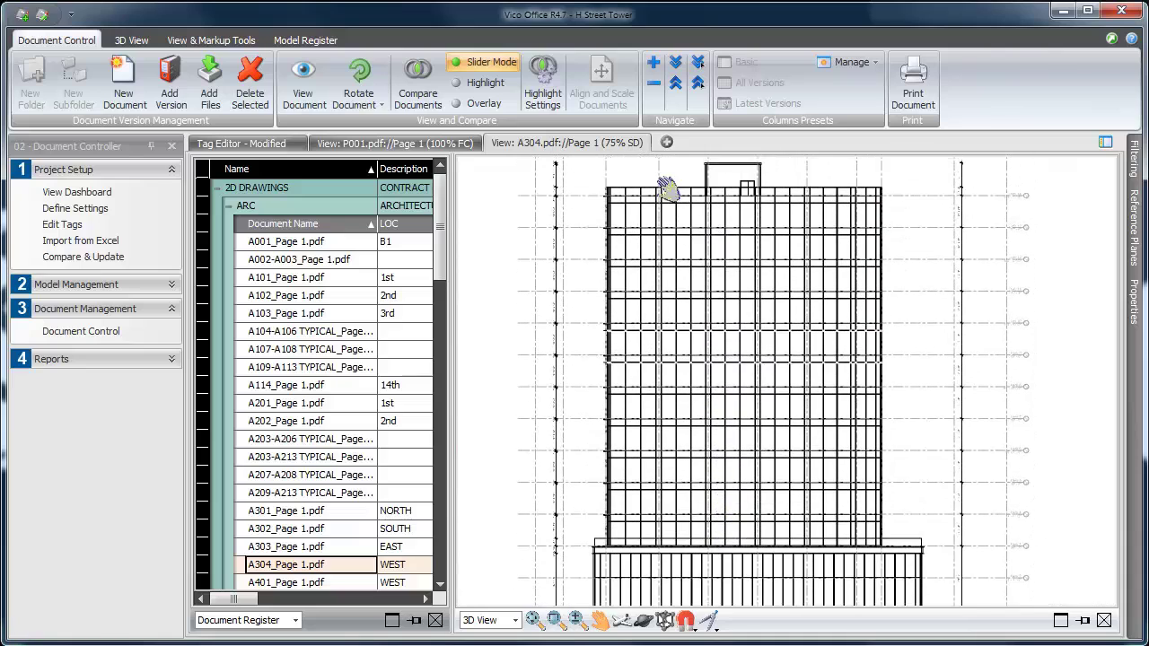
right_click(604, 145)
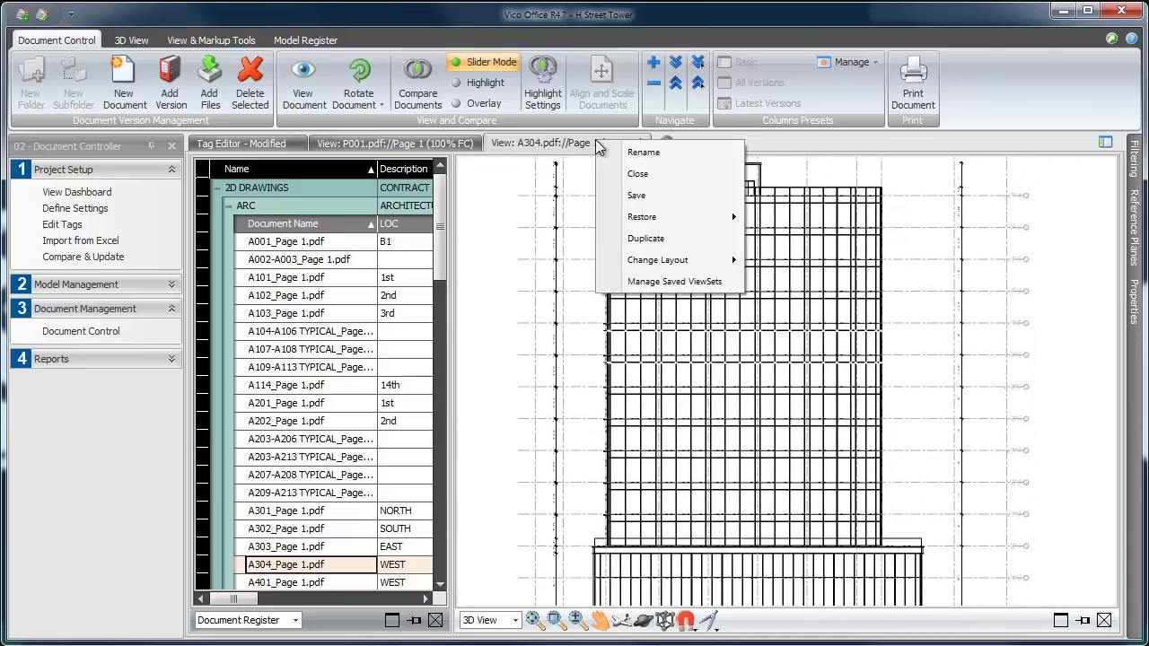
left_click(631, 173)
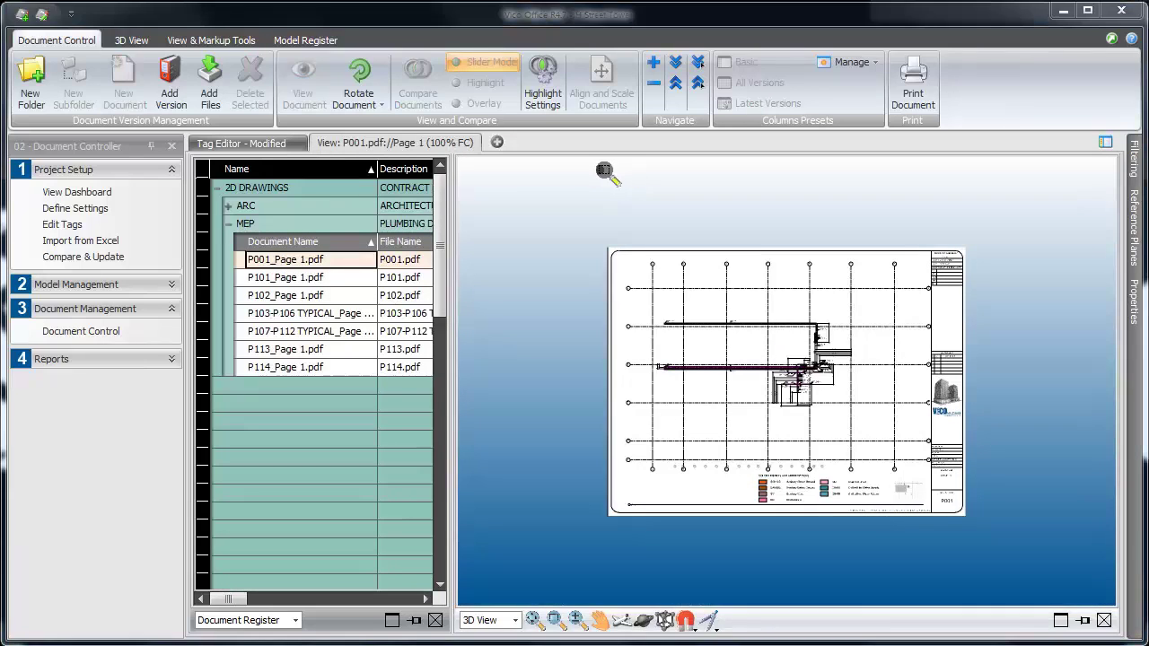
- Widen the document register beside the drawing view and collapse the MEP and 2D DRAWINGS folders
left_click_drag(452, 210, 588, 217)
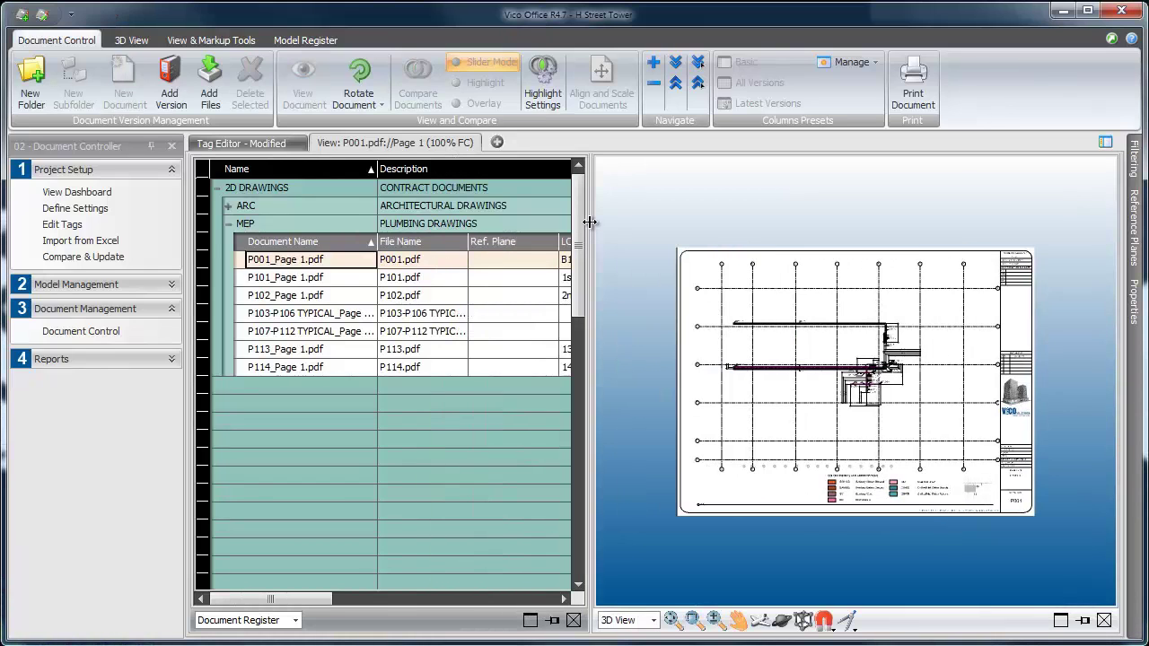
left_click(229, 224)
left_click(218, 188)
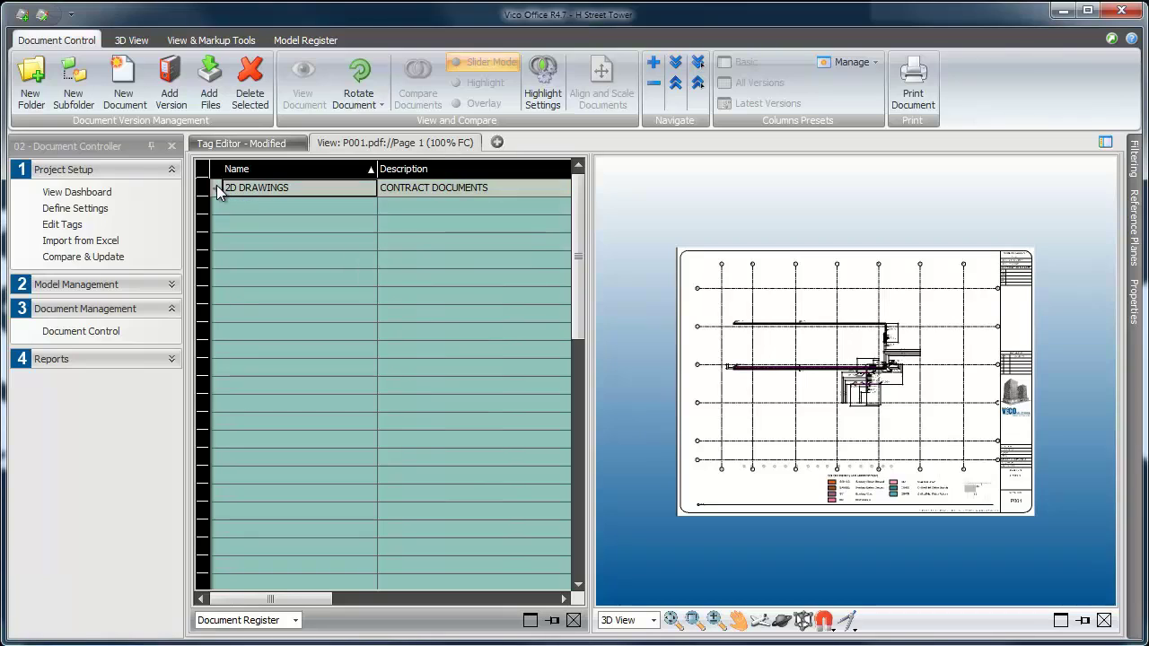
- Return to the project dashboard and close the H Street Tower project
left_click(102, 194)
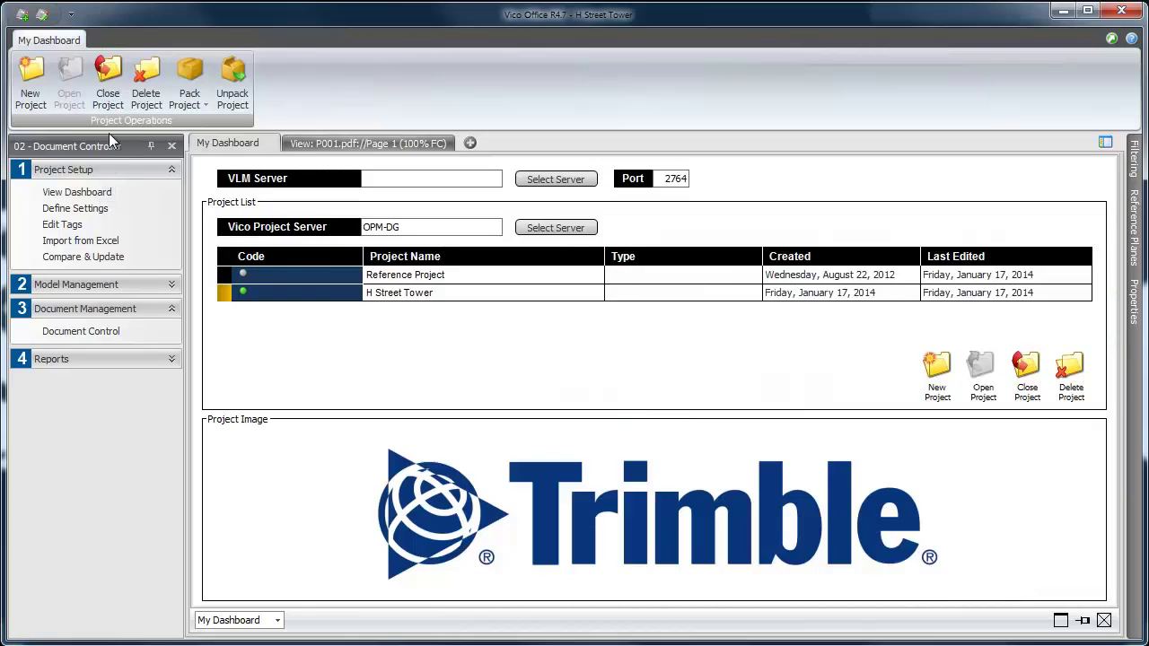
left_click(119, 91)
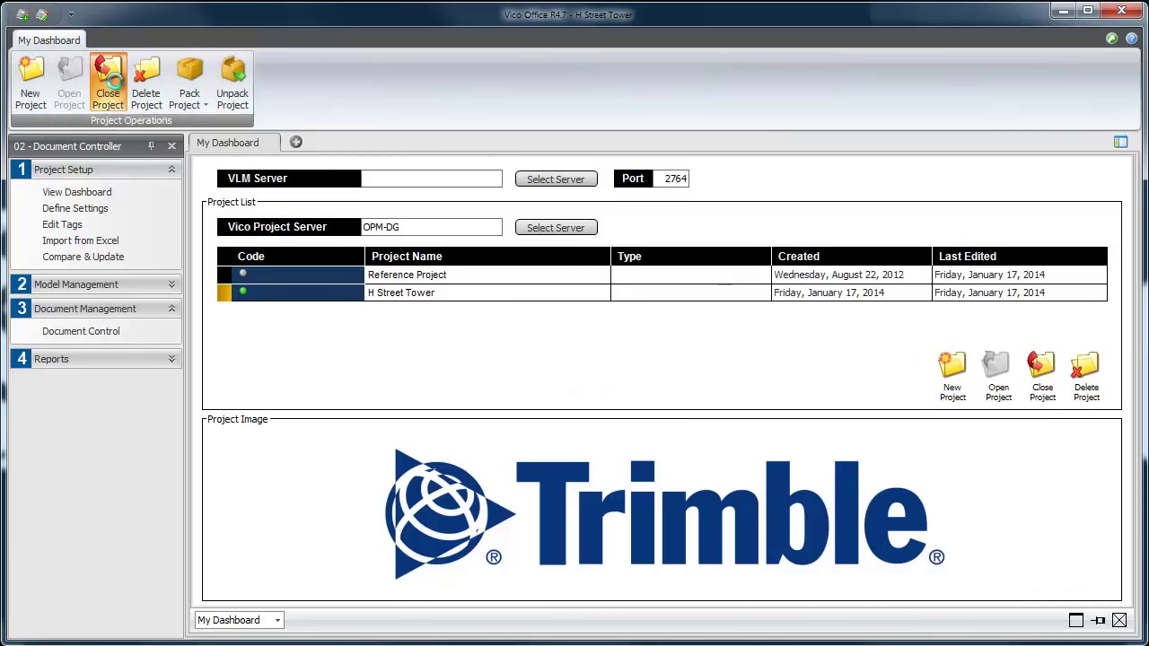